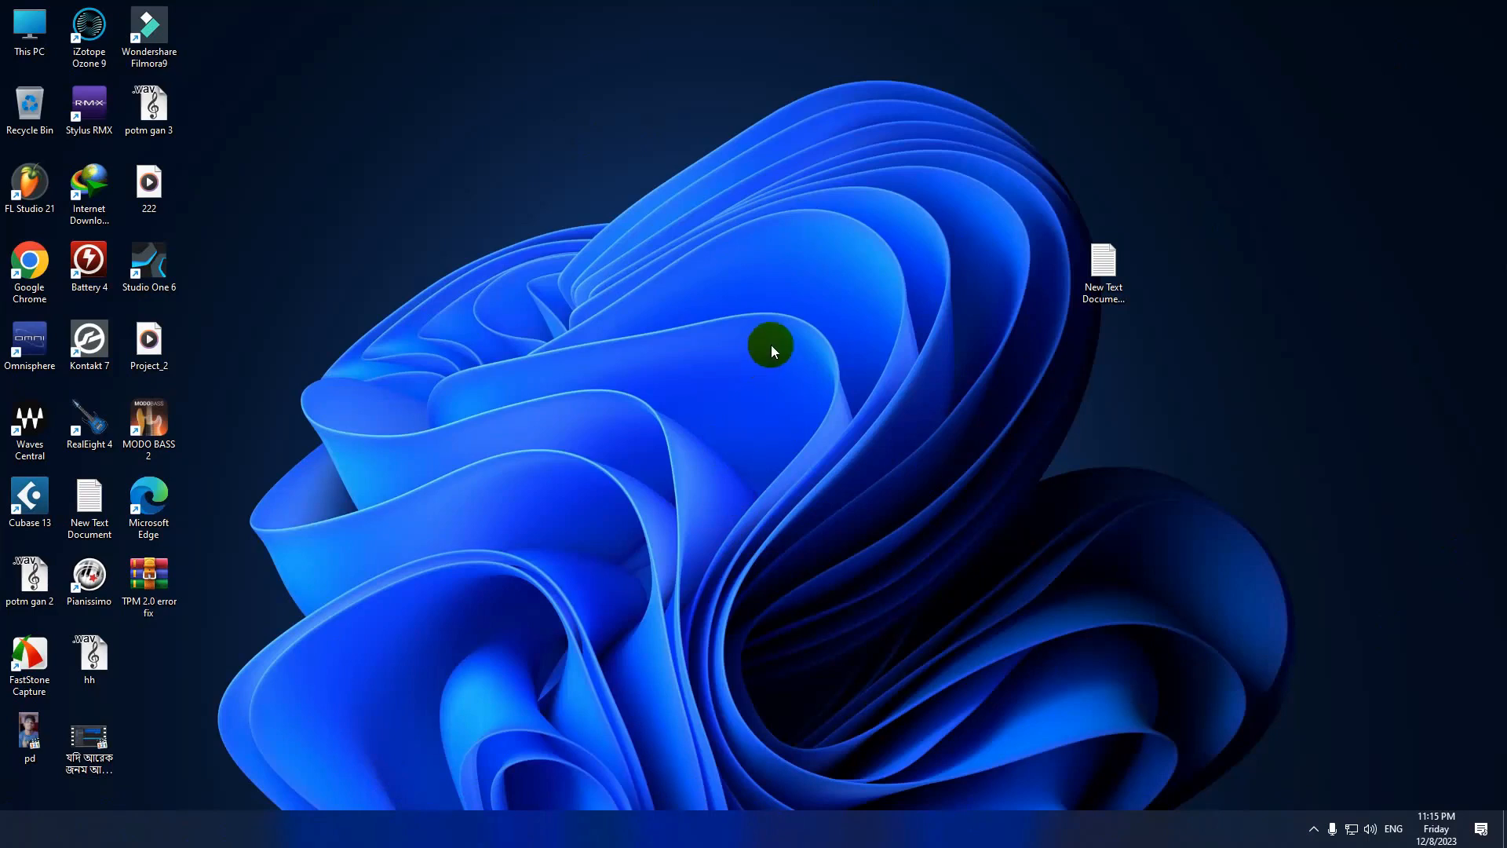
Open the properties of This PC to check the Windows edition, and close the Settings window
key(super)
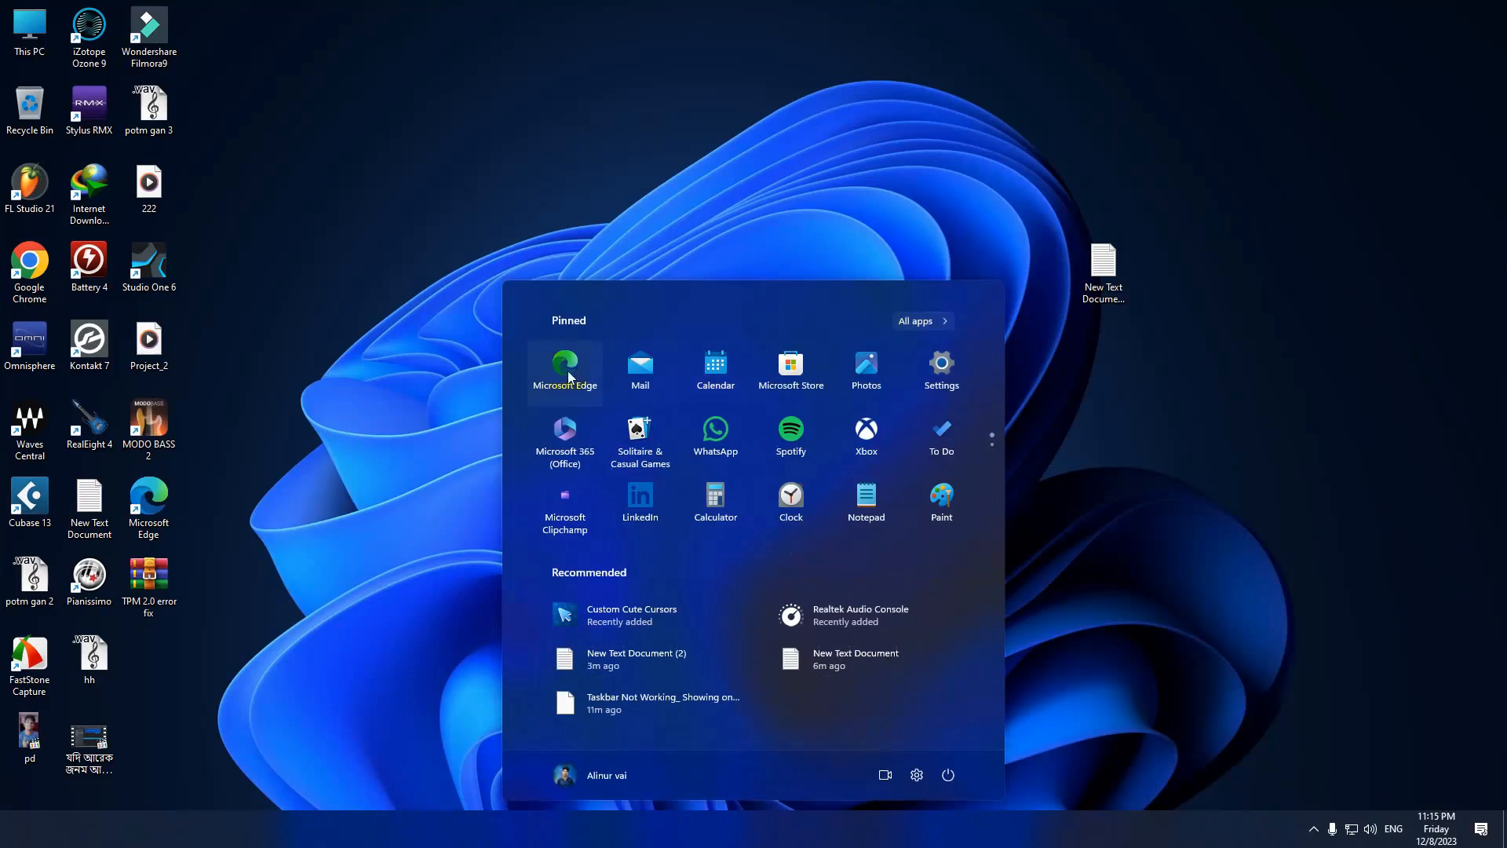
click(452, 25)
right_click(48, 22)
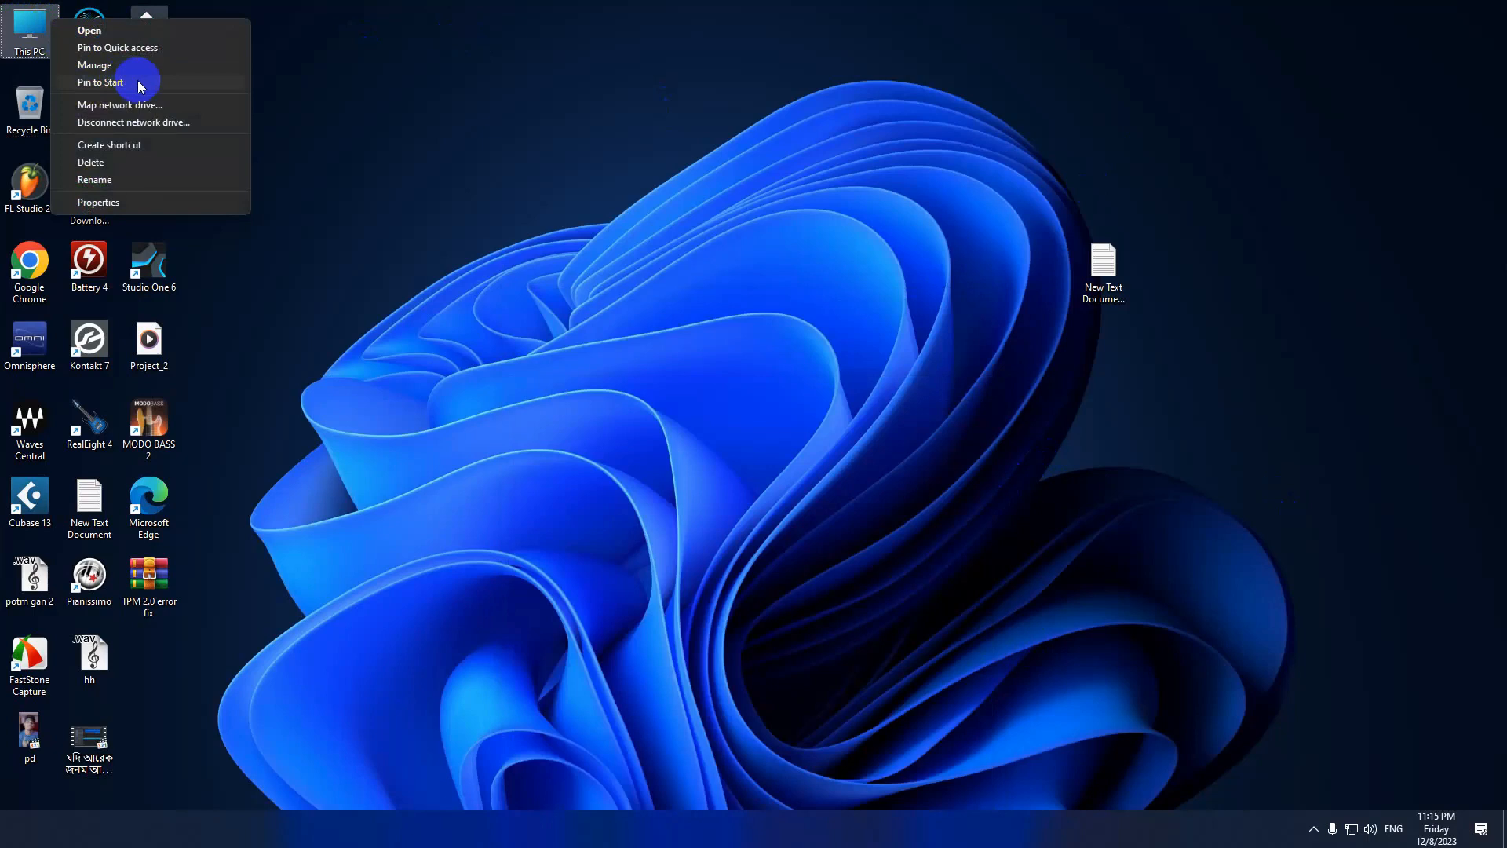
click(146, 204)
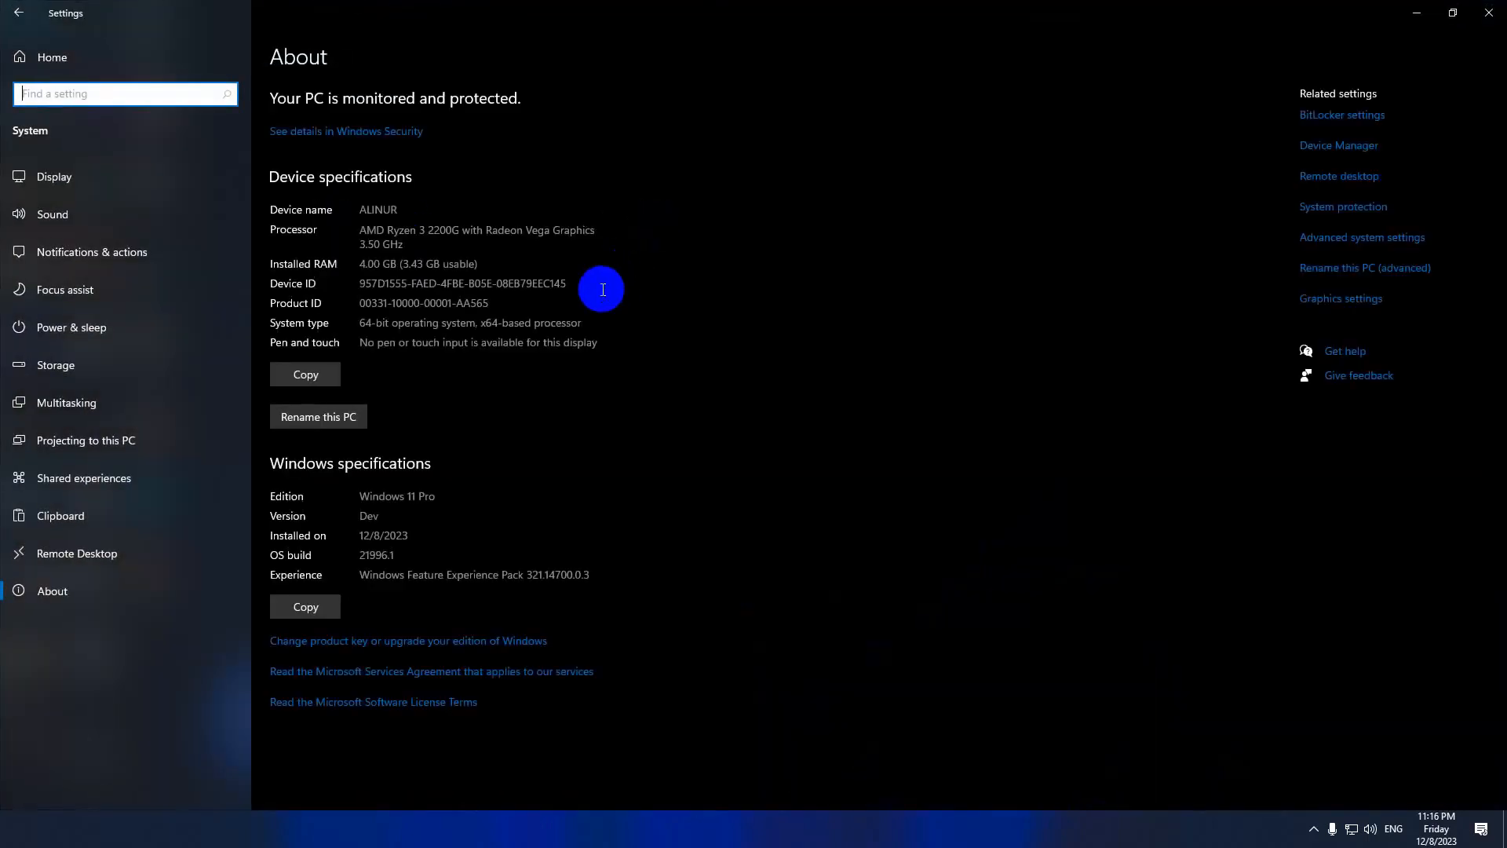
drag(360, 496, 446, 494)
click(446, 494)
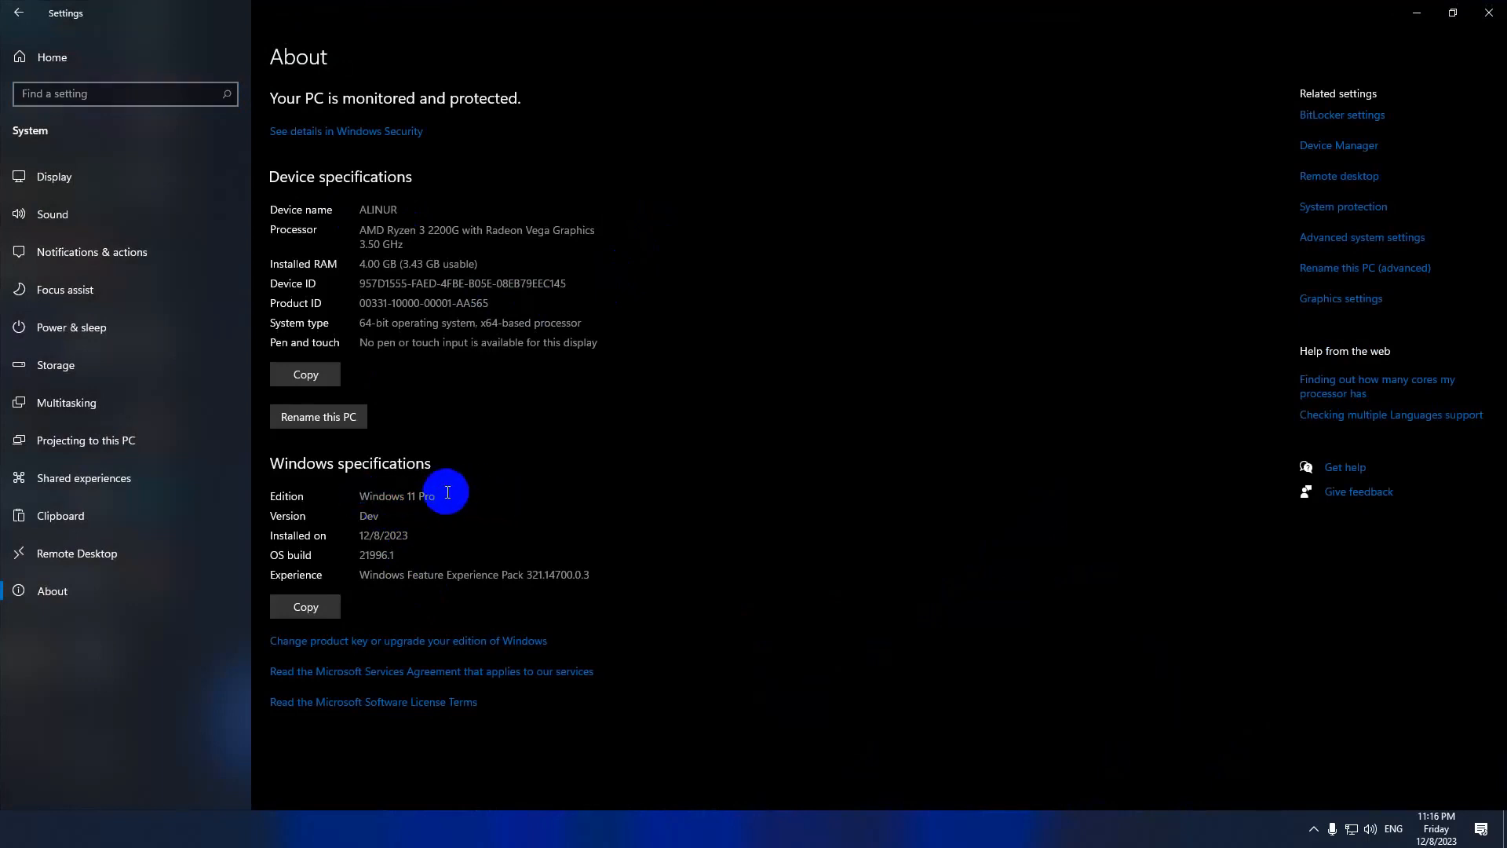
click(1491, 13)
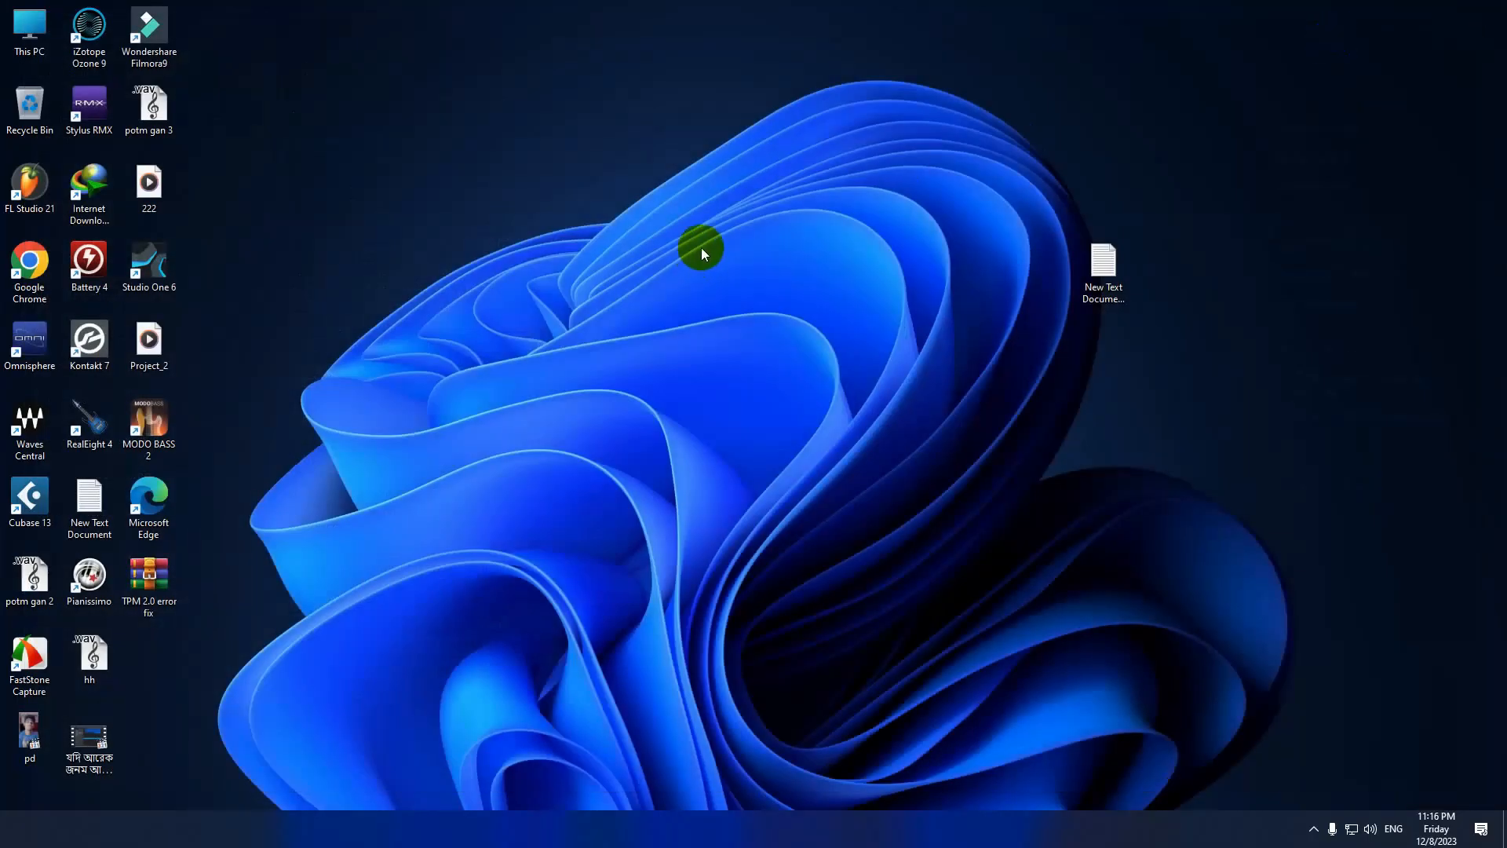
Launch Google Chrome from the desktop to check how the taskbar behaves, and minimize its window
key(super)
key(super)
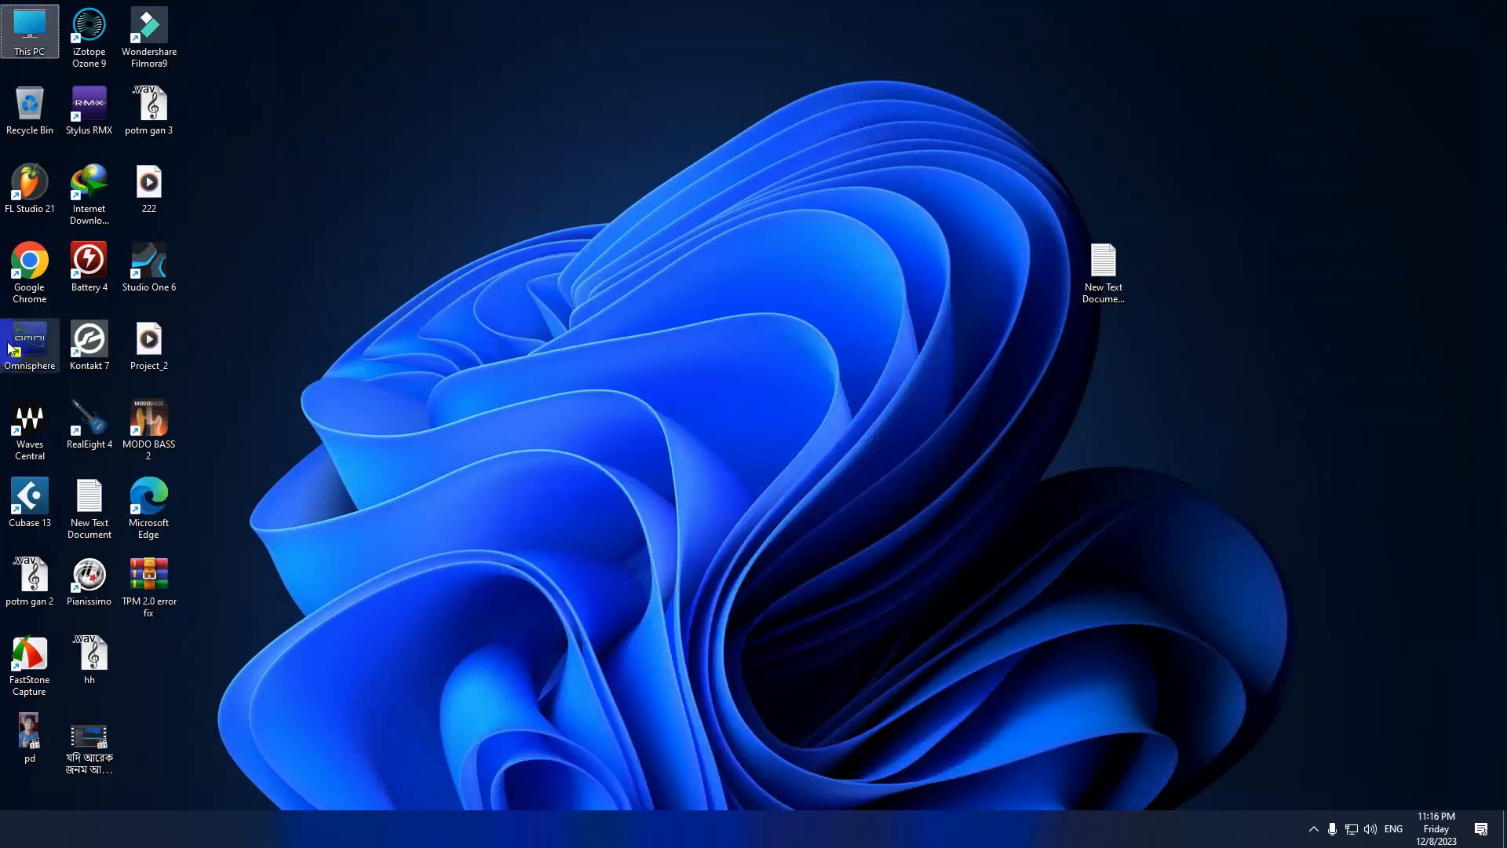
double_click(47, 263)
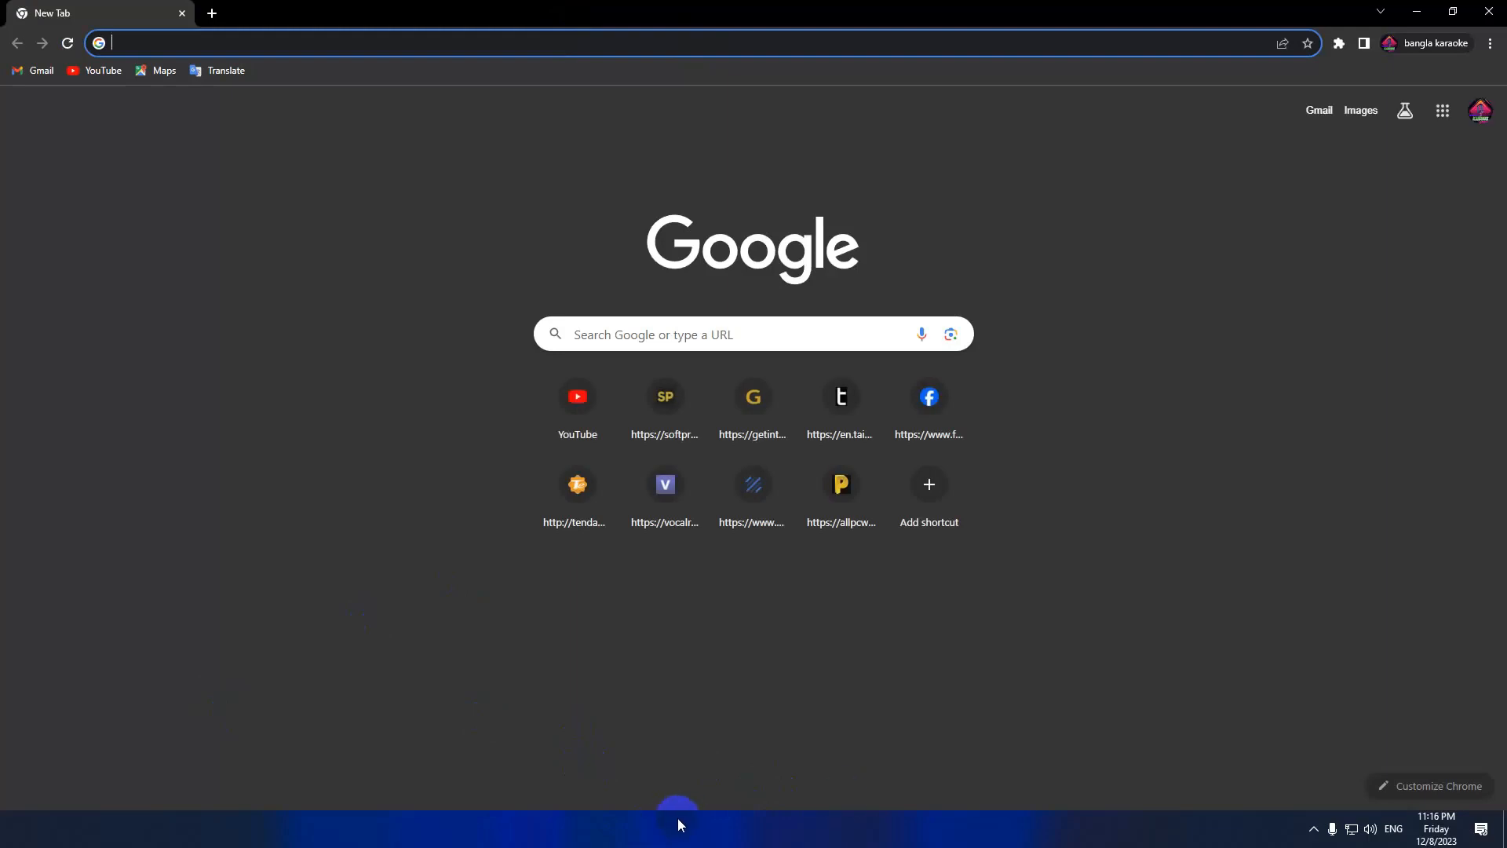
click(1426, 19)
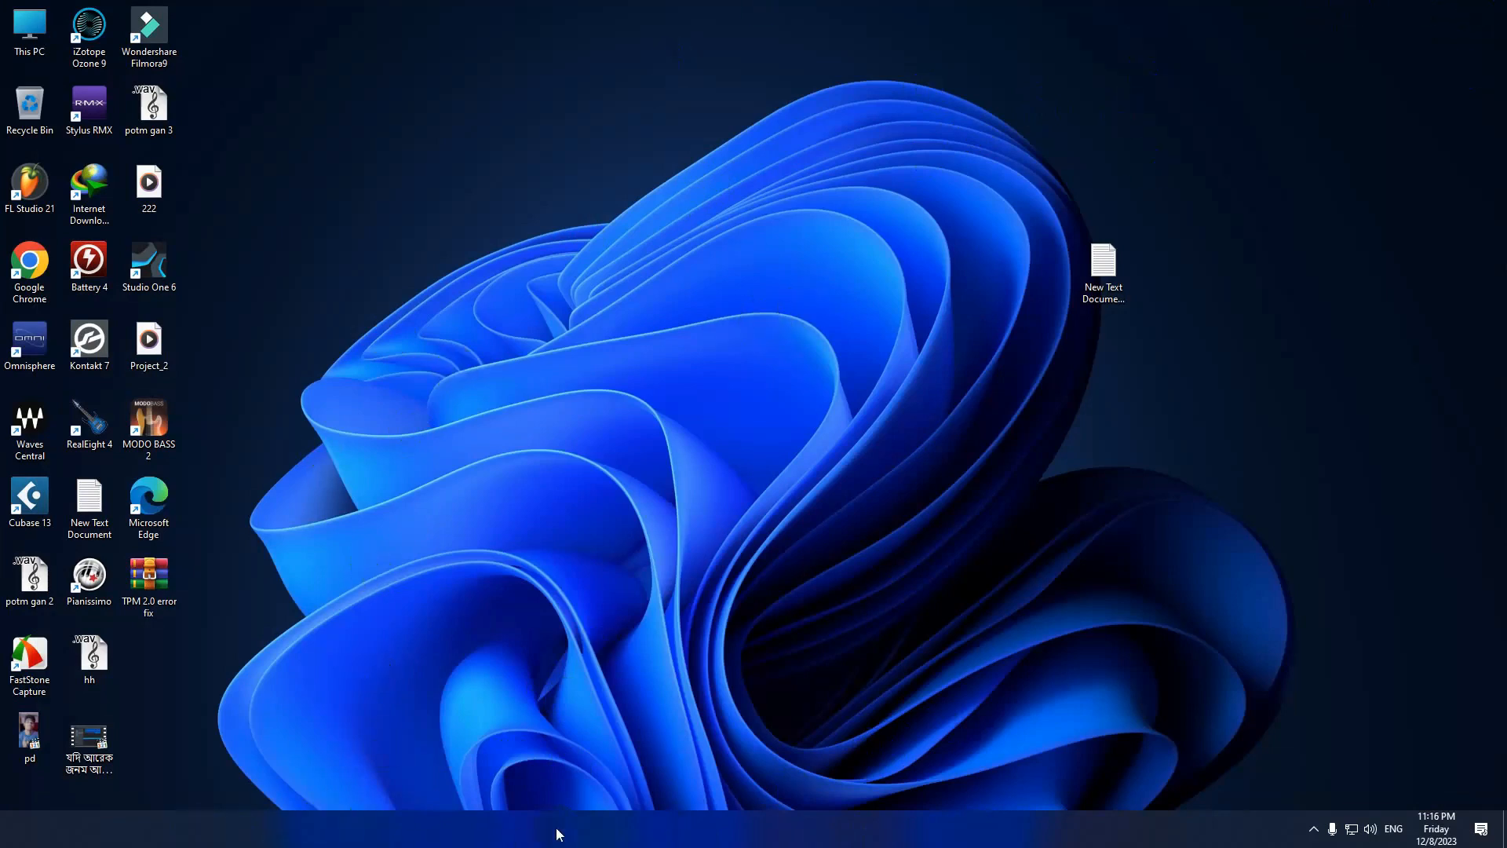
Copy the text UndockingDisabled from the separate text document on the desktop, and close the document
double_click(1104, 263)
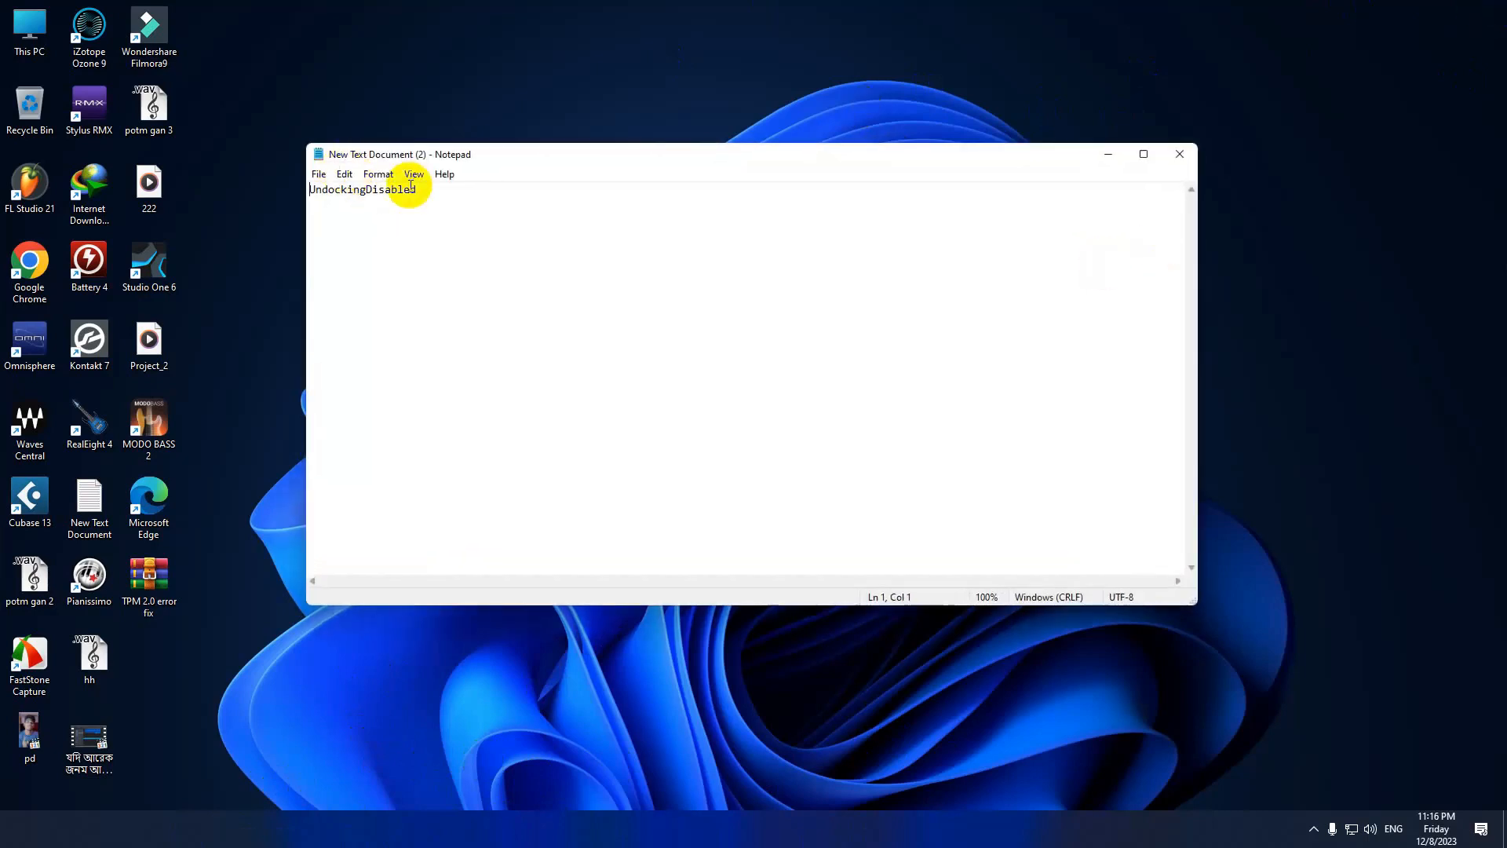
double_click(386, 191)
right_click(389, 193)
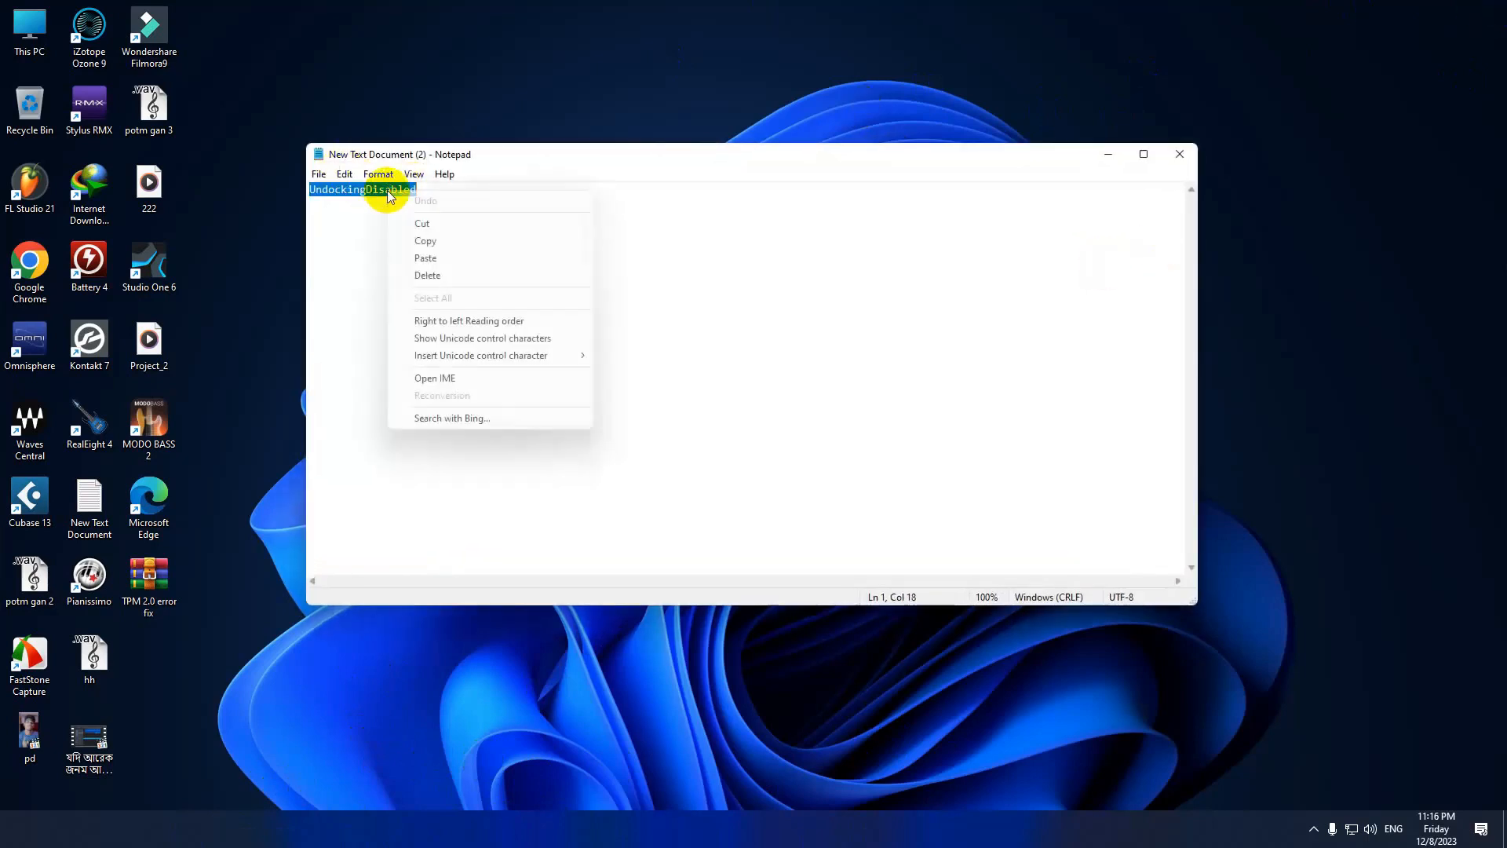
click(424, 240)
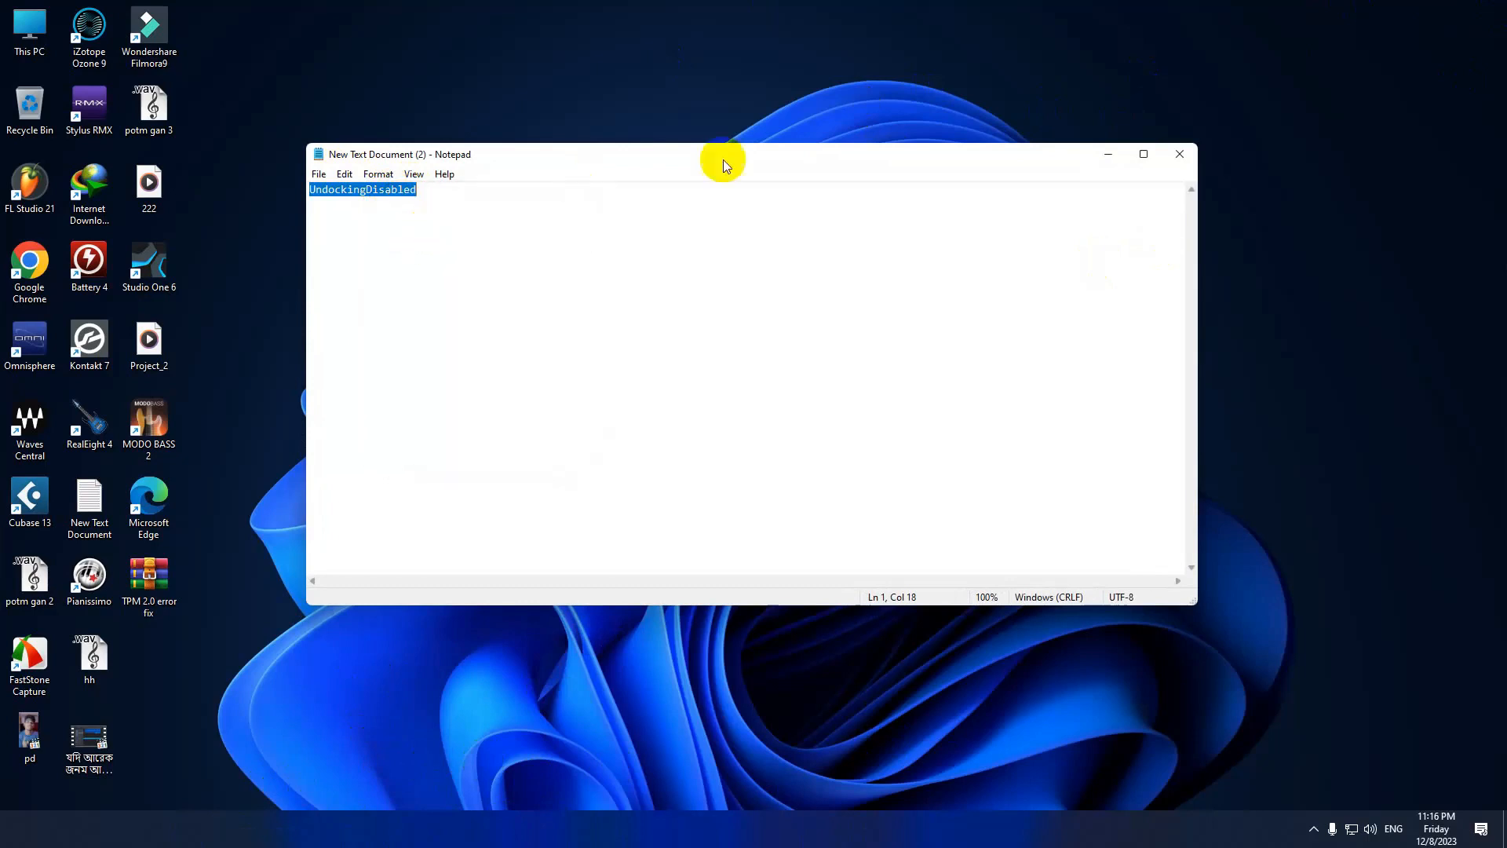
click(558, 202)
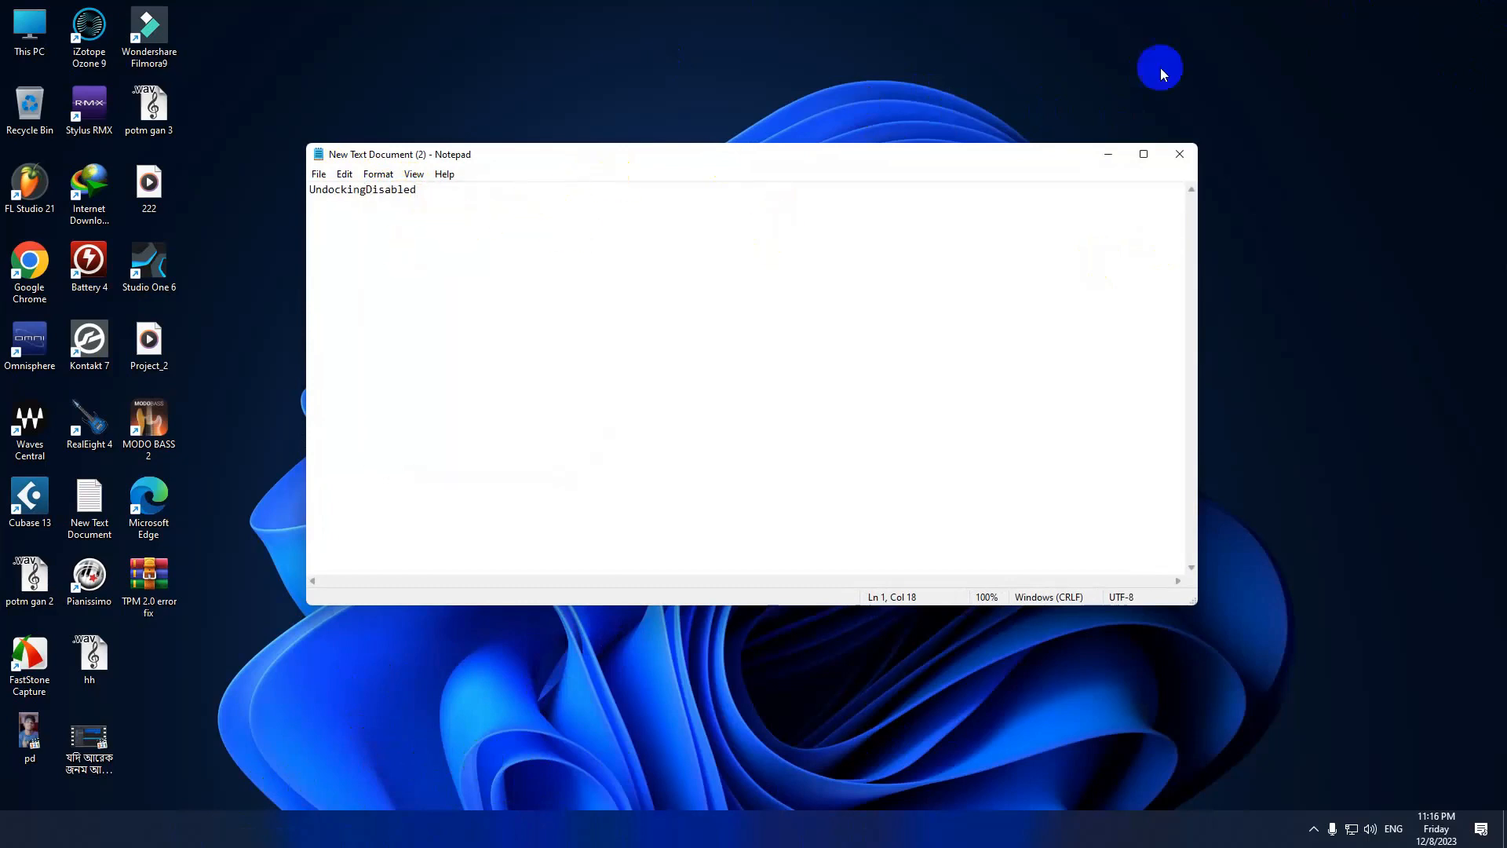
click(1180, 154)
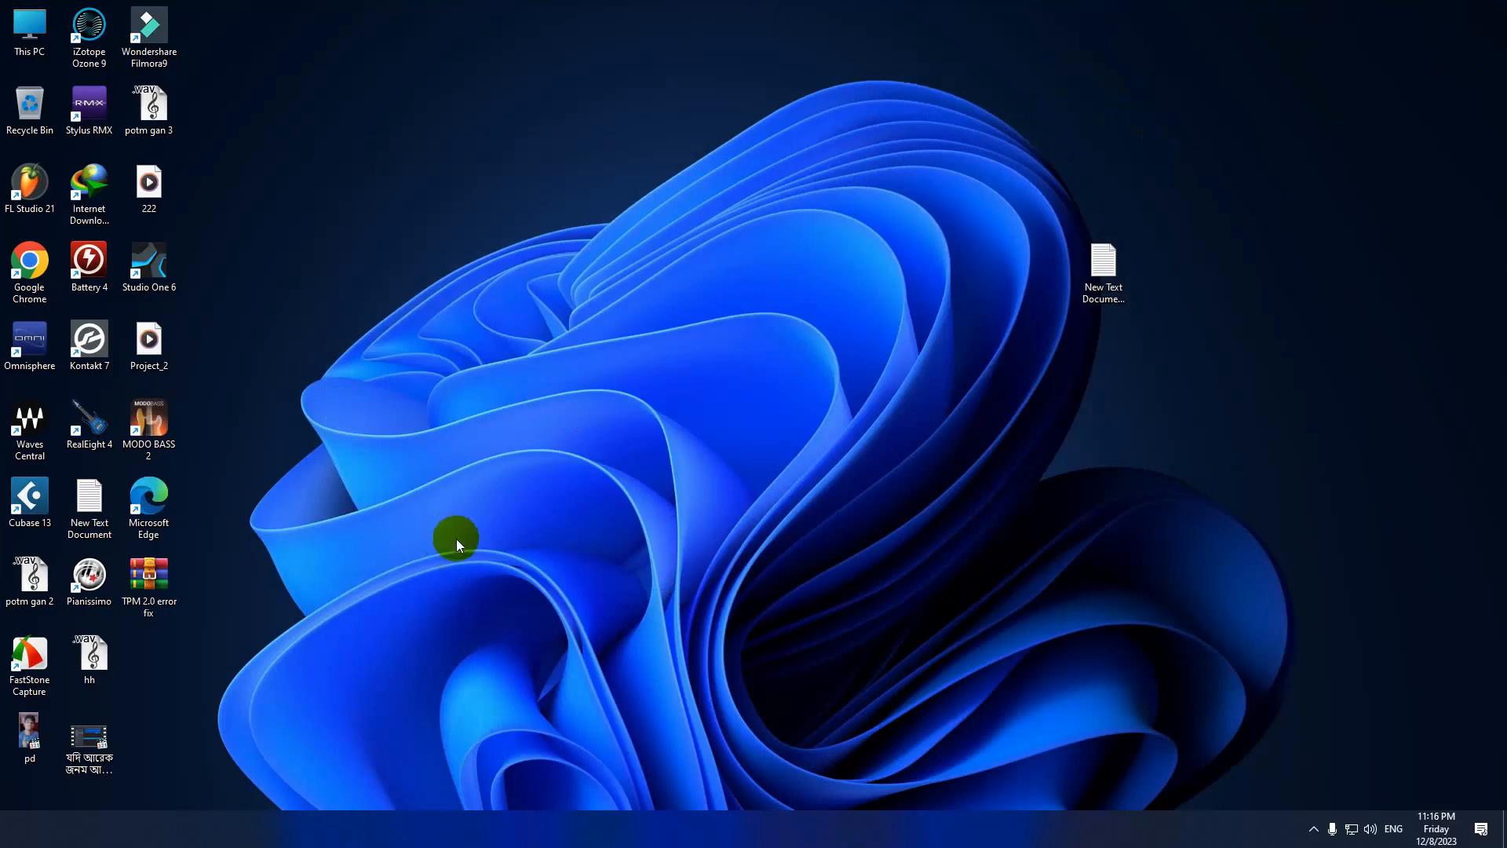
Open Registry Editor by running REGEDIT from the Run dialog
key(super+r)
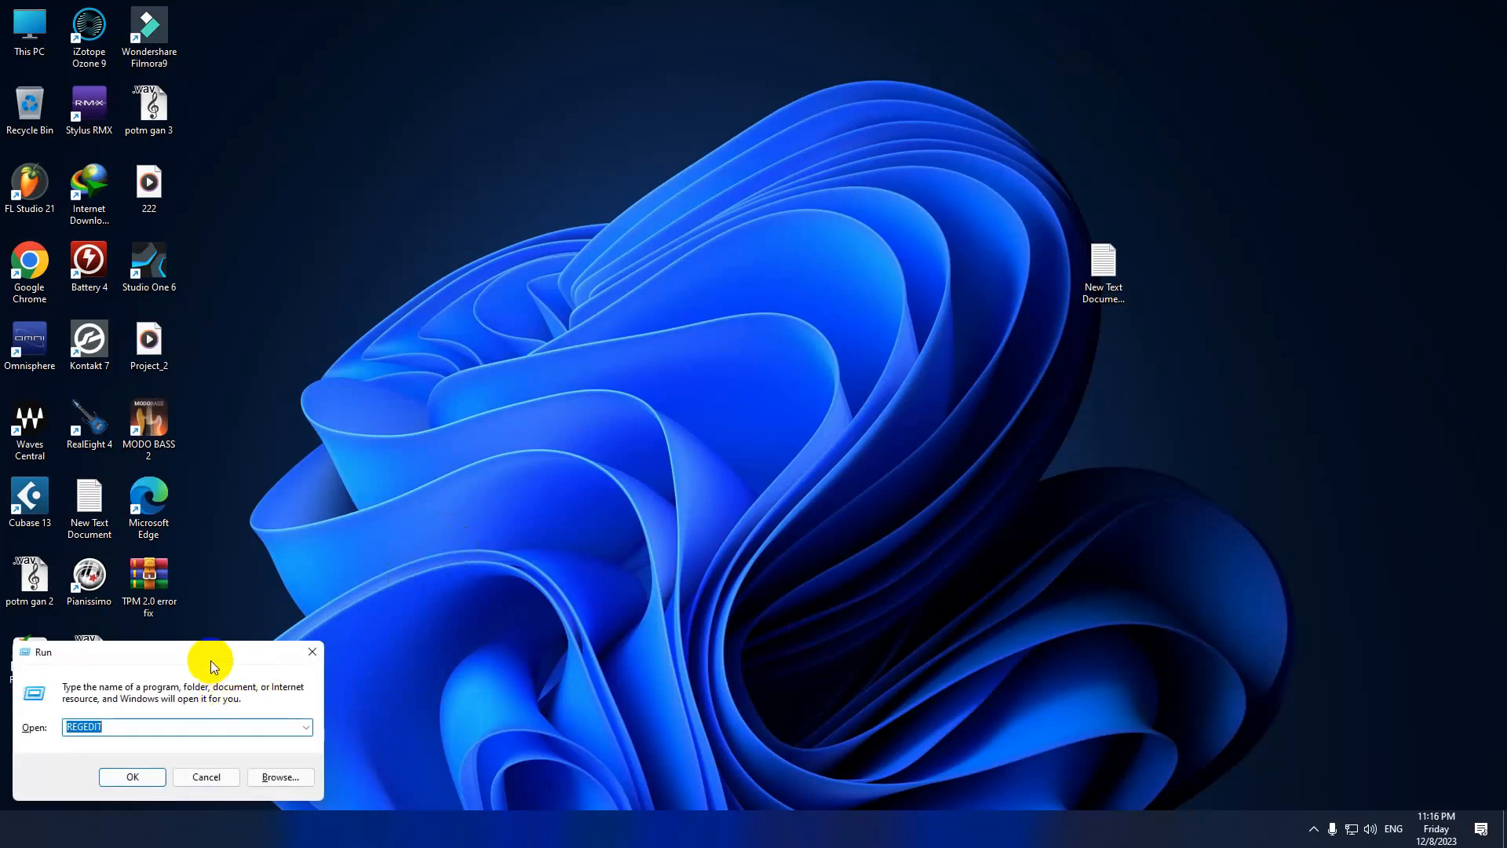
drag(208, 655, 858, 269)
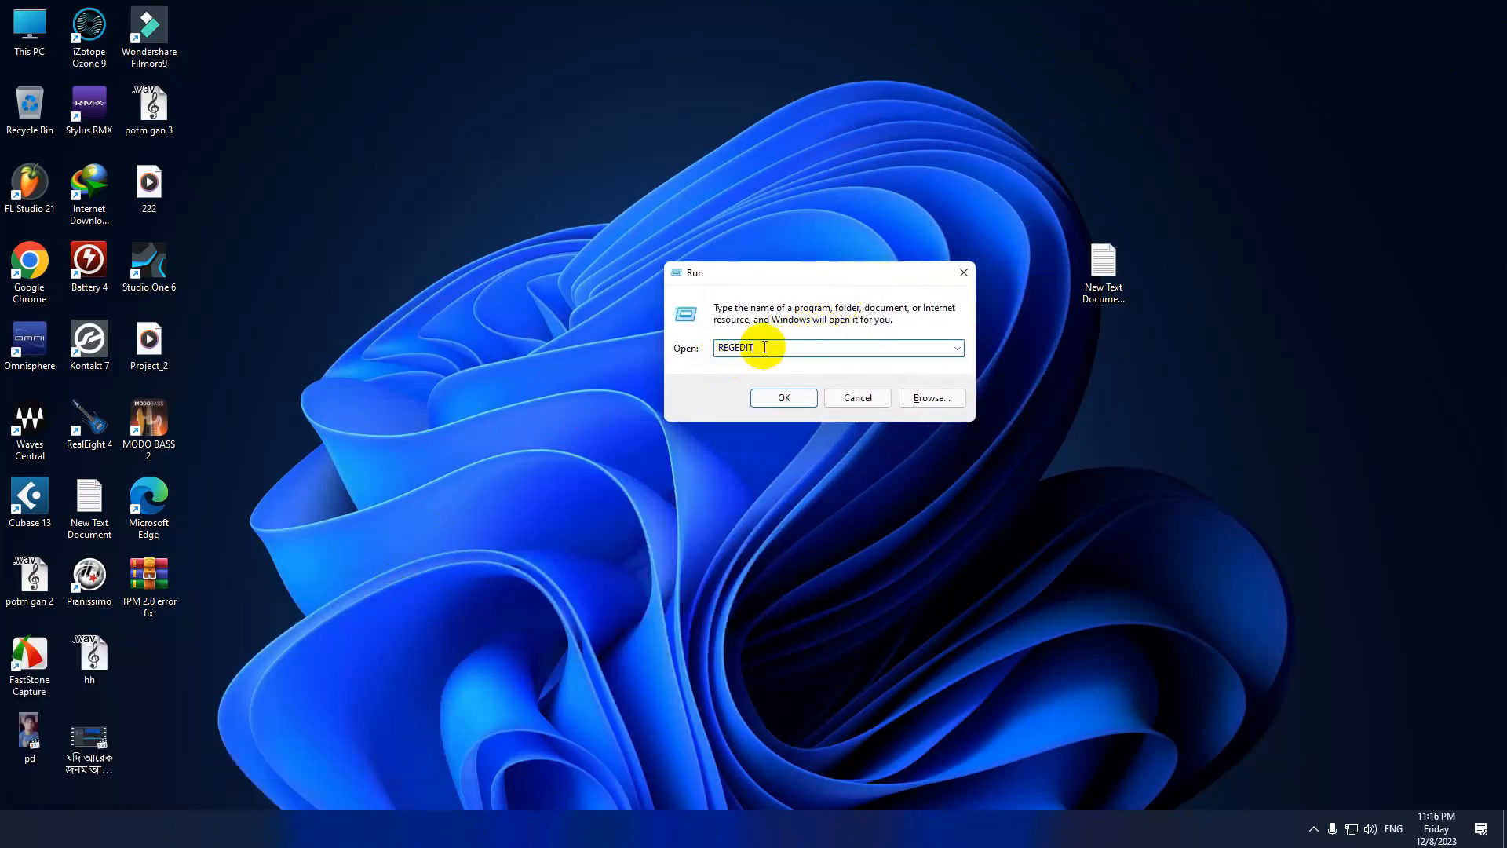
click(784, 399)
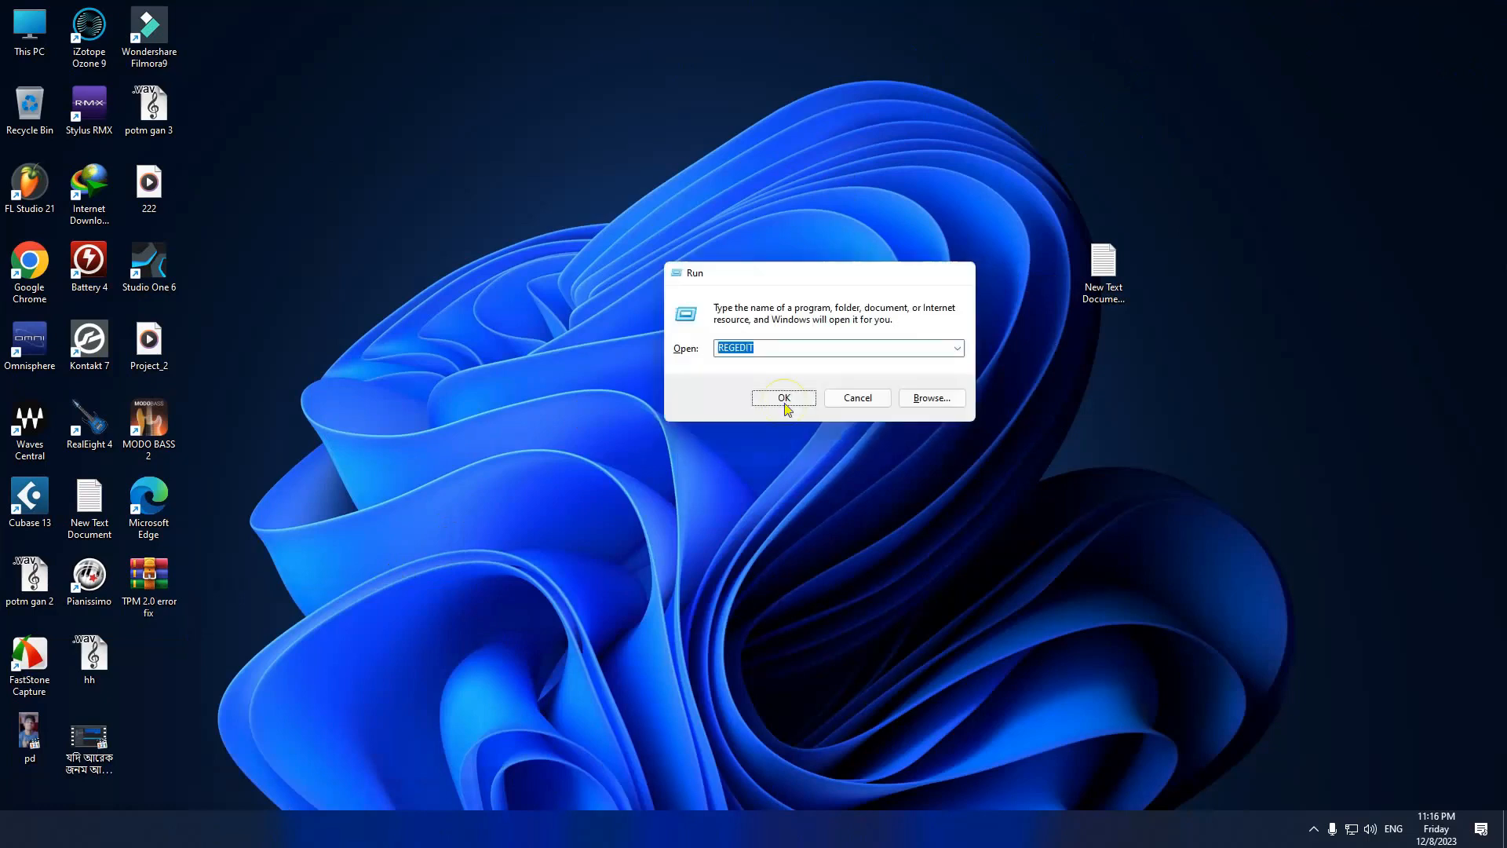
click(785, 399)
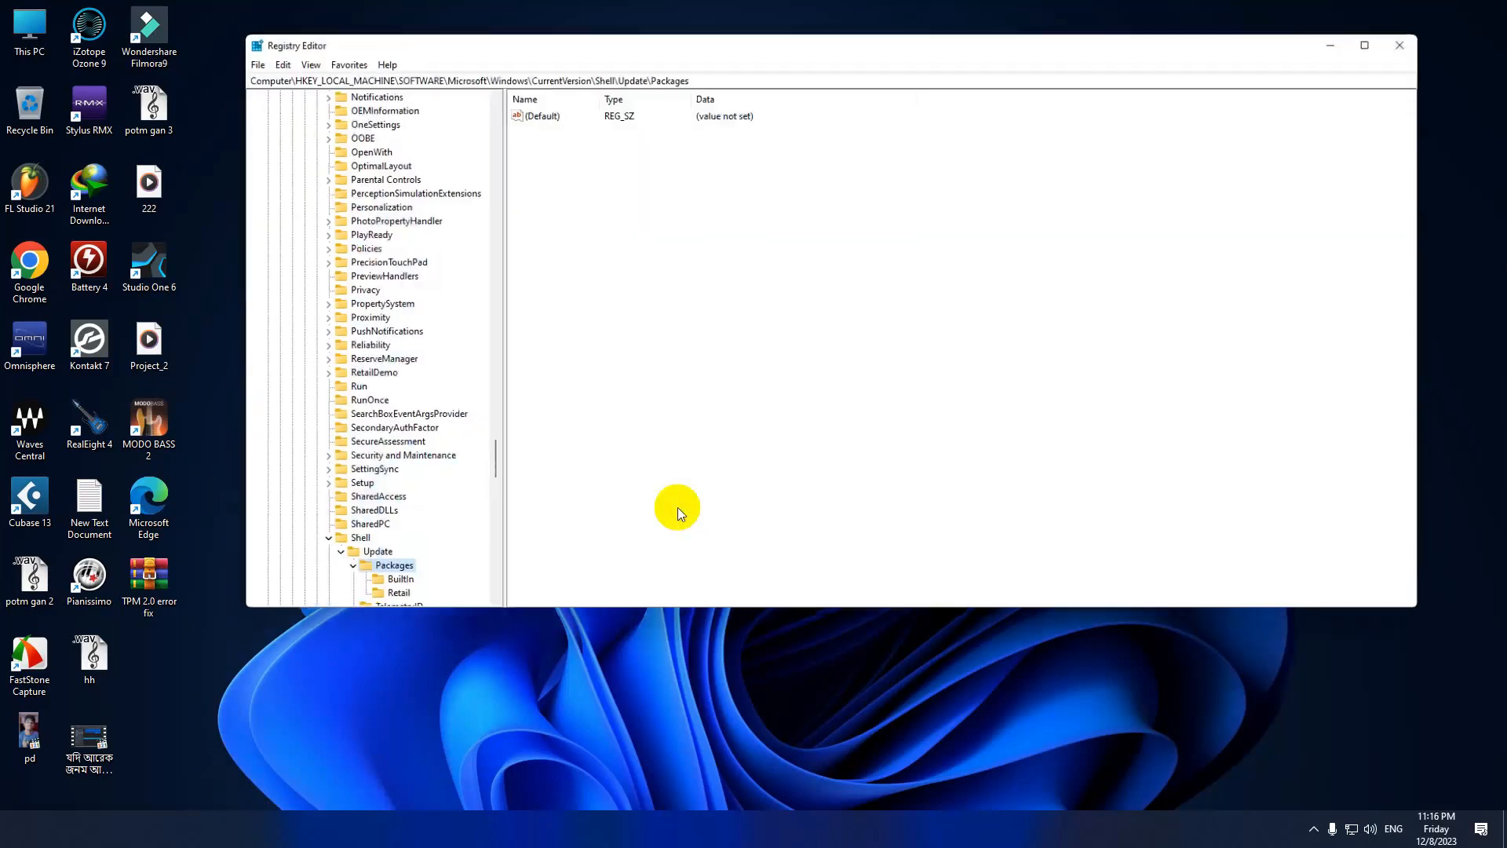
Move the Registry Editor window aside and collapse the SOFTWARE and HKEY_LOCAL_MACHINE branches
drag(1138, 45, 1320, 66)
scroll(638, 204, up, 15)
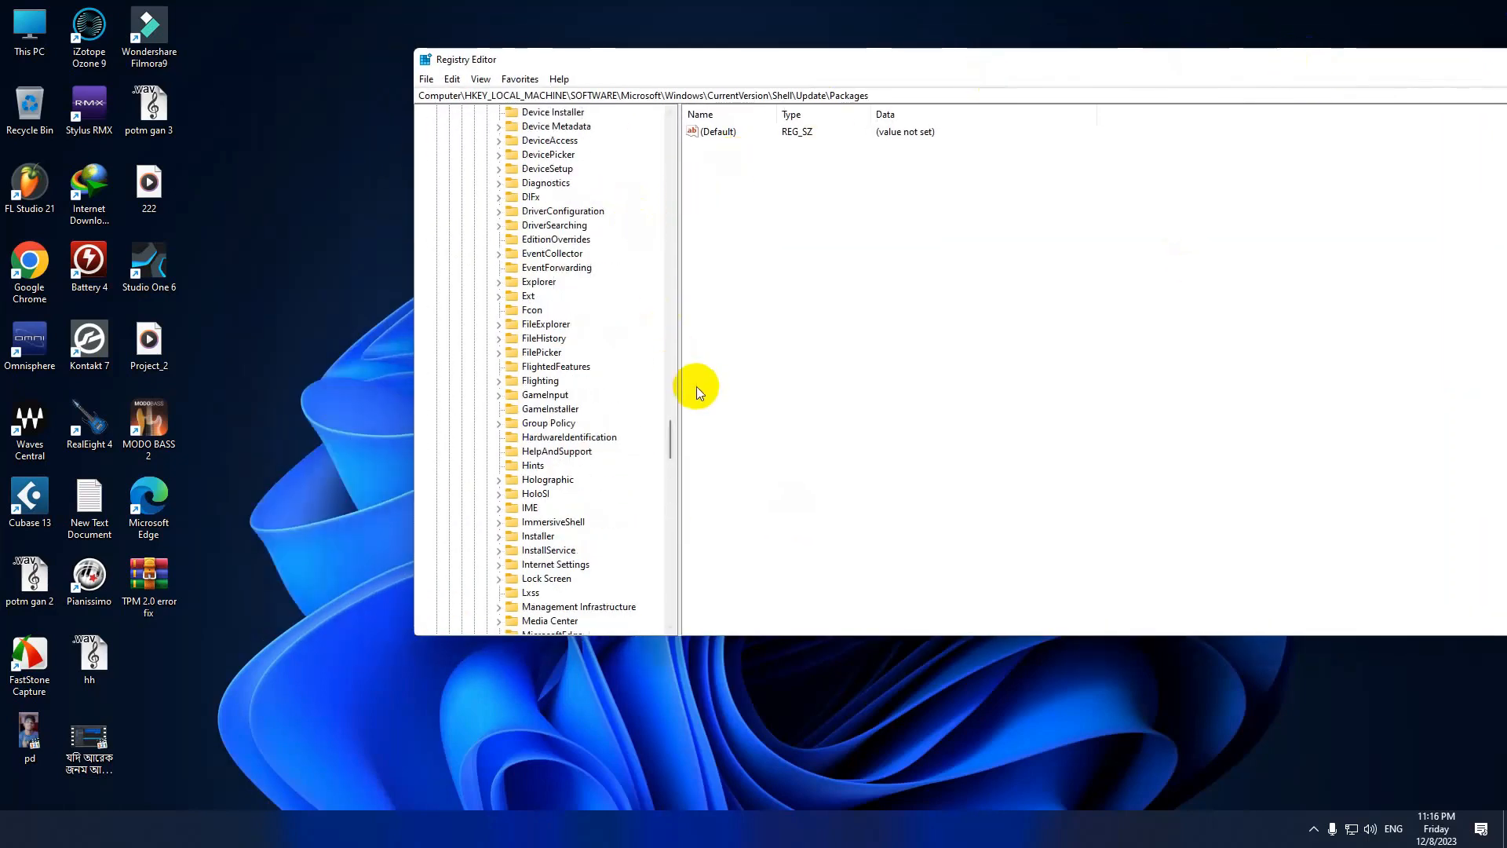
drag(672, 431, 672, 102)
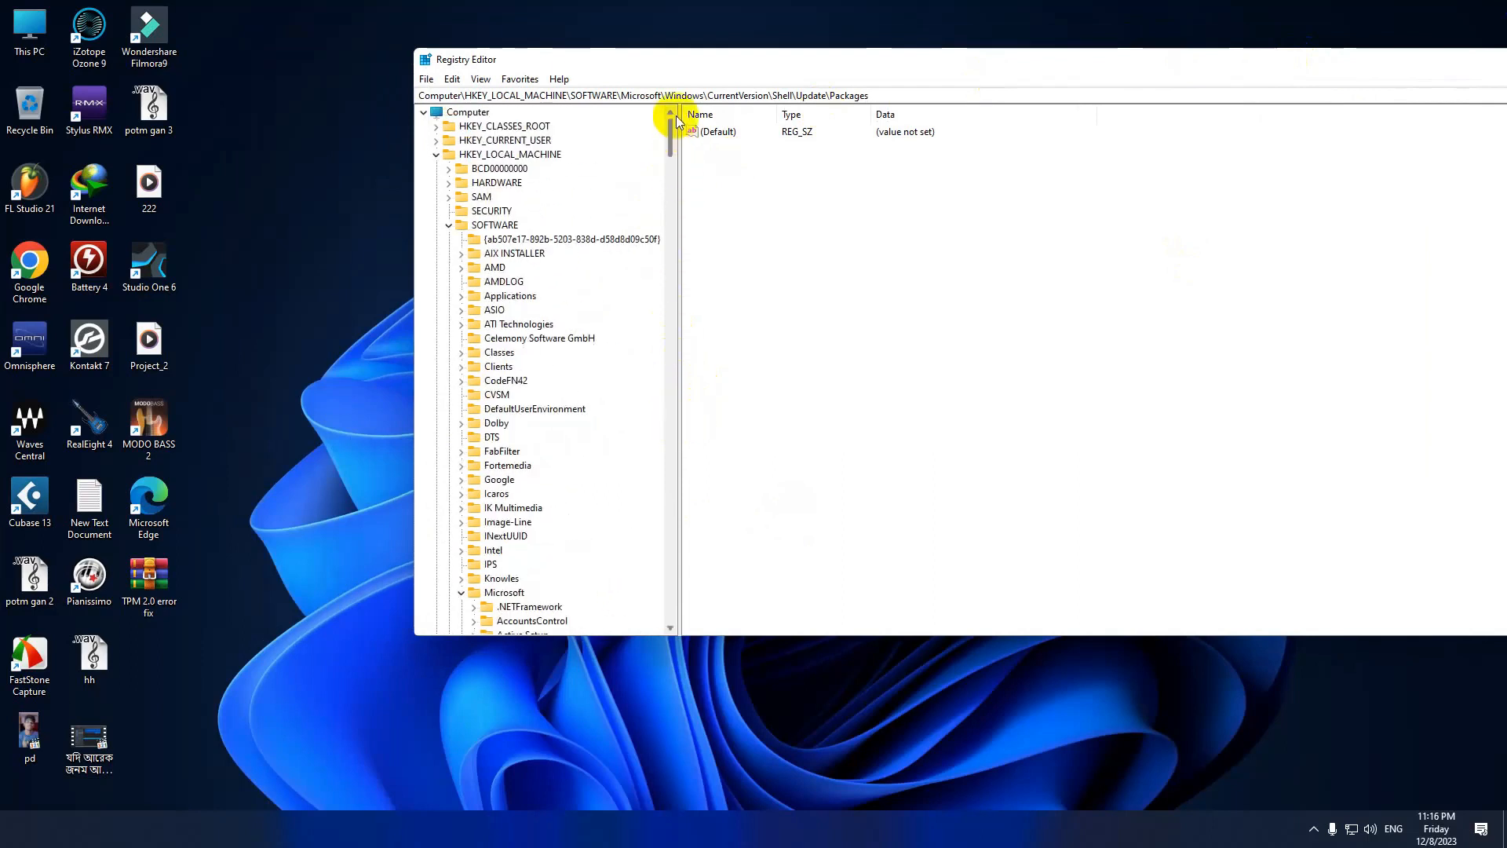
click(450, 225)
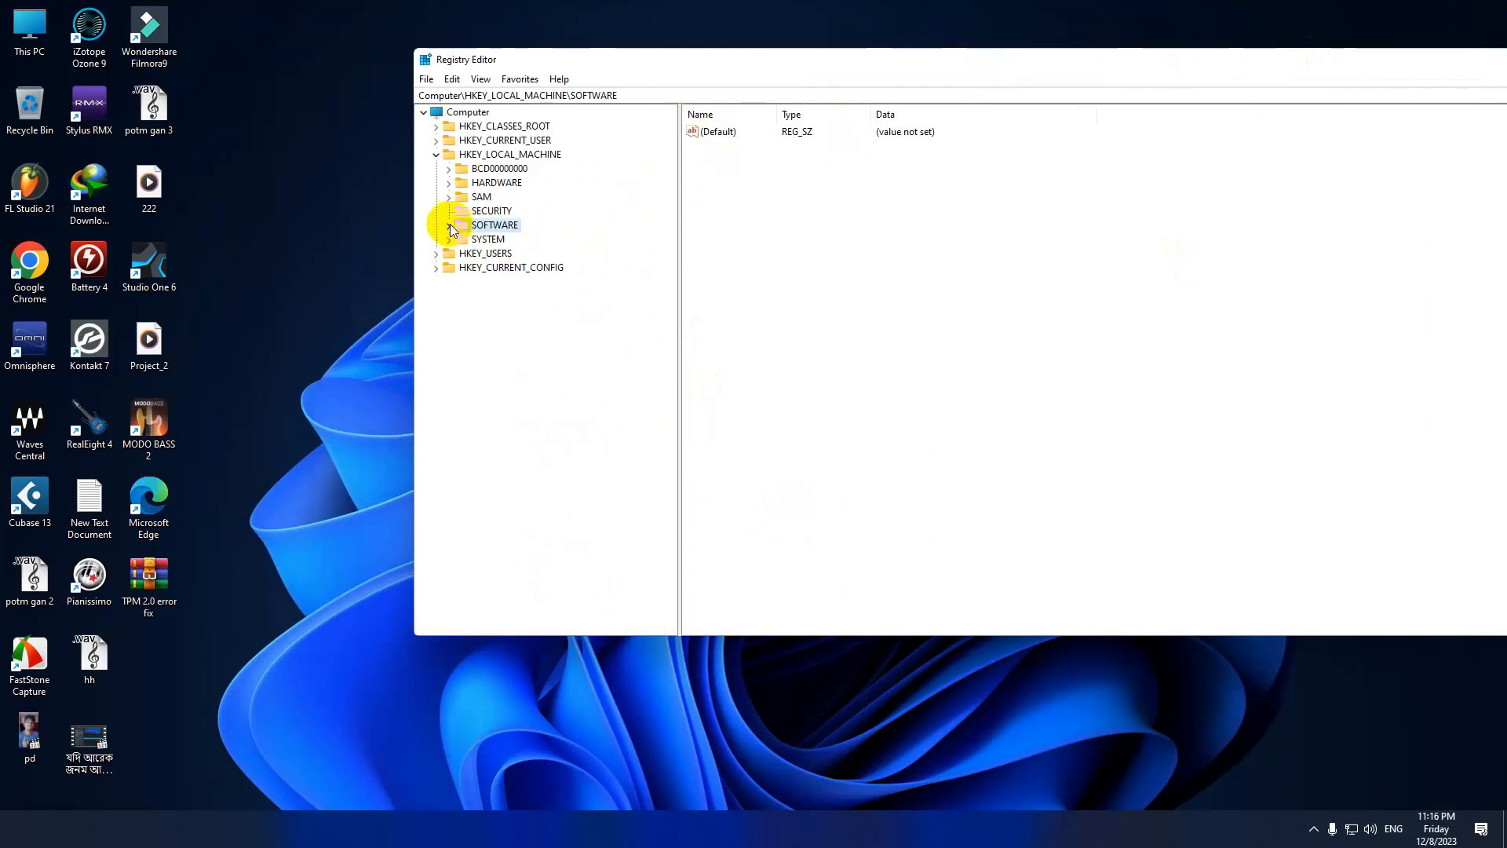
click(435, 156)
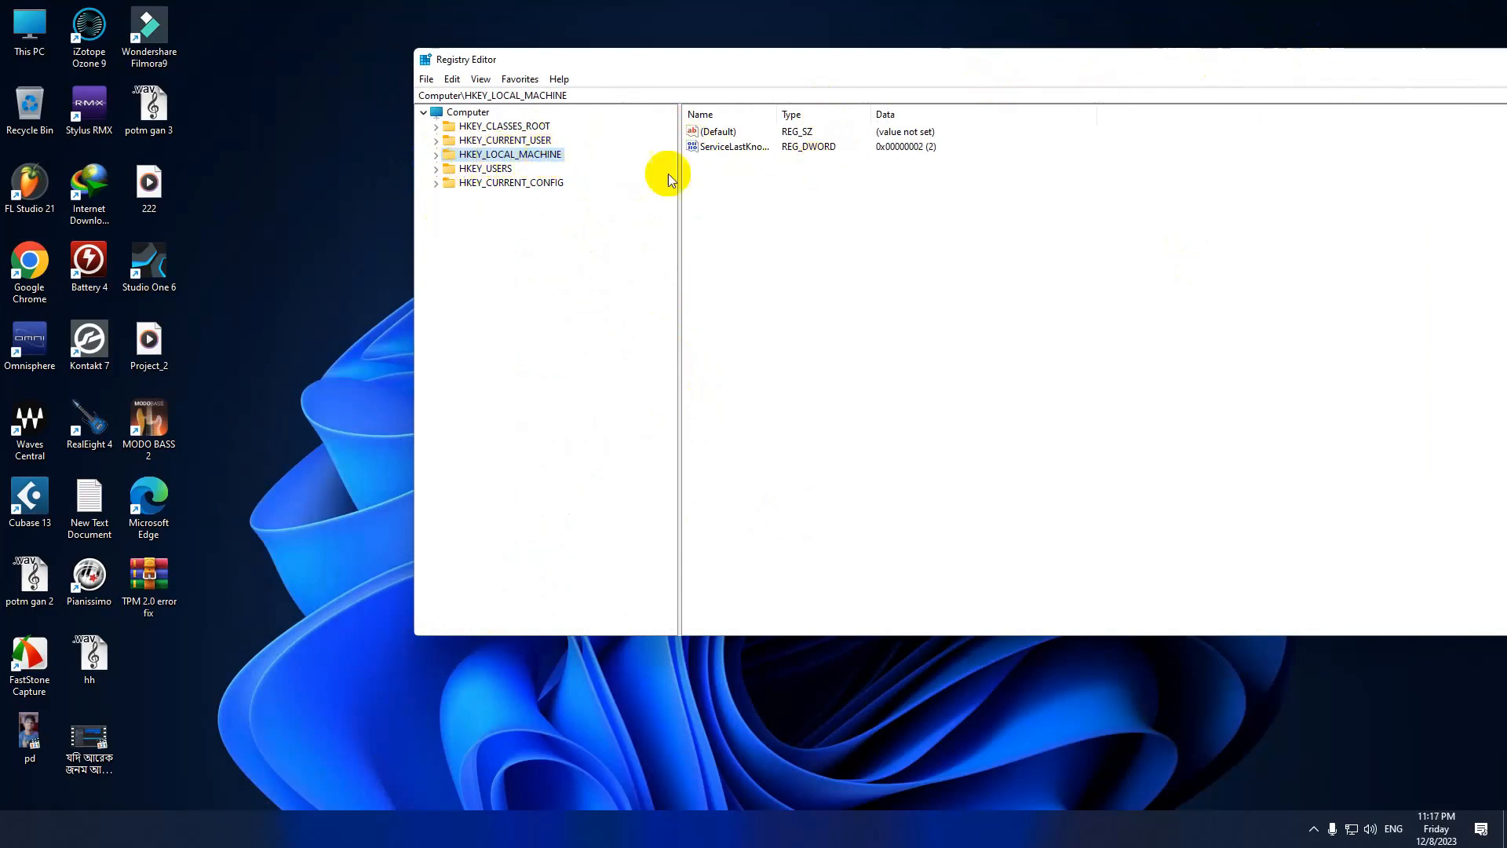
Expand HKEY_LOCAL_MACHINE and SOFTWARE in the registry tree, and select the Microsoft key
click(436, 156)
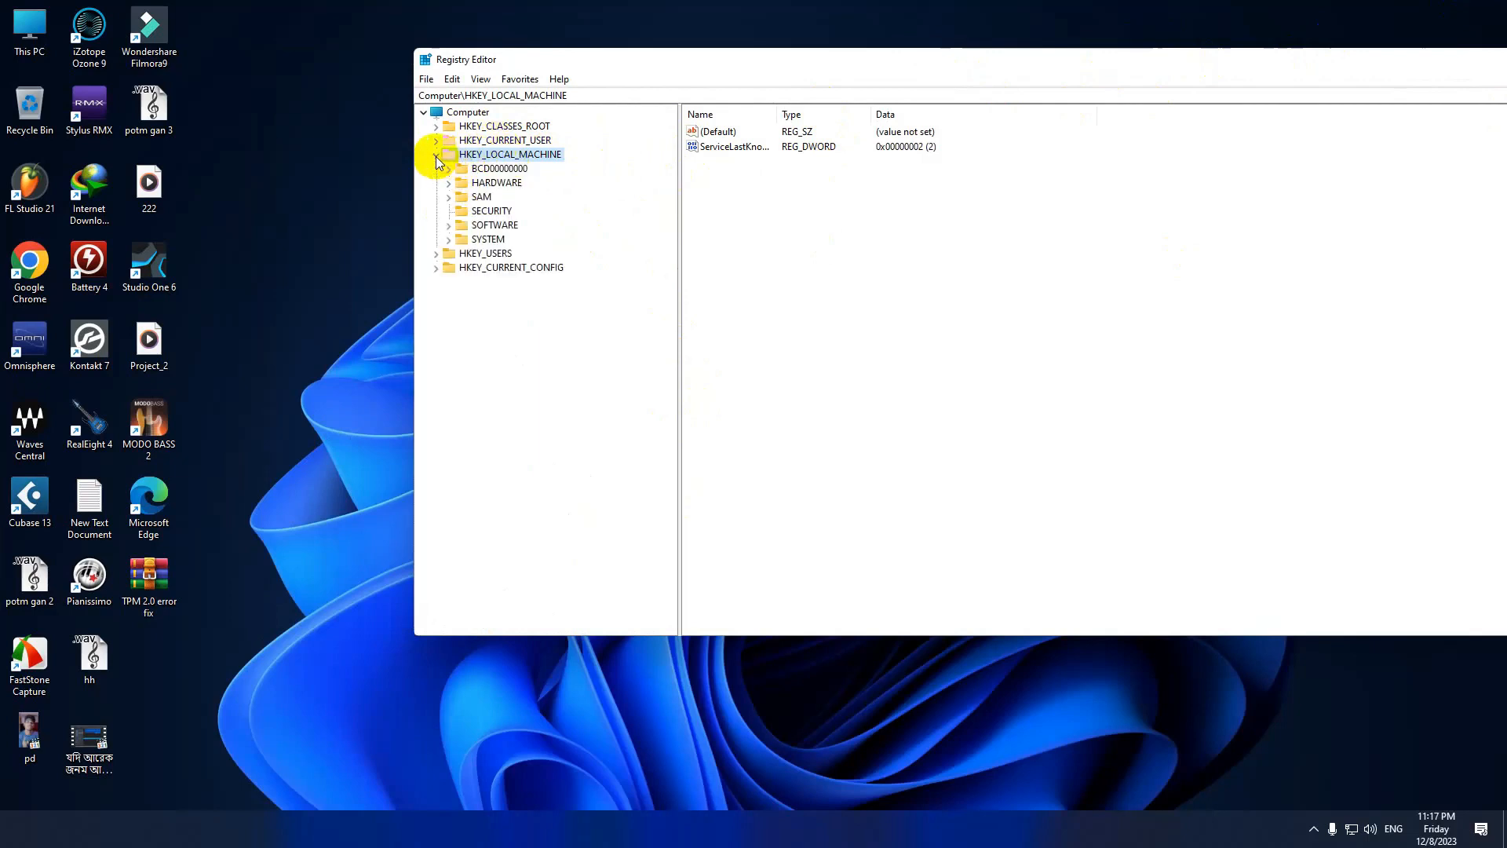
click(463, 233)
click(449, 227)
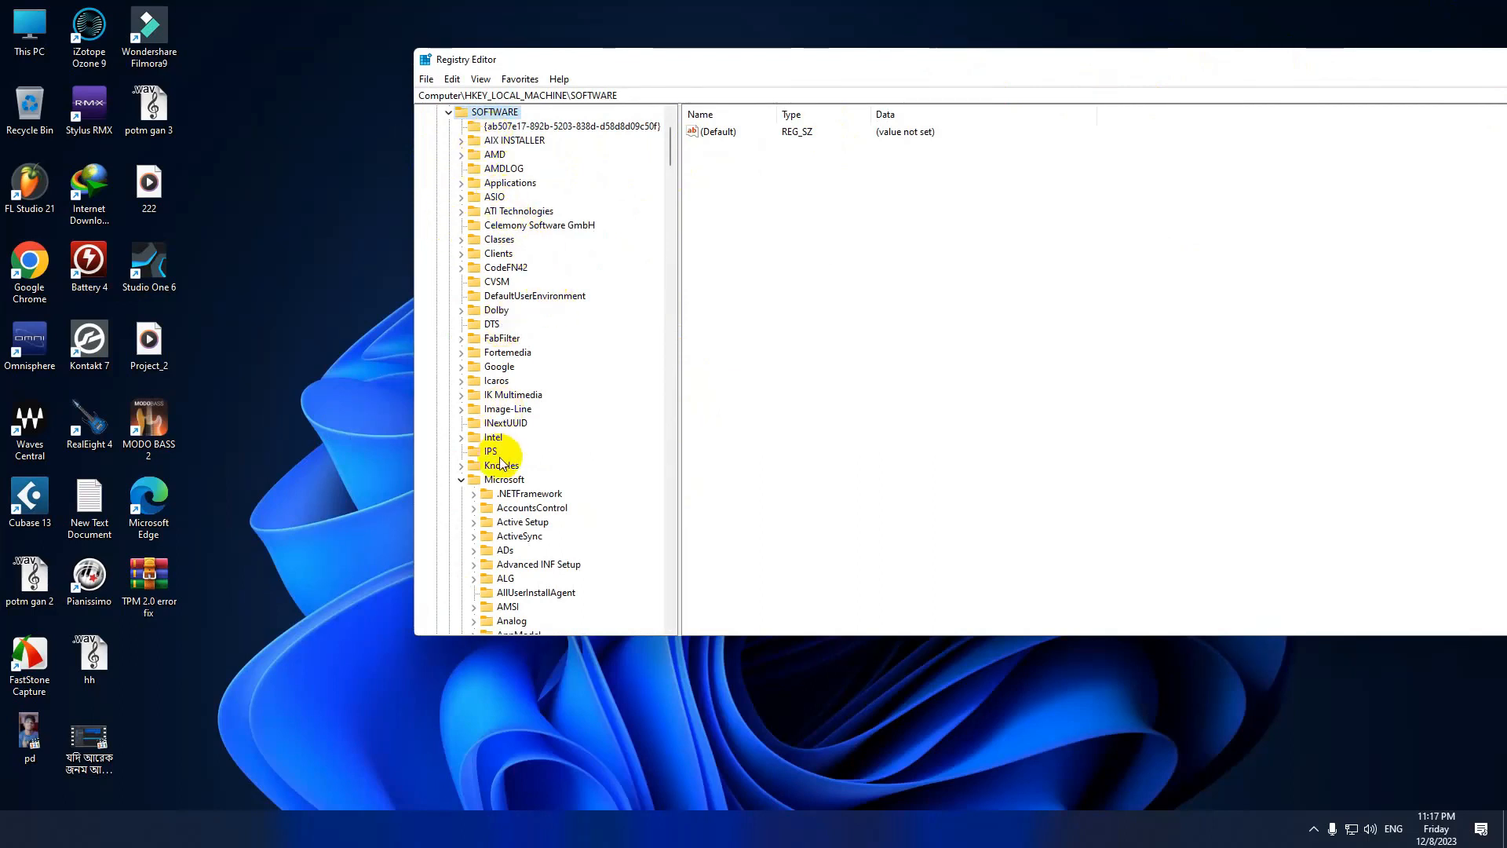
click(499, 481)
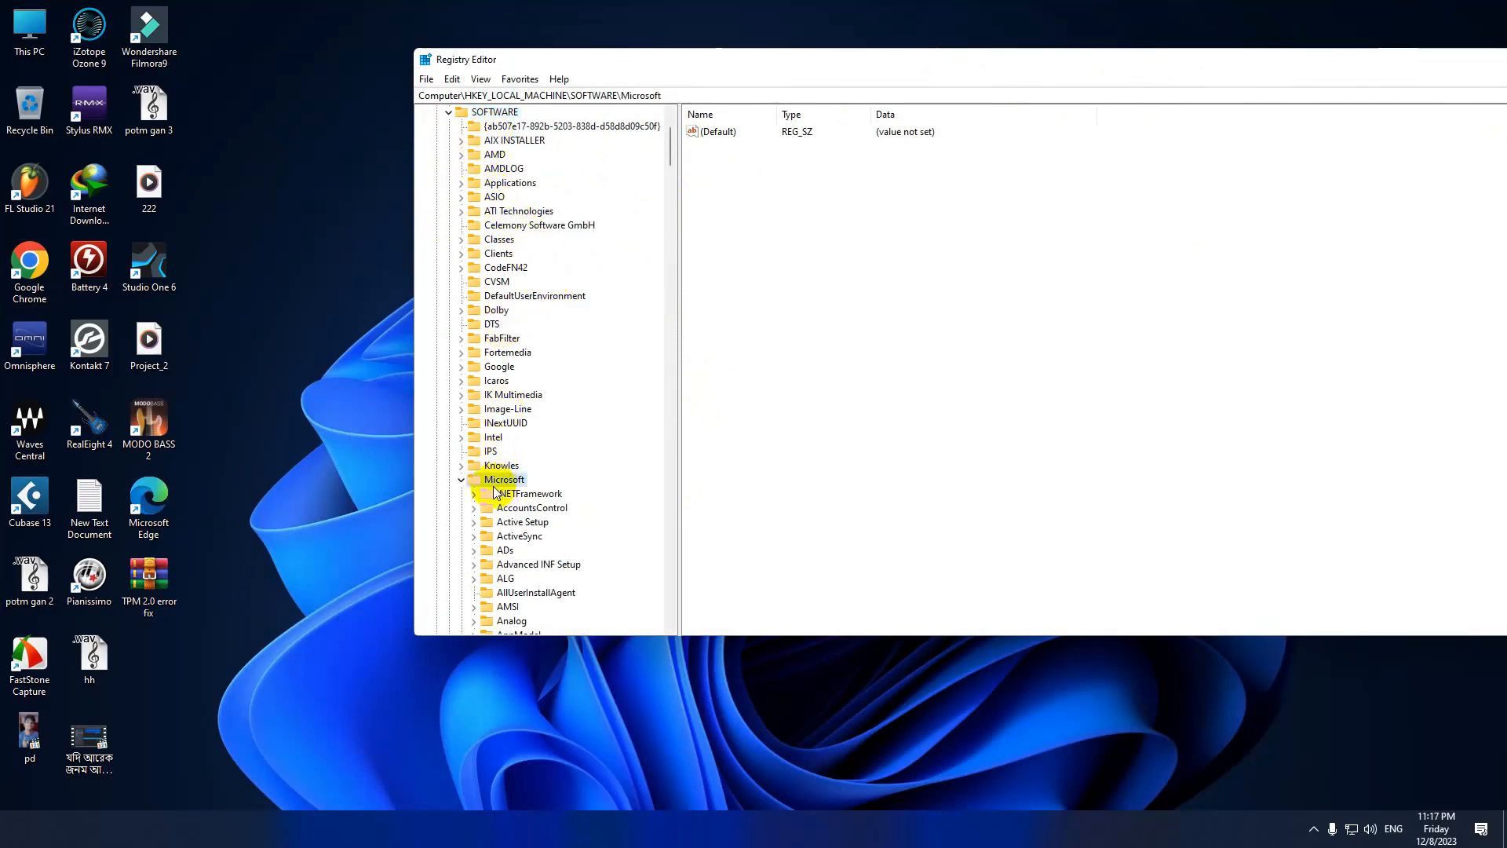
Locate the Shell key under Microsoft\Windows\CurrentVersion, and collapse its Update subkey and the Shell key itself
scroll(499, 485, down, 5)
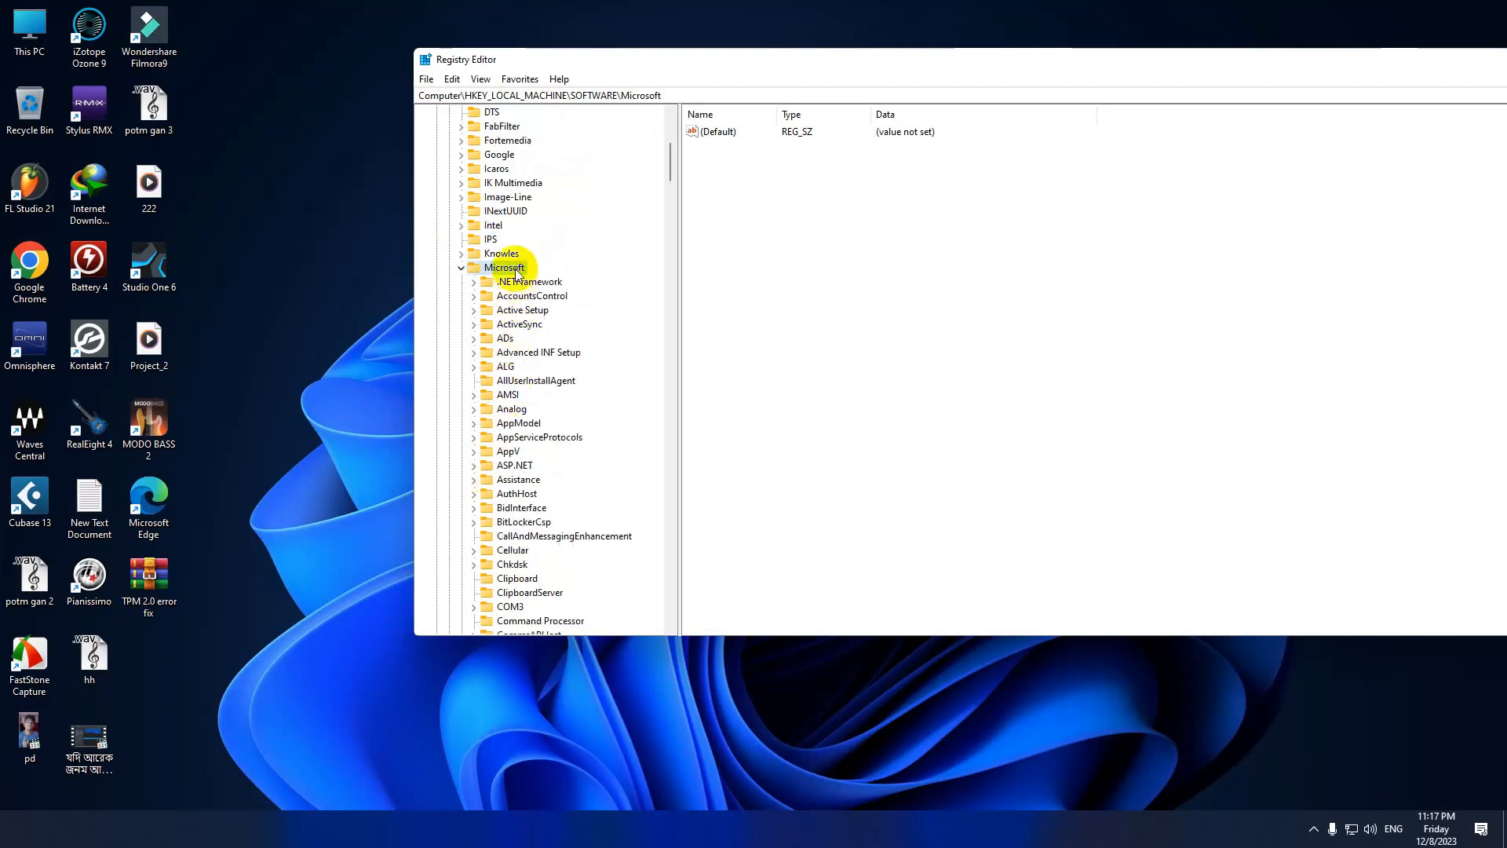
scroll(515, 271, down, 1)
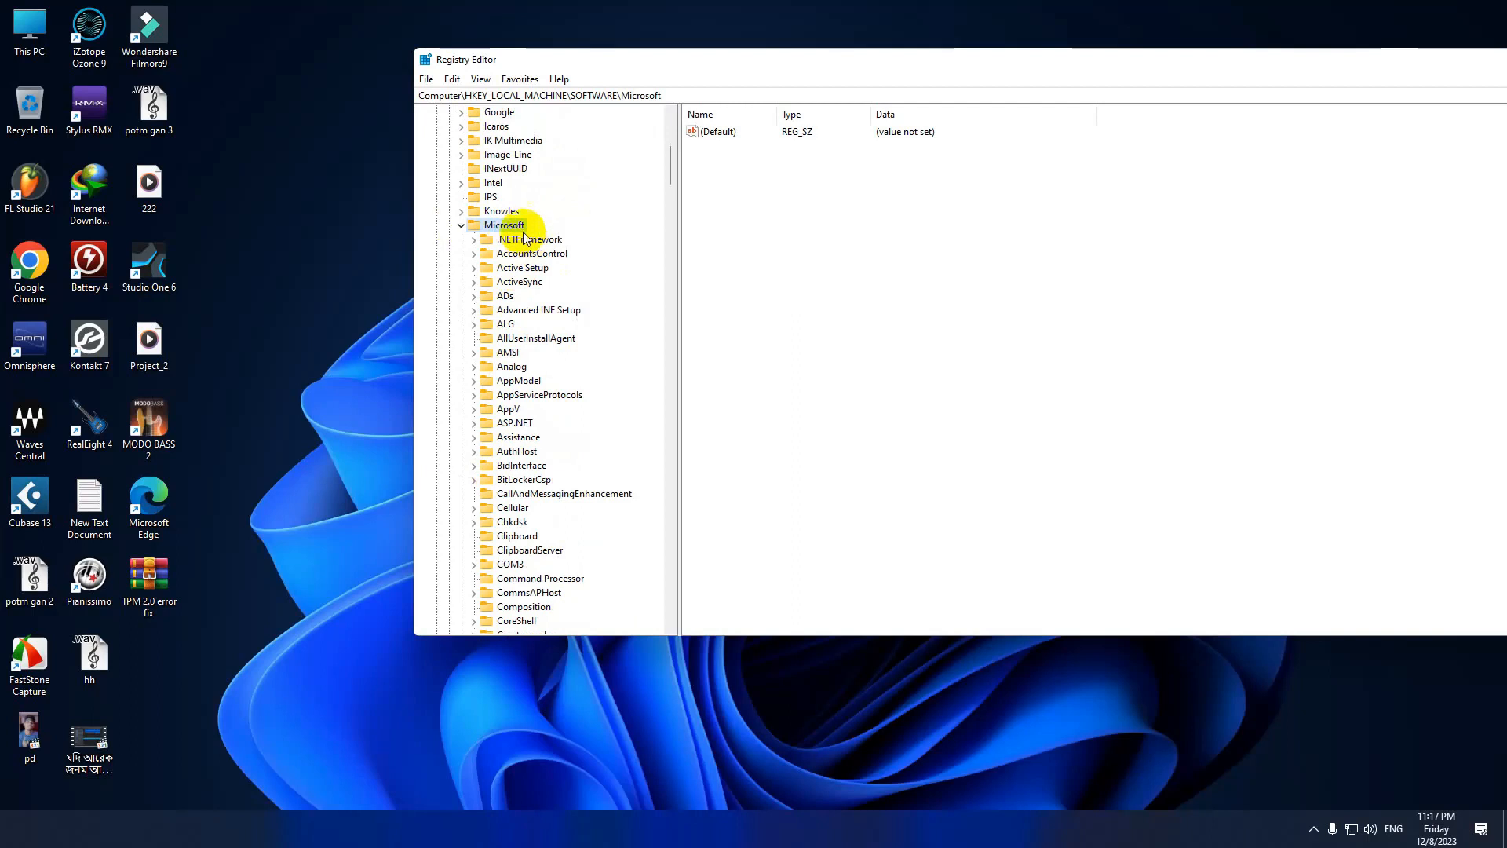
scroll(522, 258, down, 3)
scroll(522, 258, down, 20)
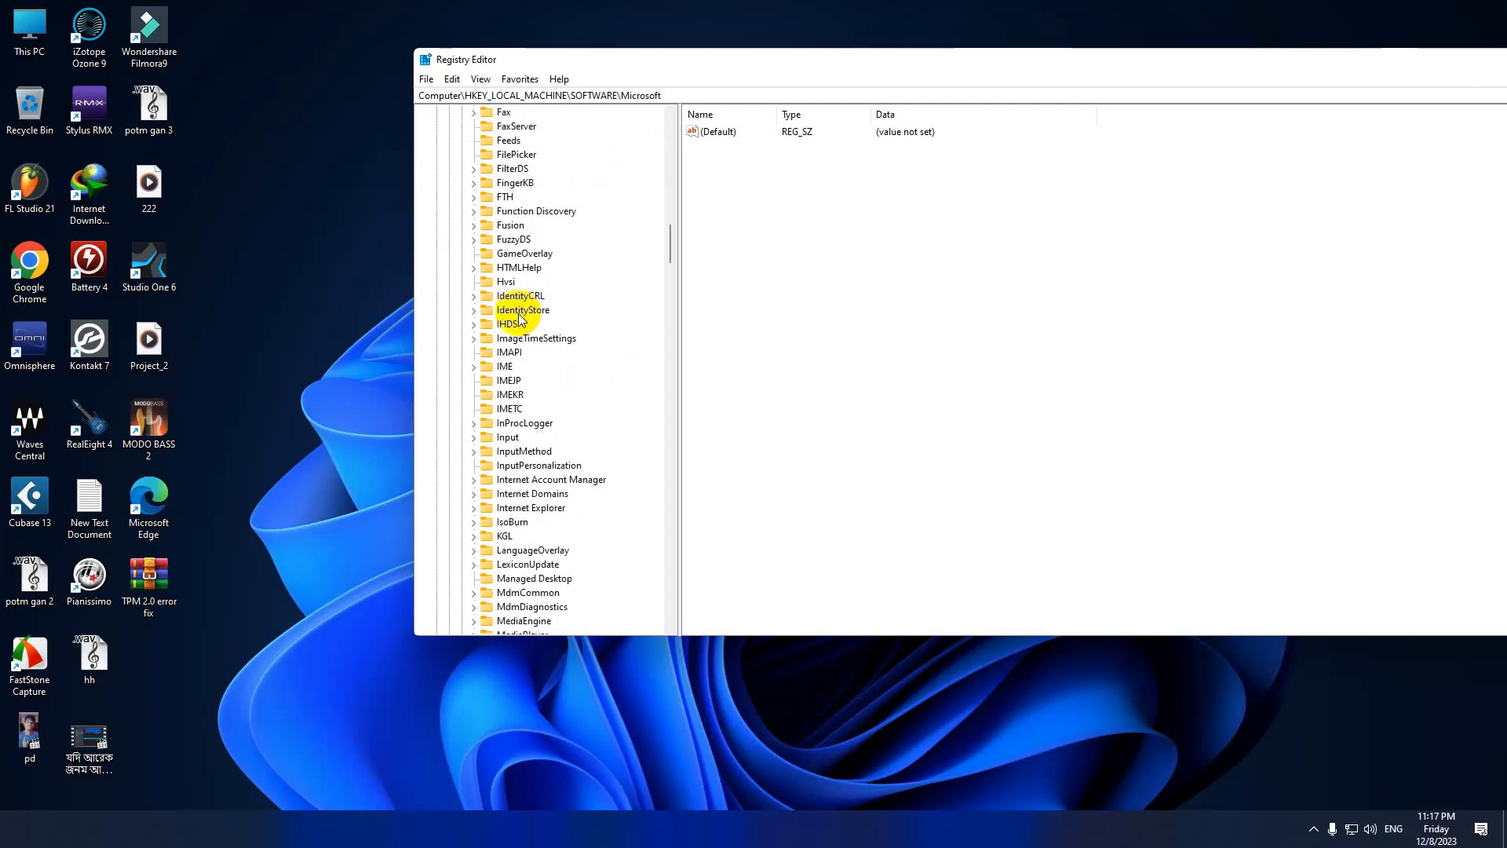
scroll(518, 322, down, 20)
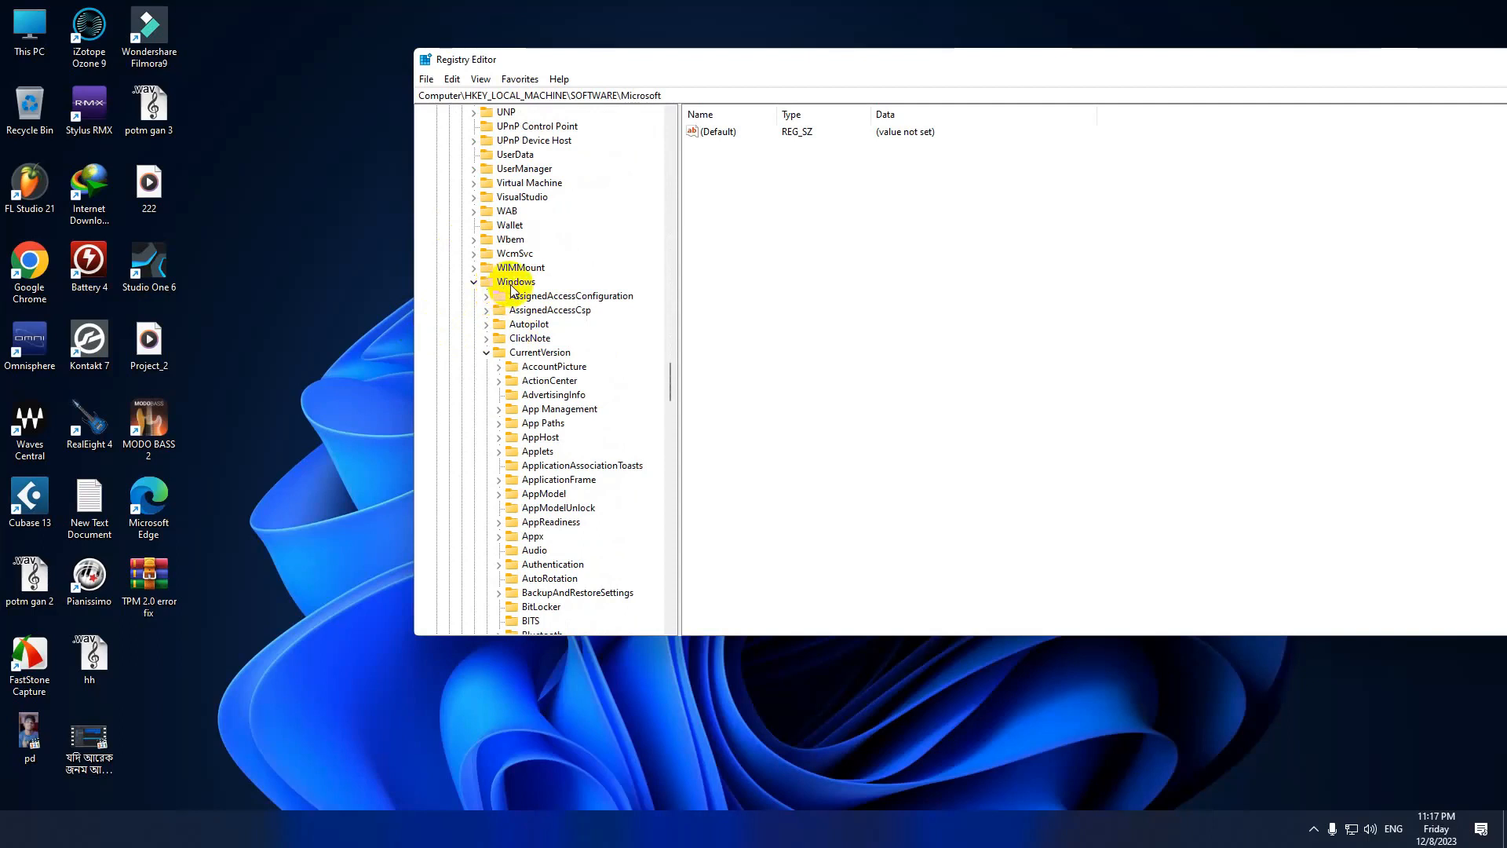
scroll(514, 306, down, 17)
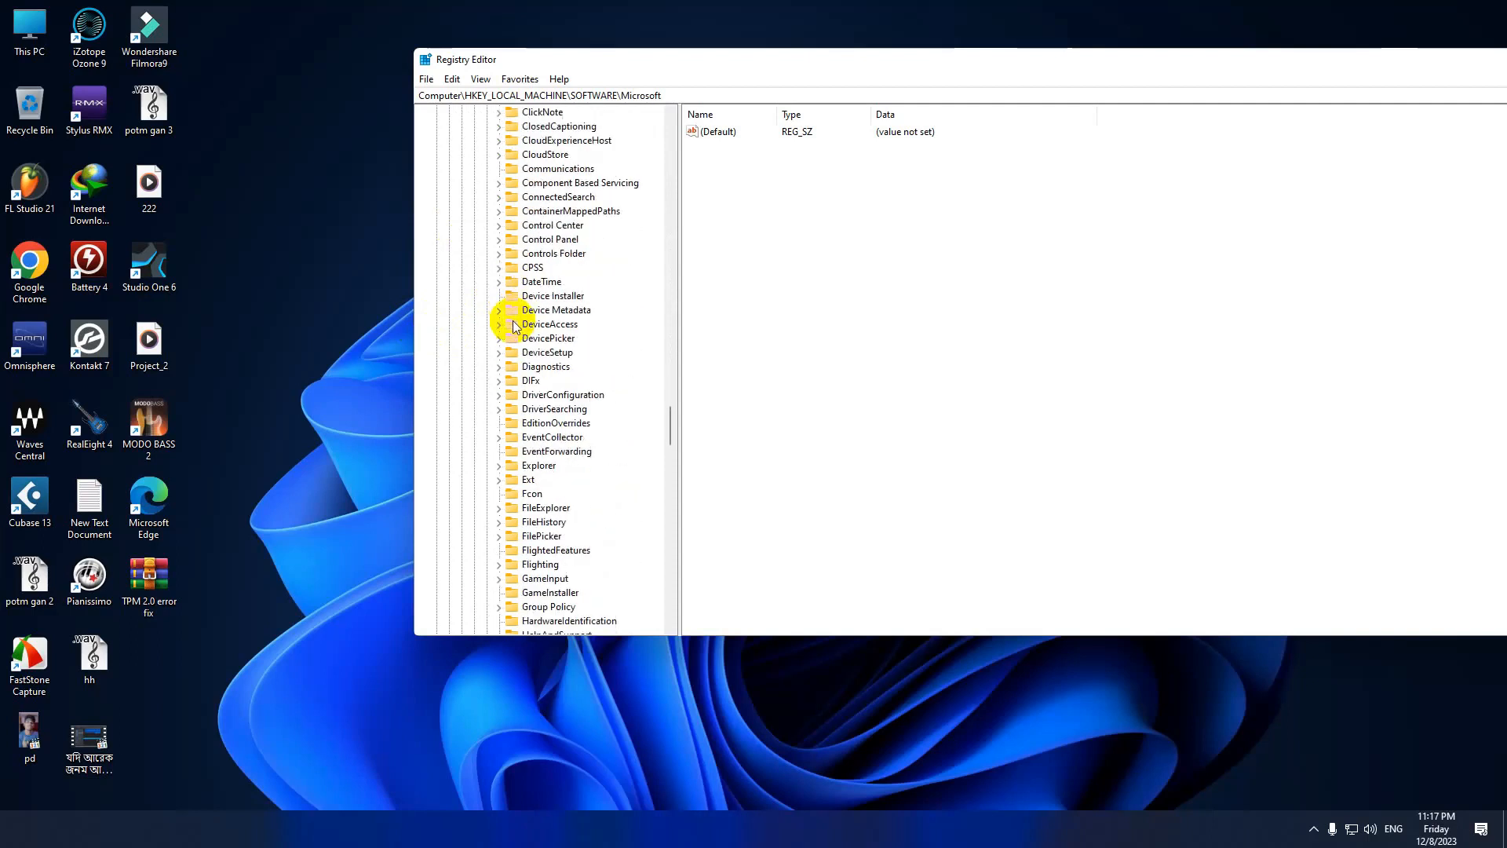
scroll(550, 345, down, 4)
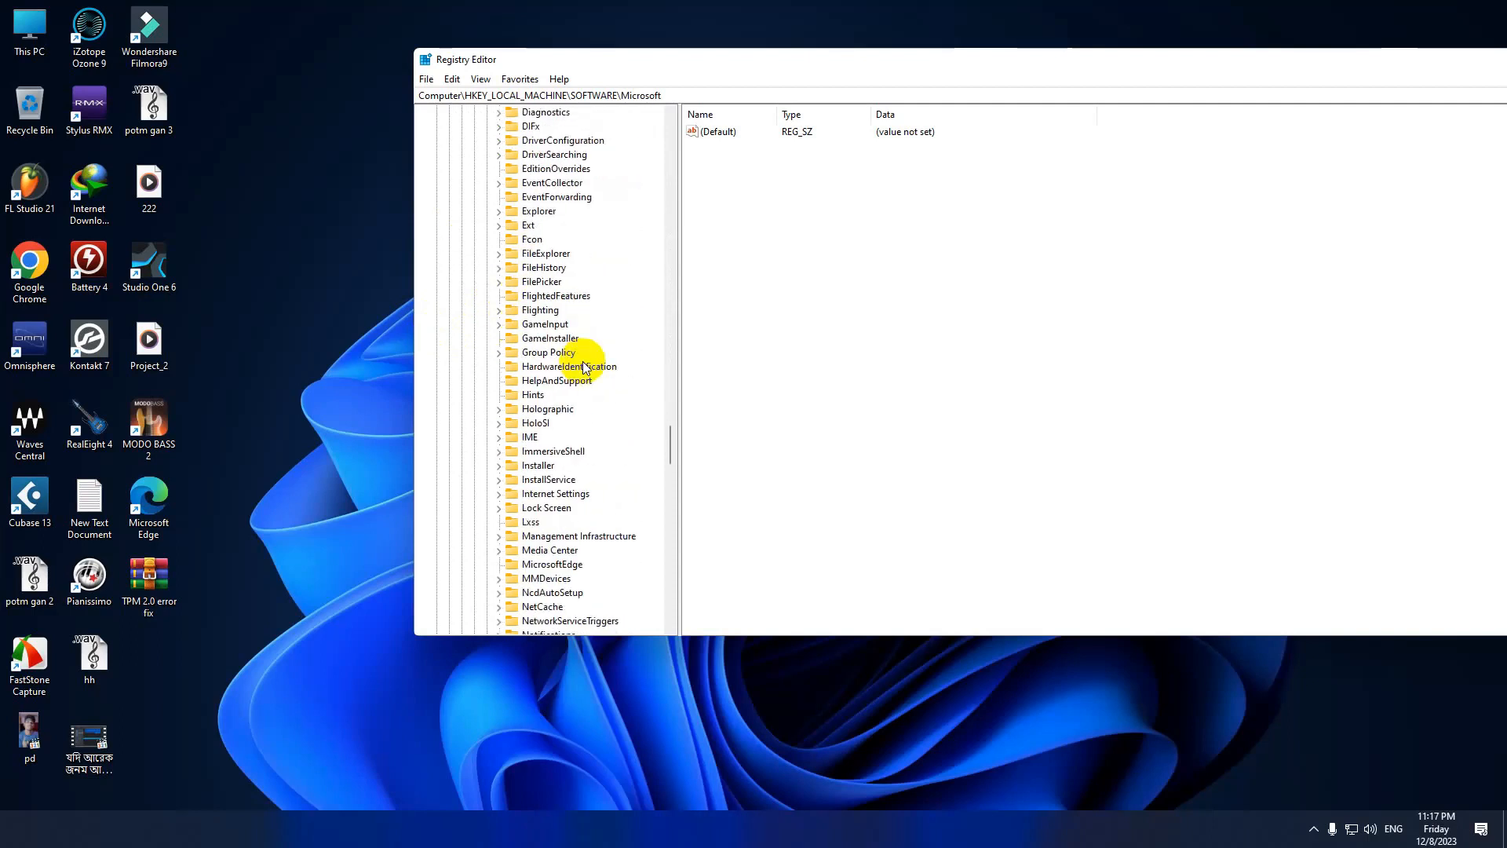
scroll(585, 368, down, 16)
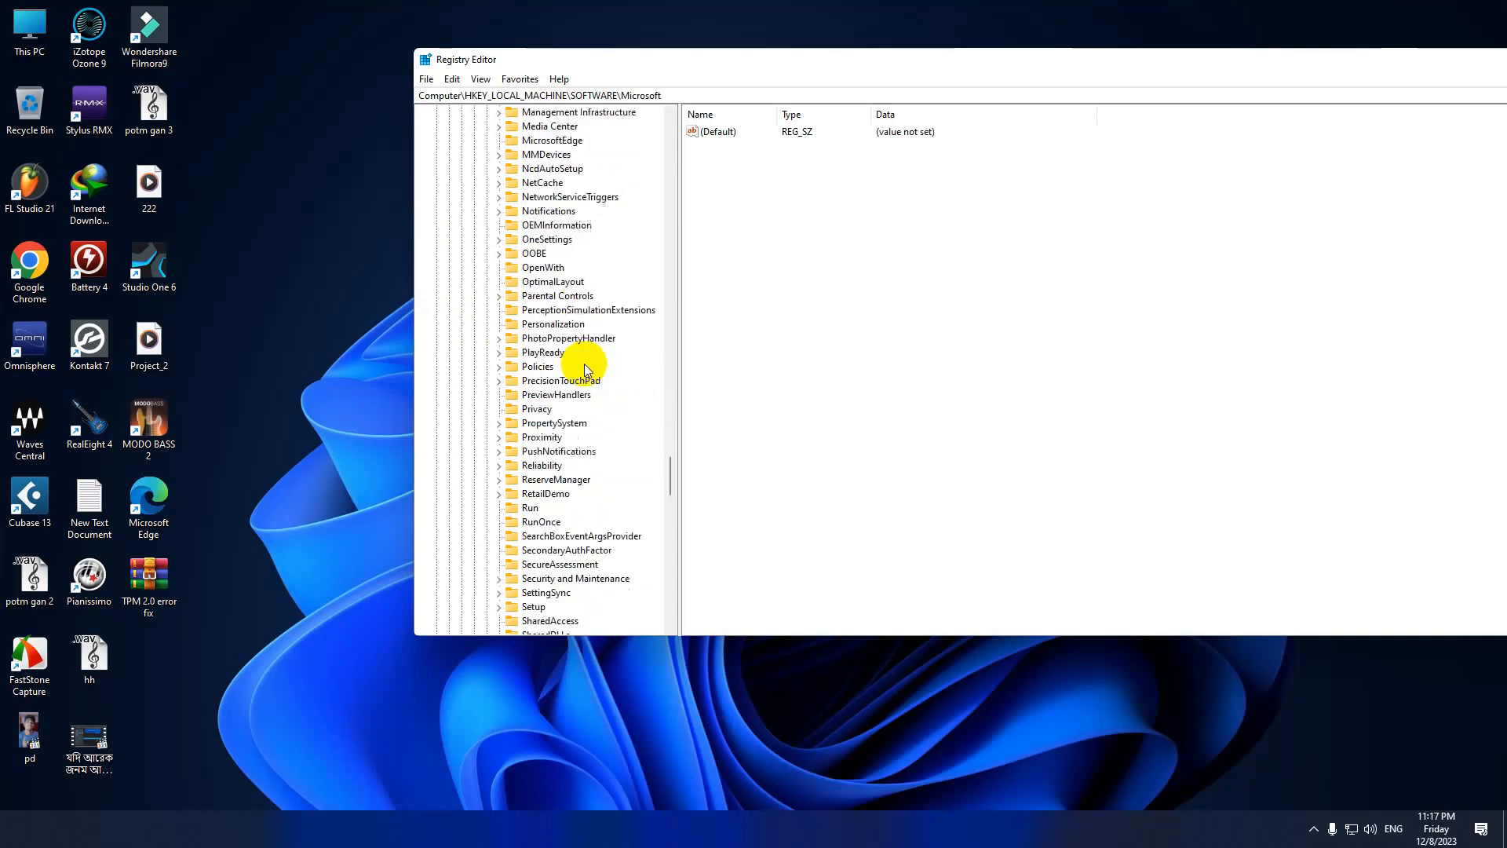
scroll(587, 369, down, 3)
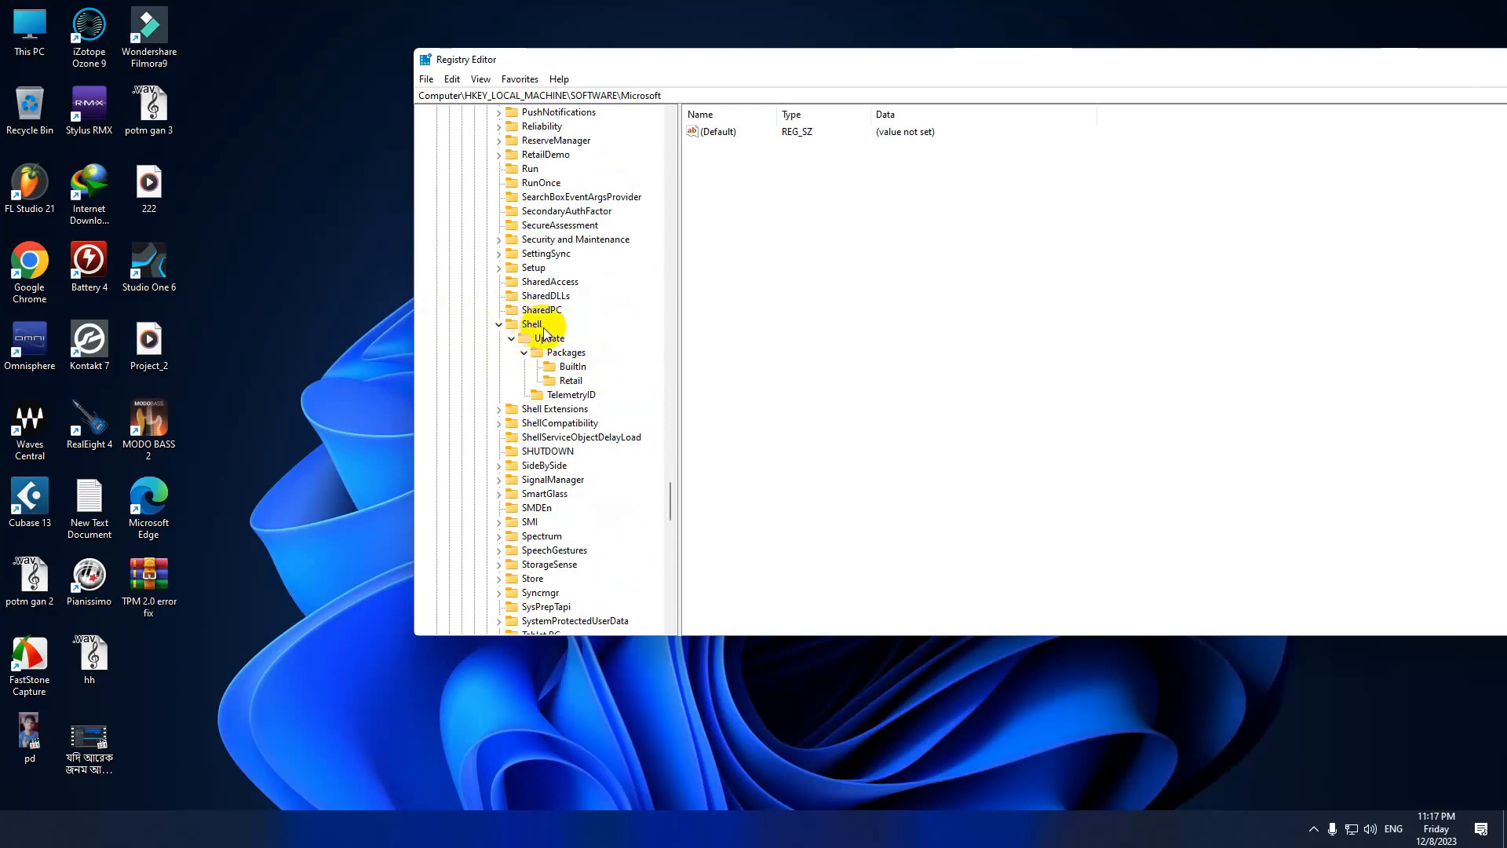
double_click(541, 339)
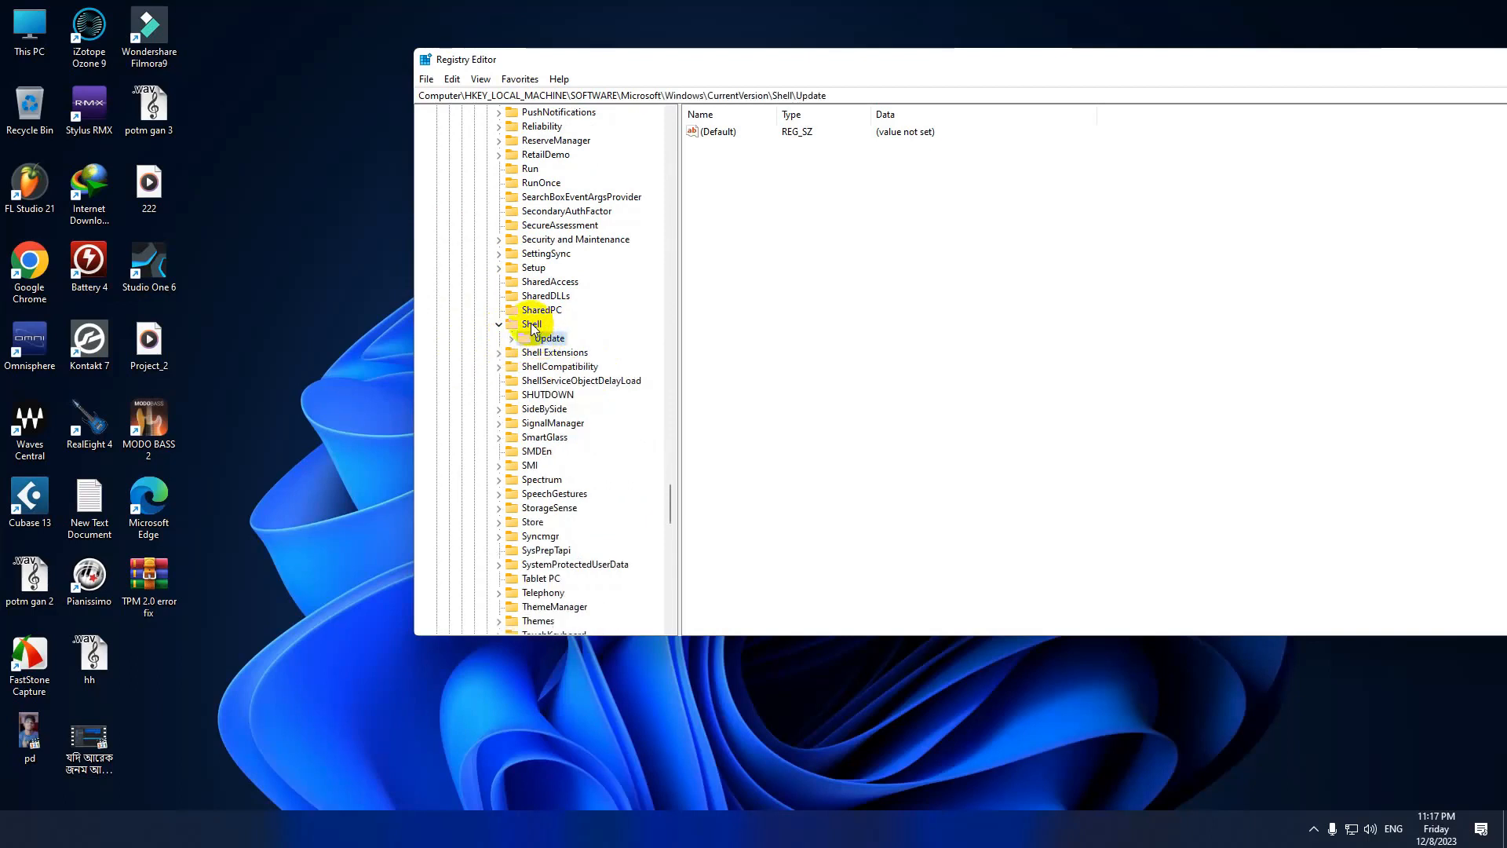
click(532, 325)
click(499, 324)
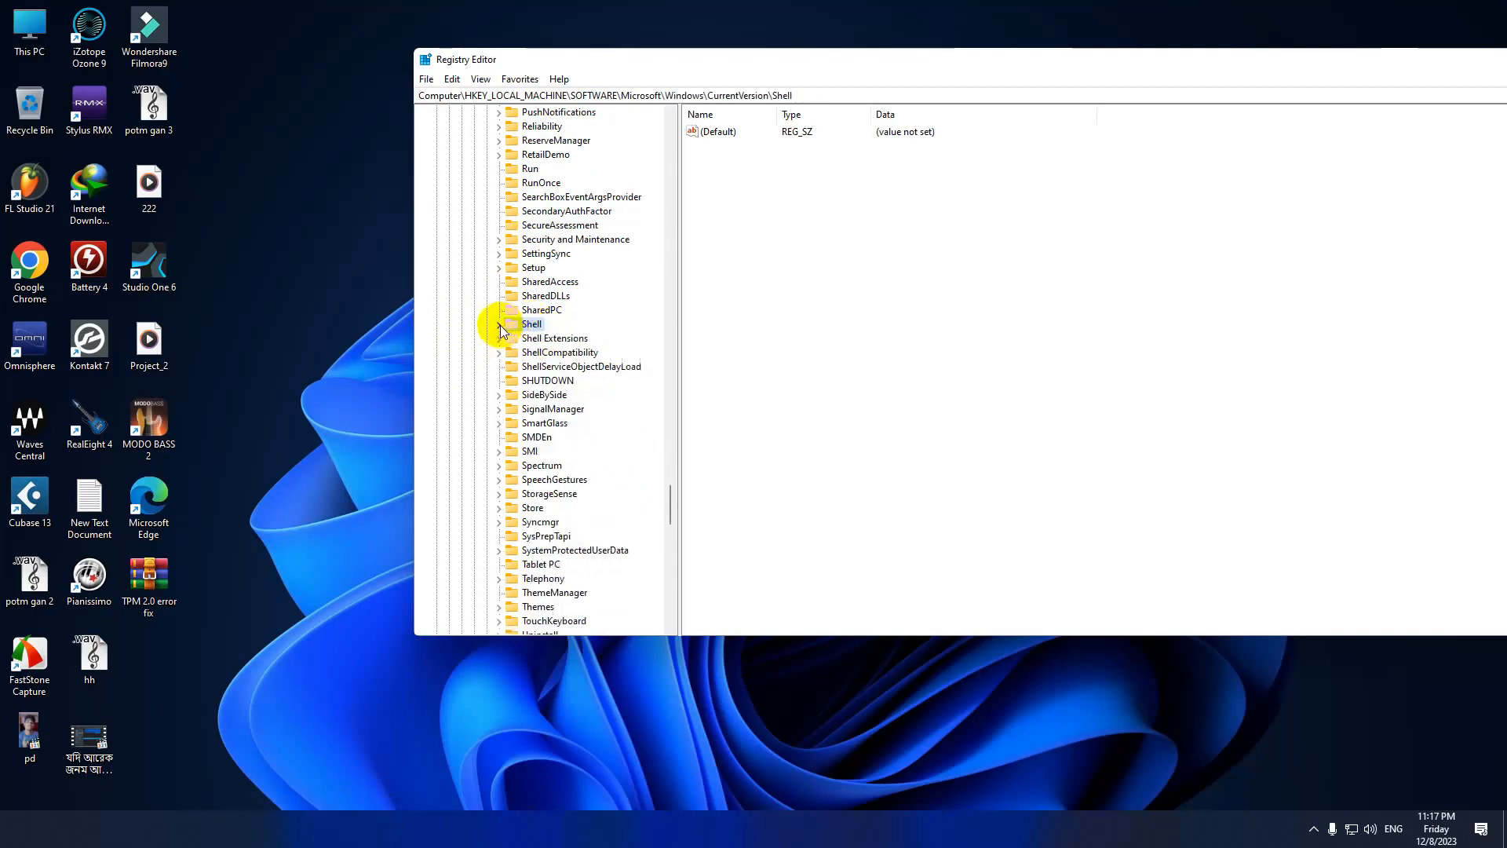
Expand the Shell key and its Update subkey, and select the expanded Packages key
double_click(525, 325)
click(546, 341)
double_click(547, 341)
click(562, 354)
double_click(564, 355)
double_click(566, 355)
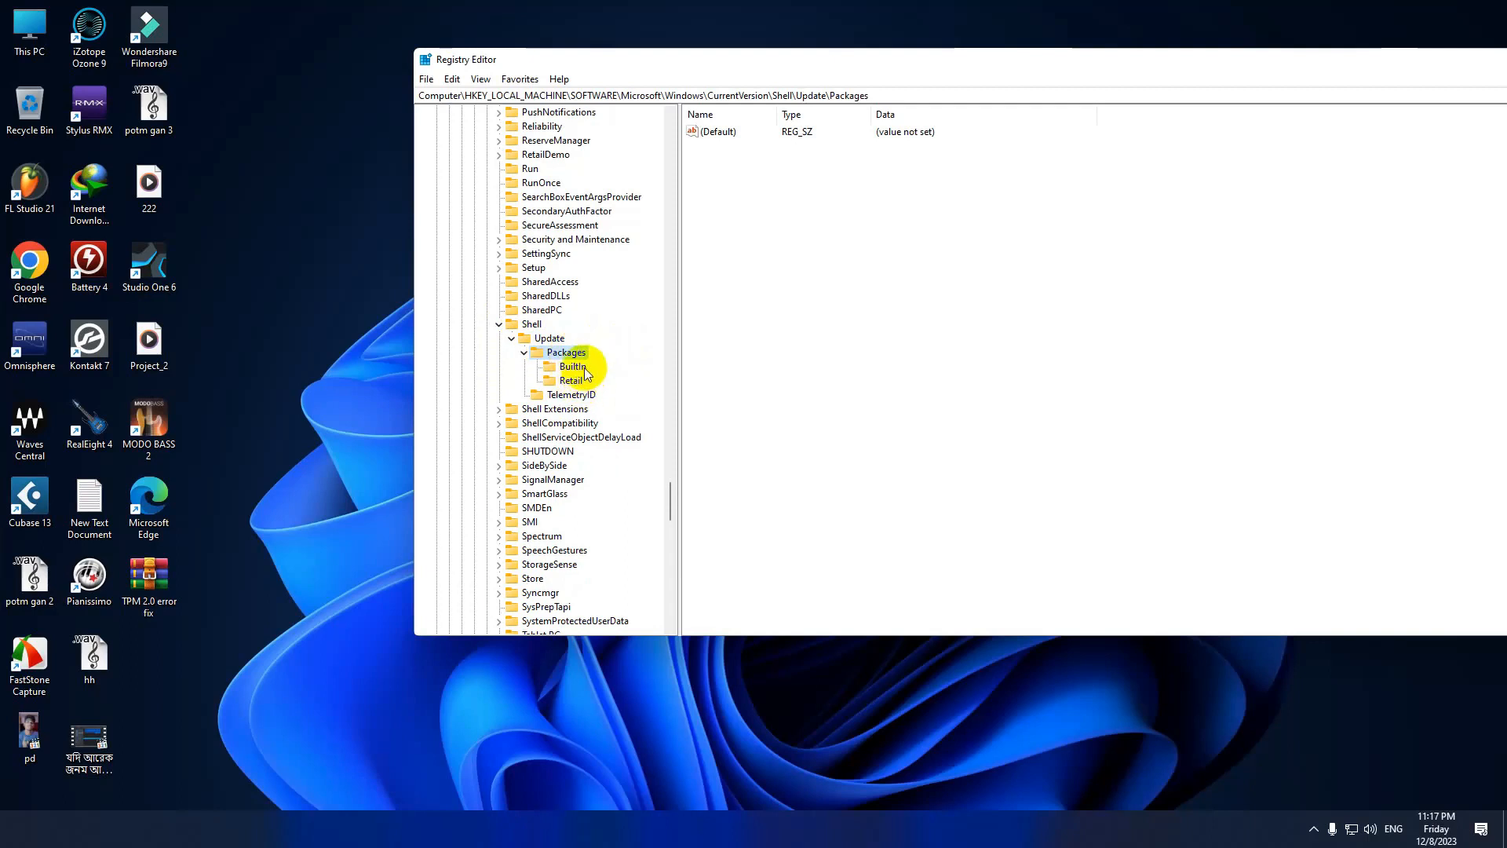
Create a DWORD (32-bit) value in the Packages key and name it UndockingDisabled using the copied text
click(796, 197)
right_click(796, 195)
mouse_move(853, 209)
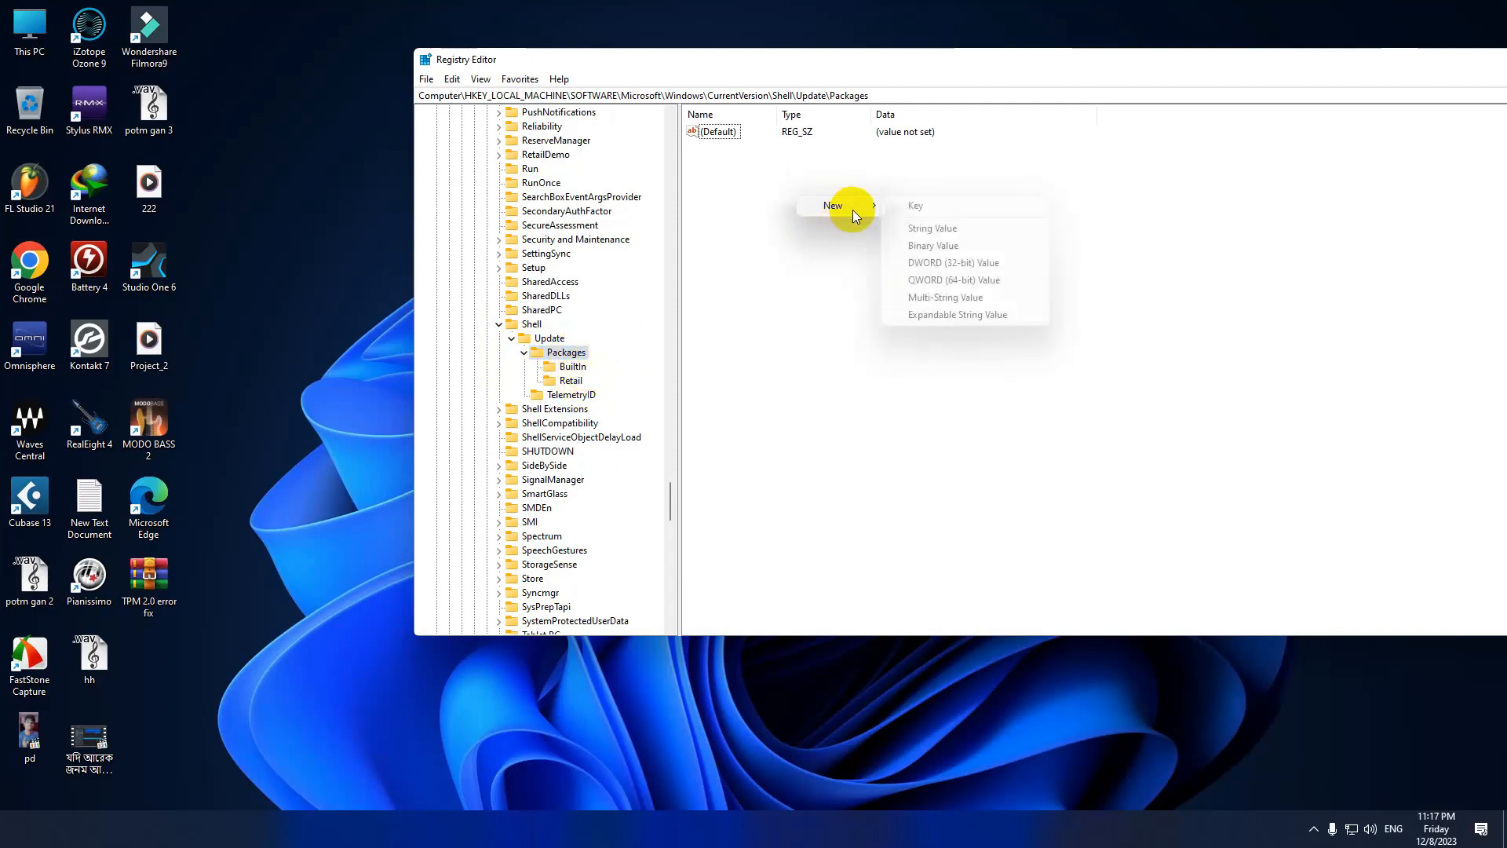
click(977, 264)
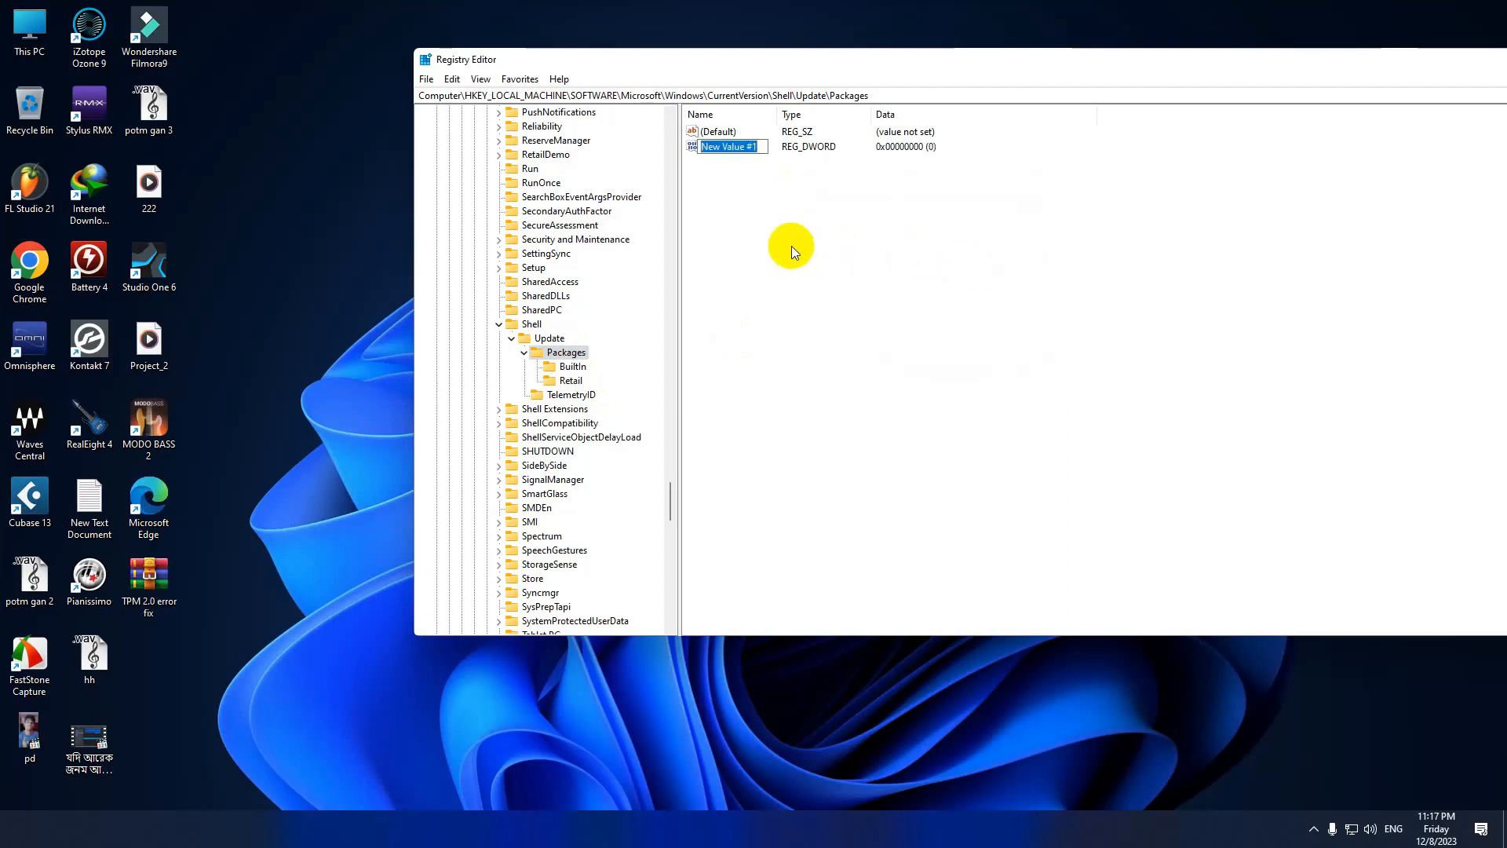
right_click(754, 147)
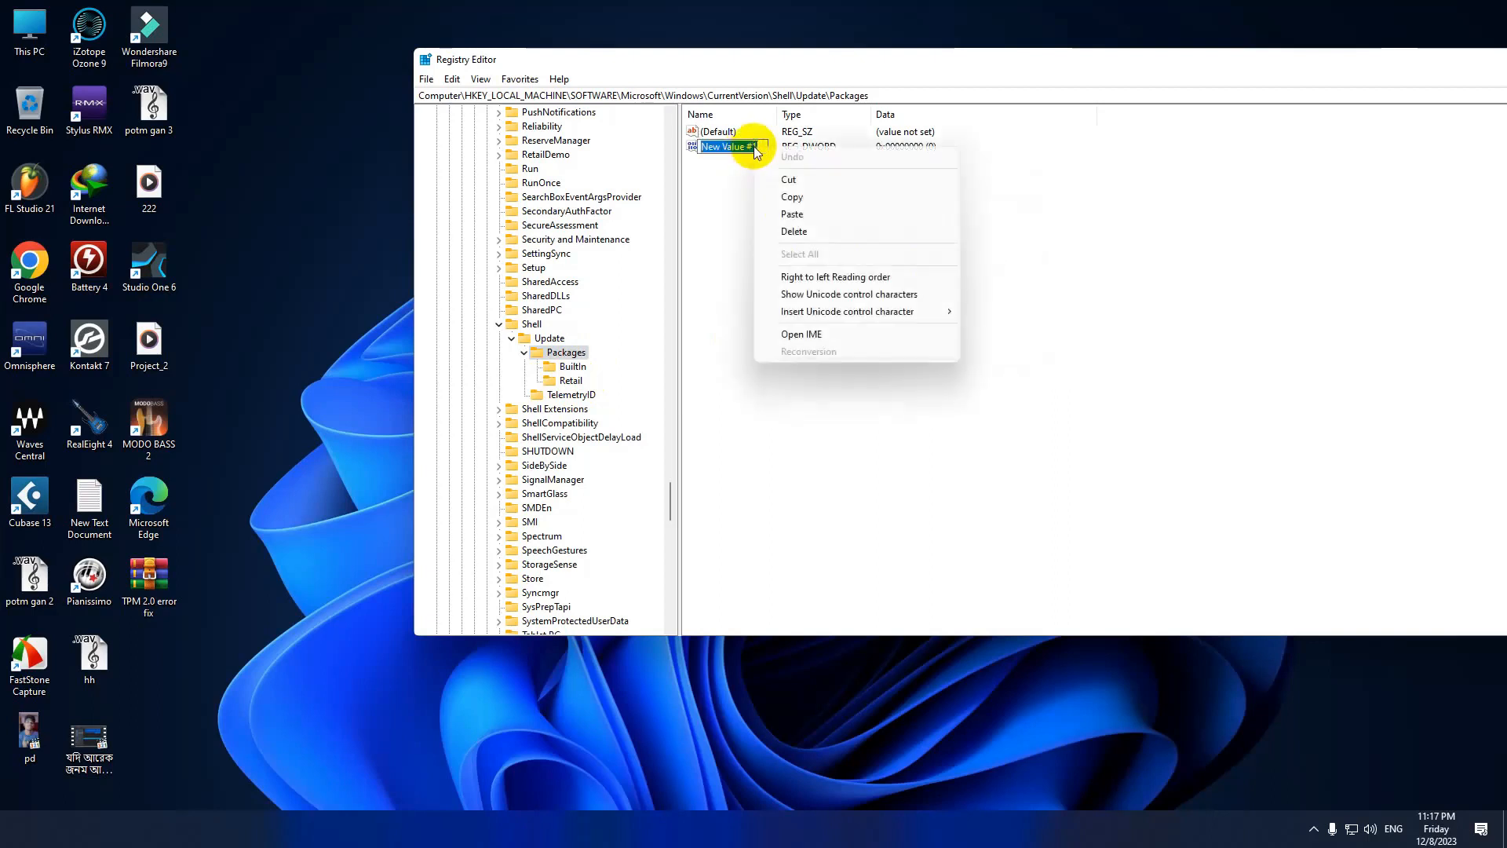
click(793, 214)
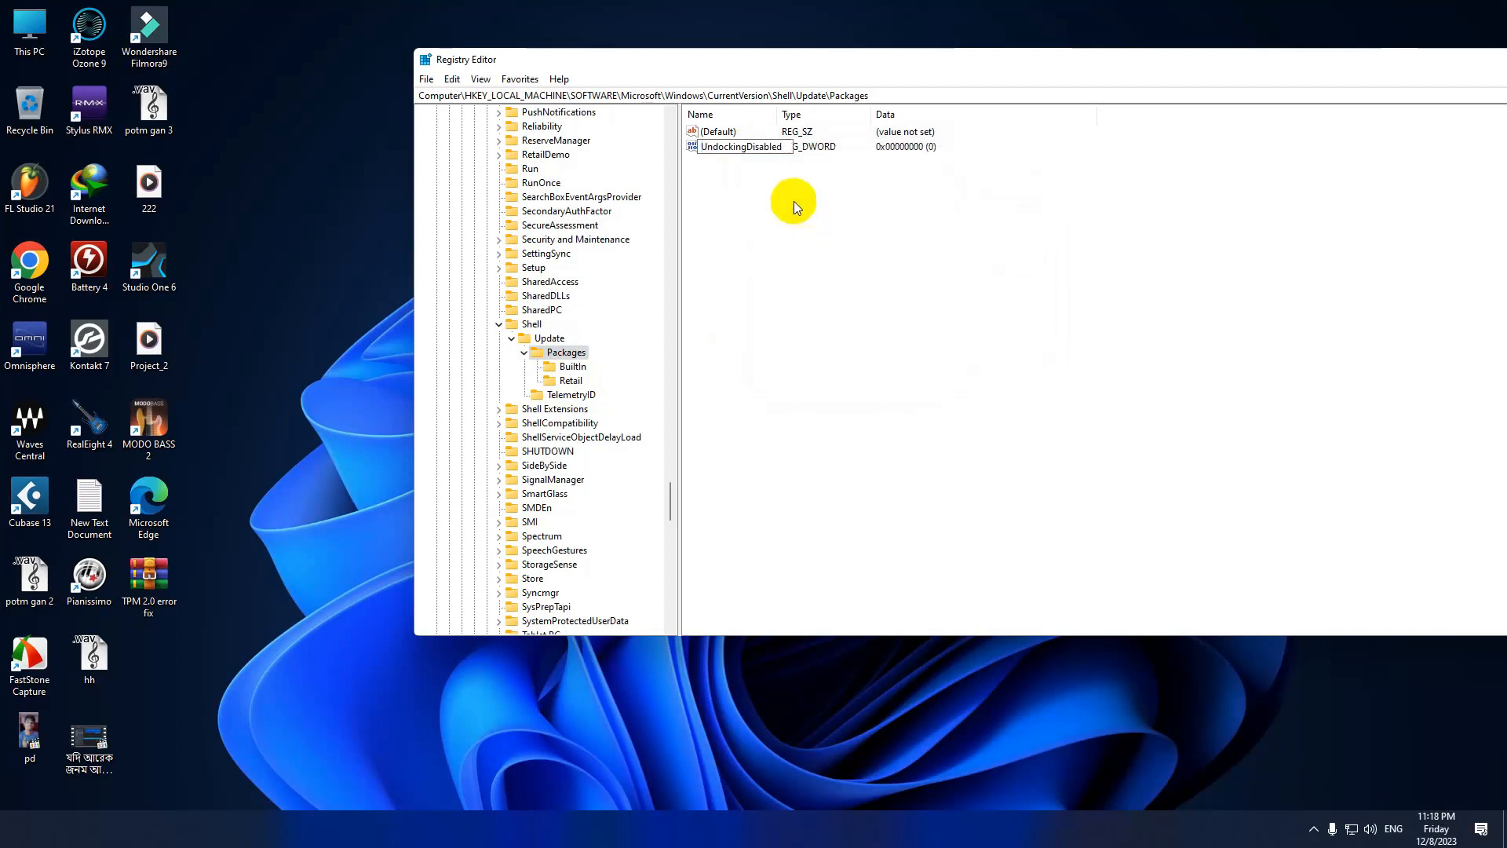
key(Return)
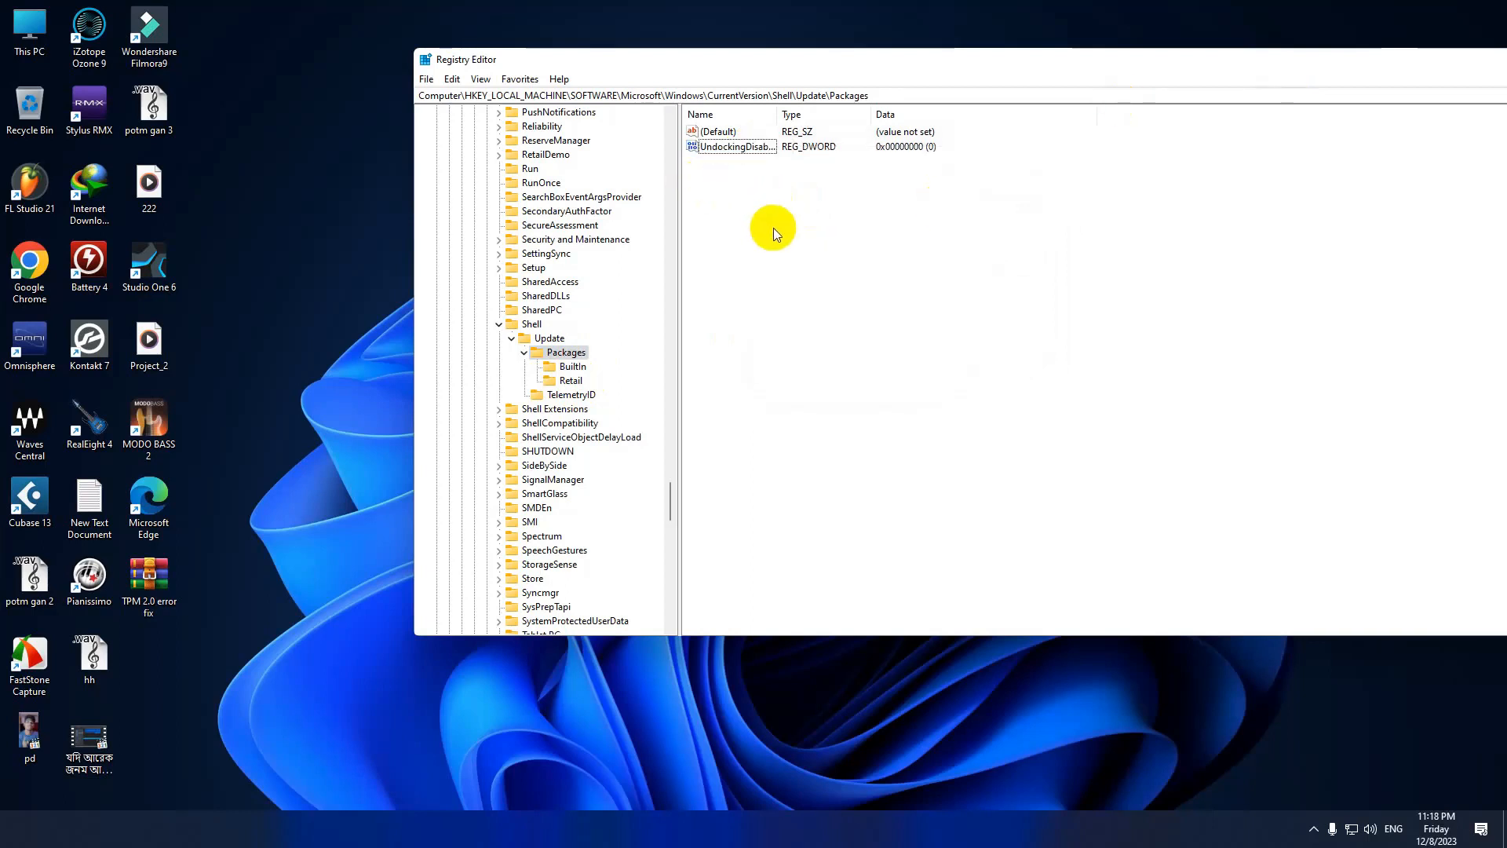
Set the value data of the UndockingDisabled entry to 1
right_click(738, 153)
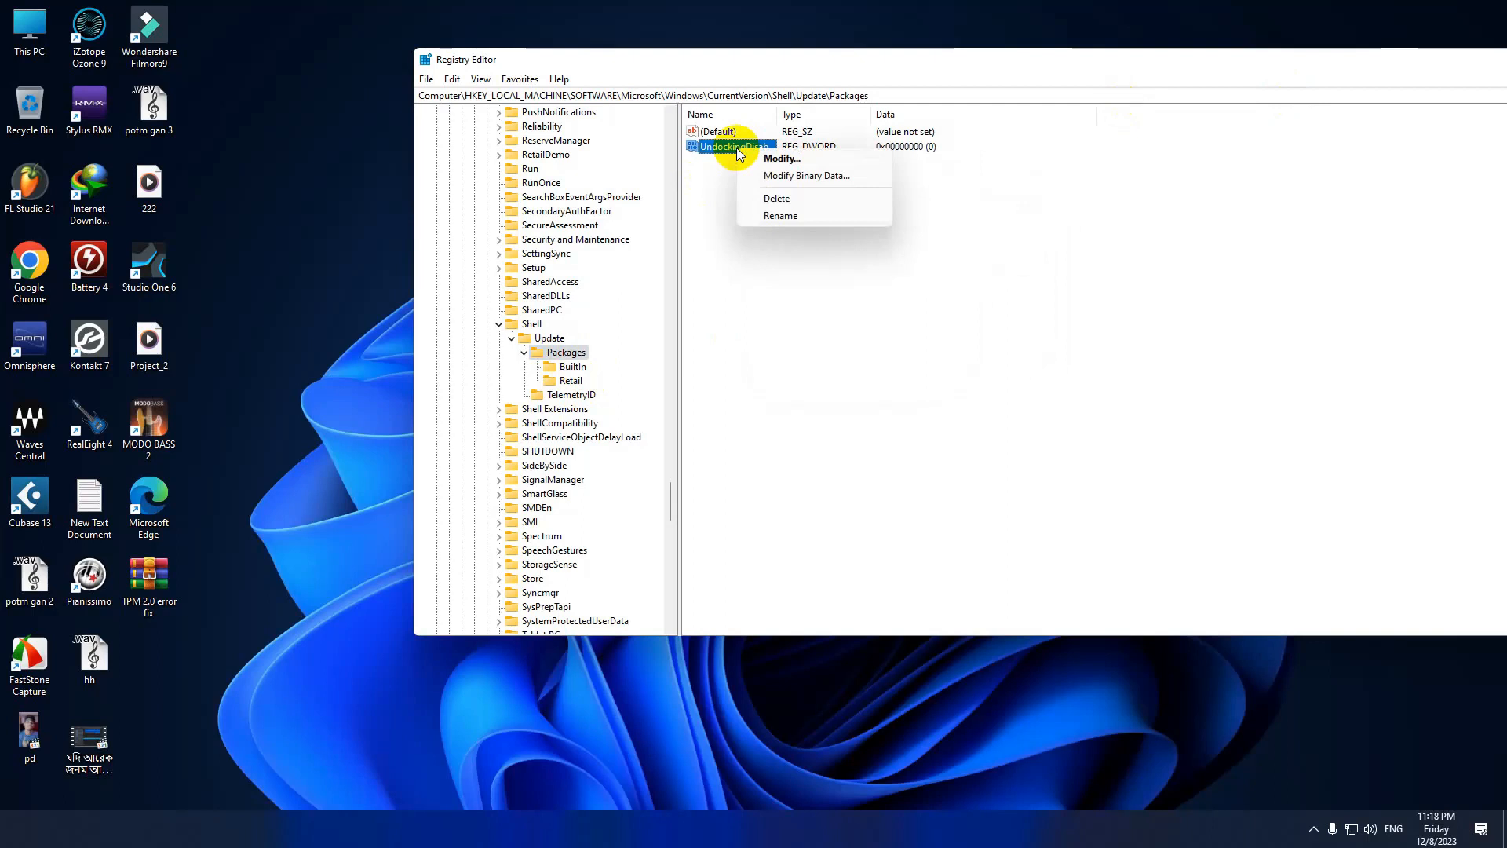
click(795, 161)
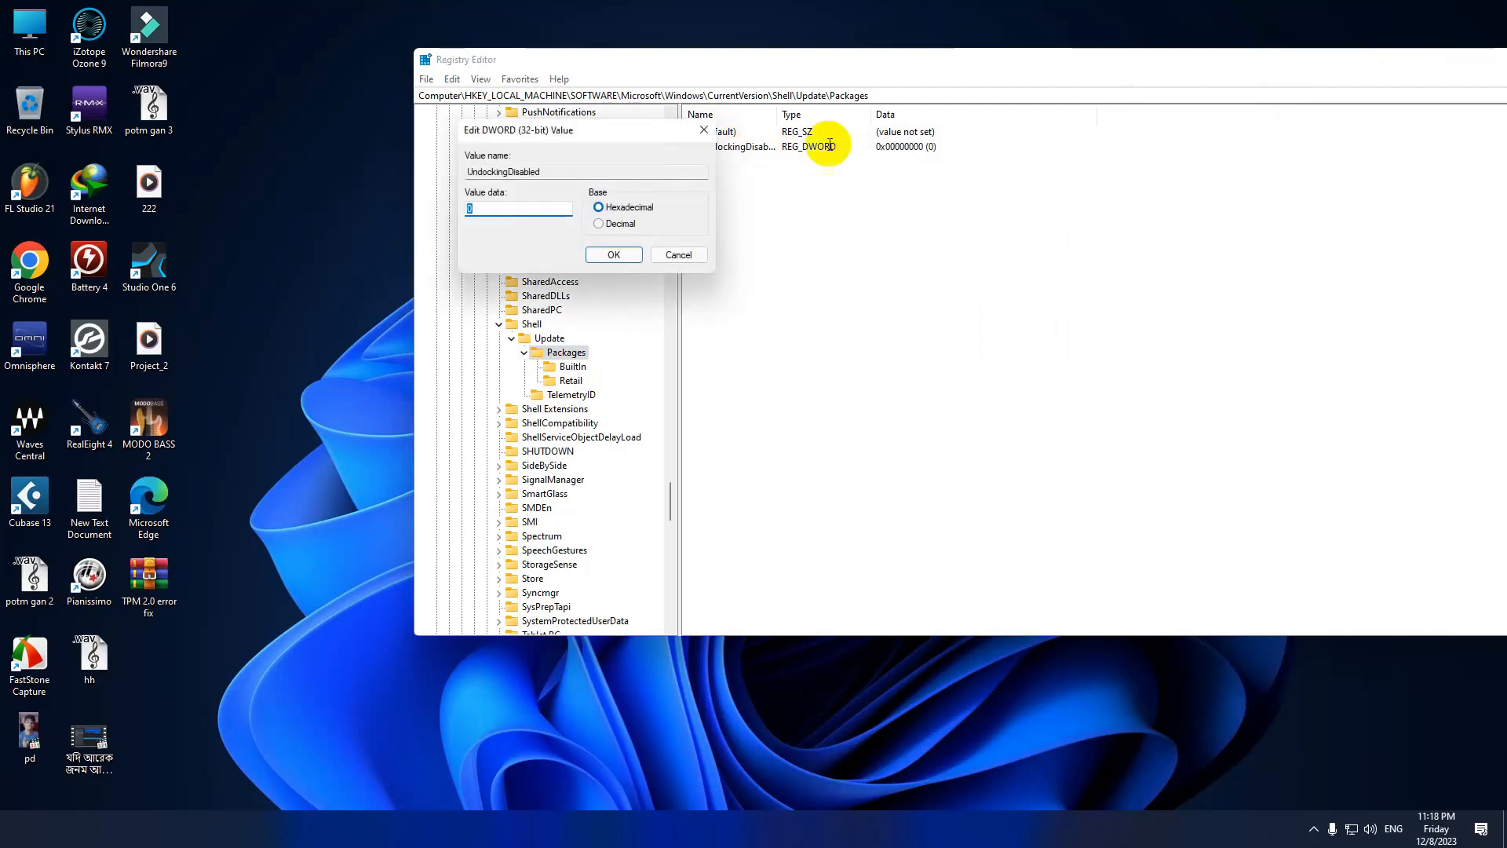
double_click(496, 212)
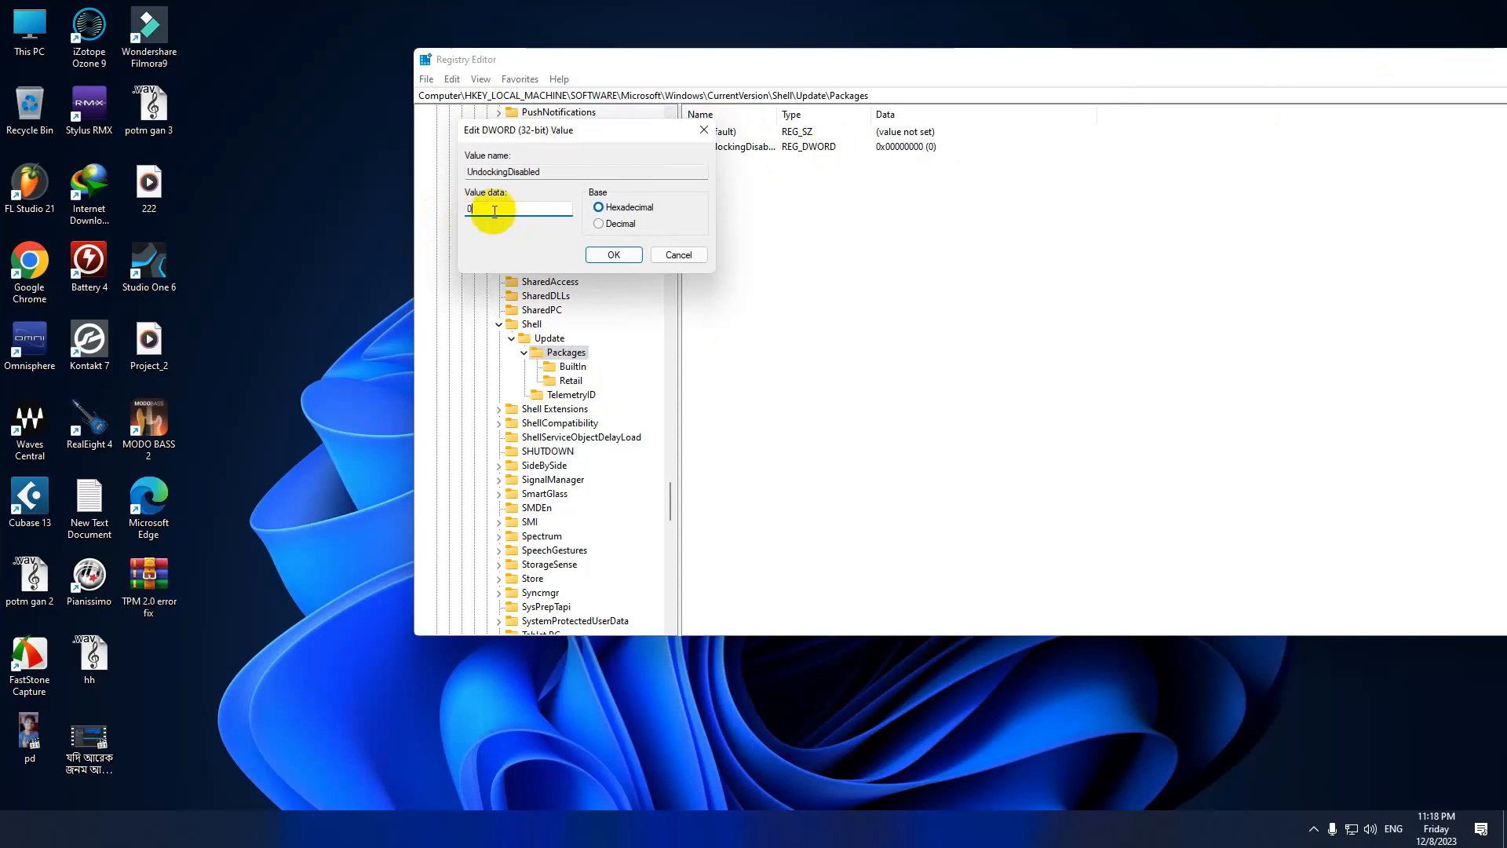
drag(492, 211, 436, 210)
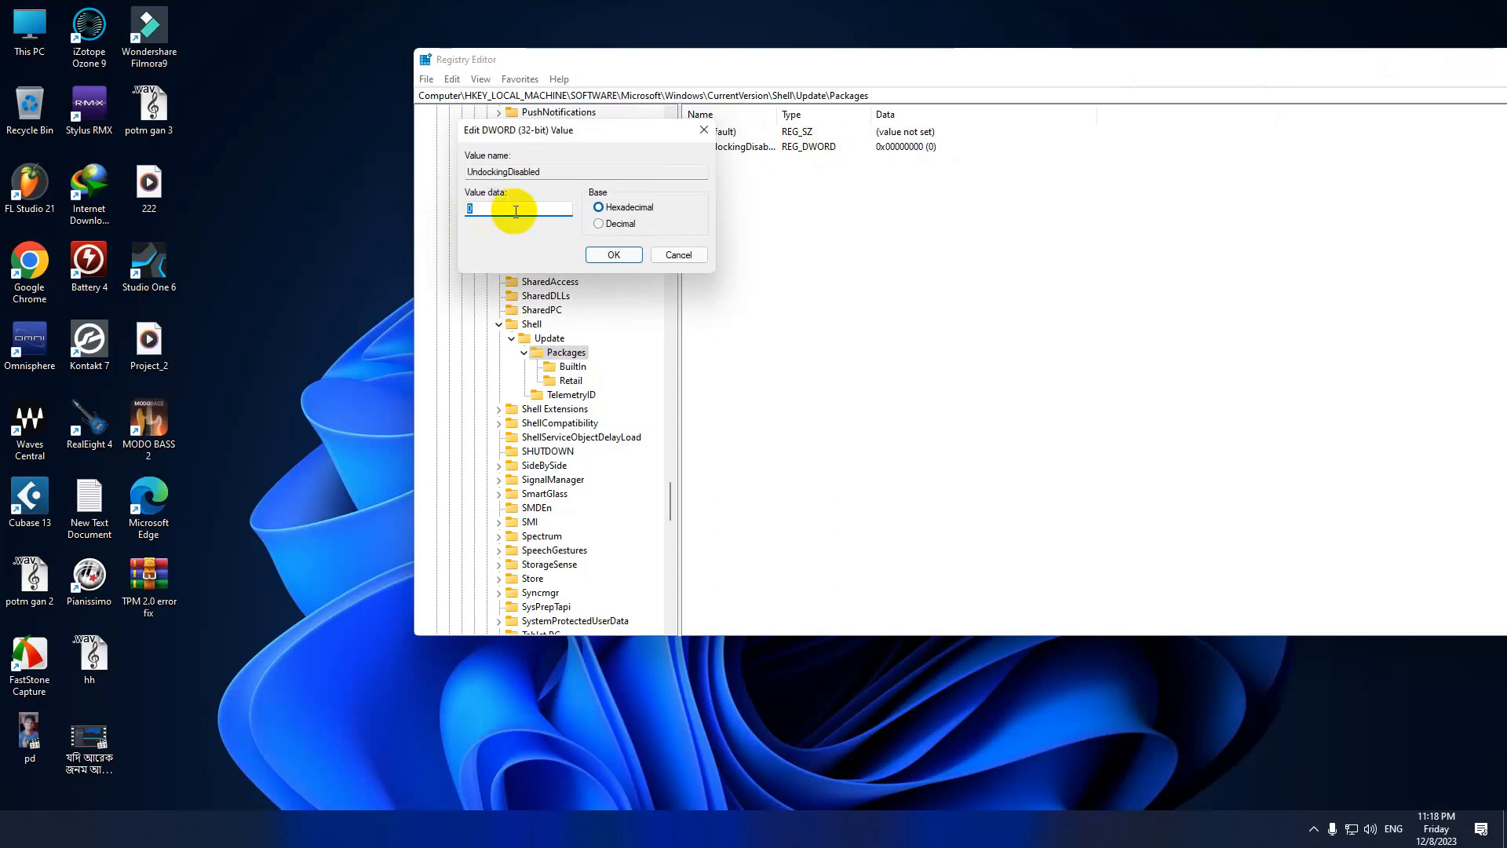
click(613, 255)
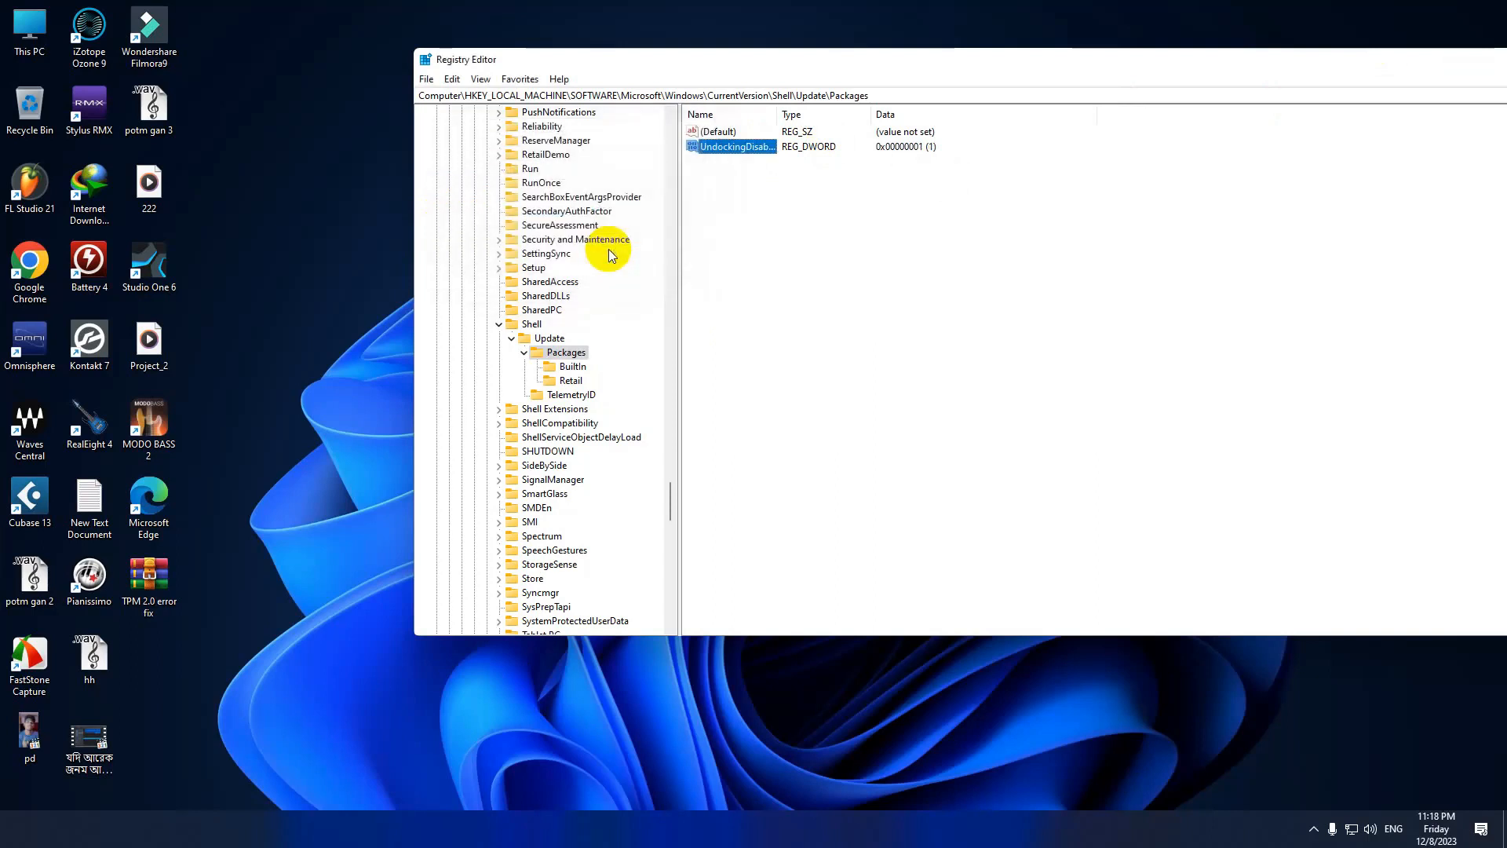
click(788, 205)
right_click(784, 199)
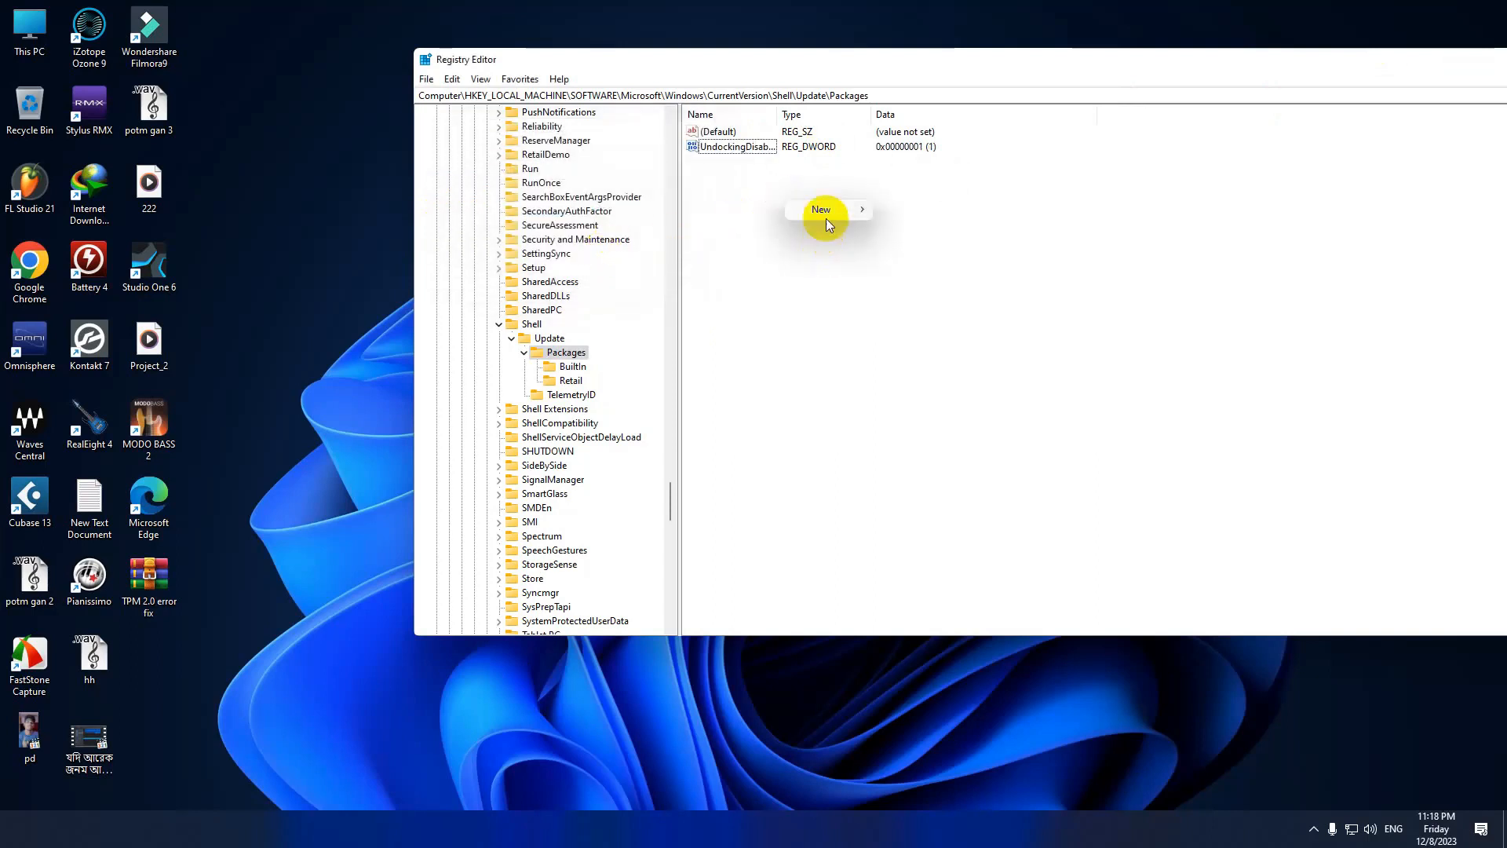
click(832, 263)
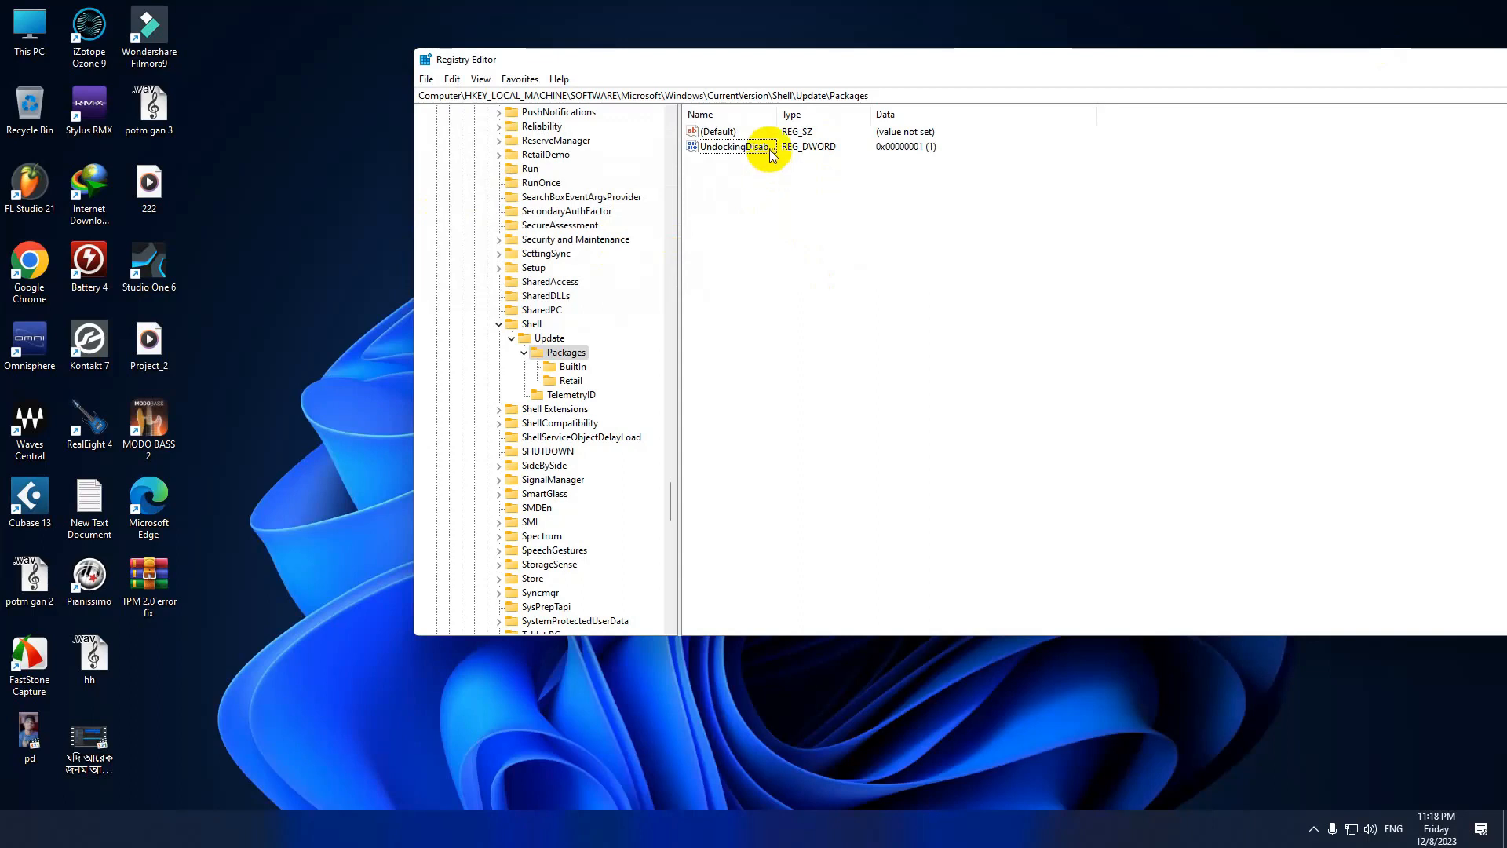
double_click(765, 148)
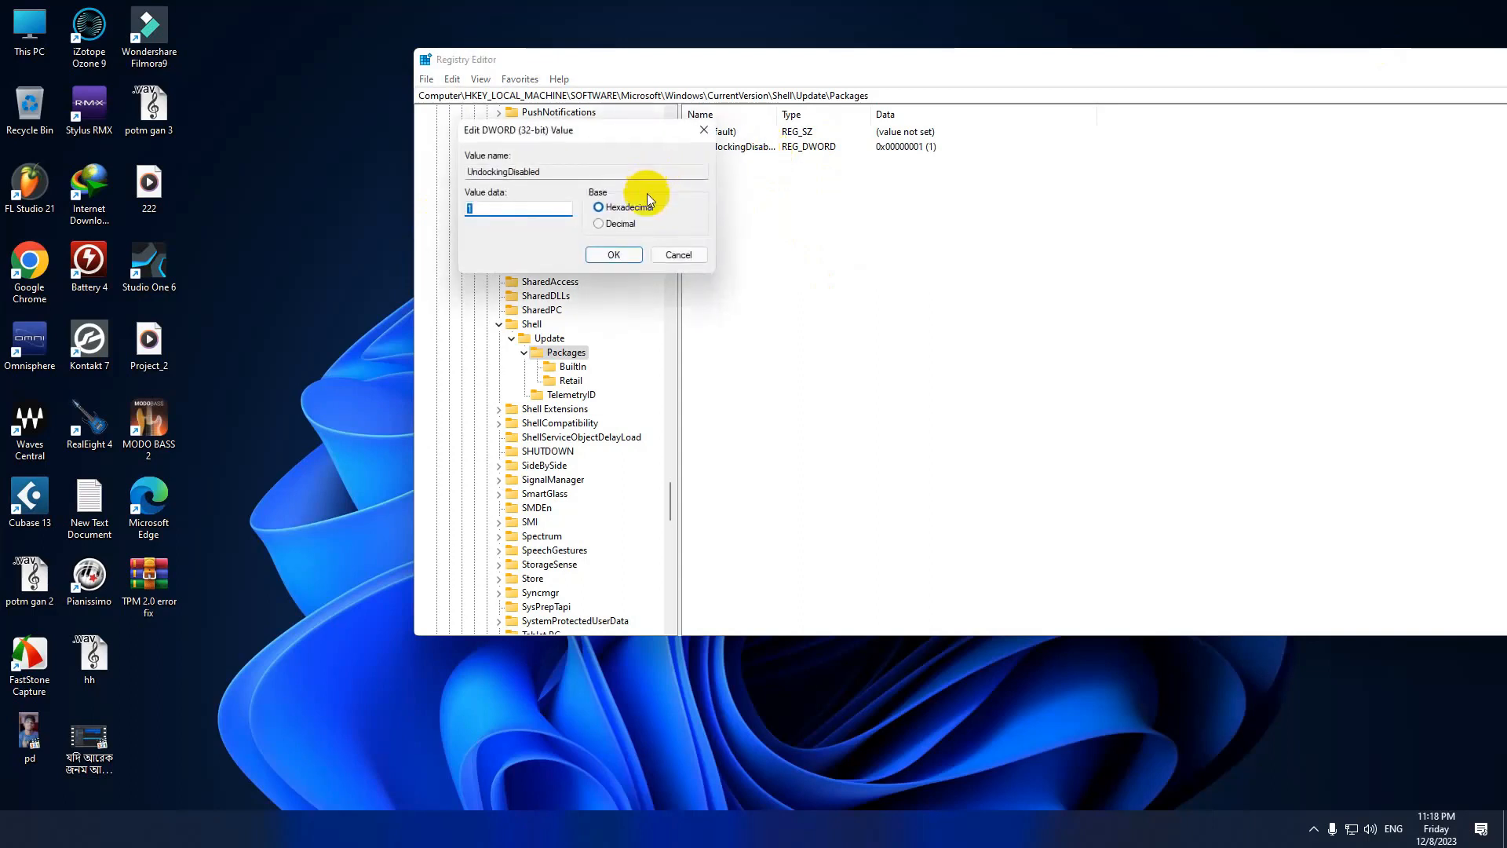
click(698, 132)
Try to rename the UndockingDisabled entry as ((UndockingDisabled))
right_click(753, 150)
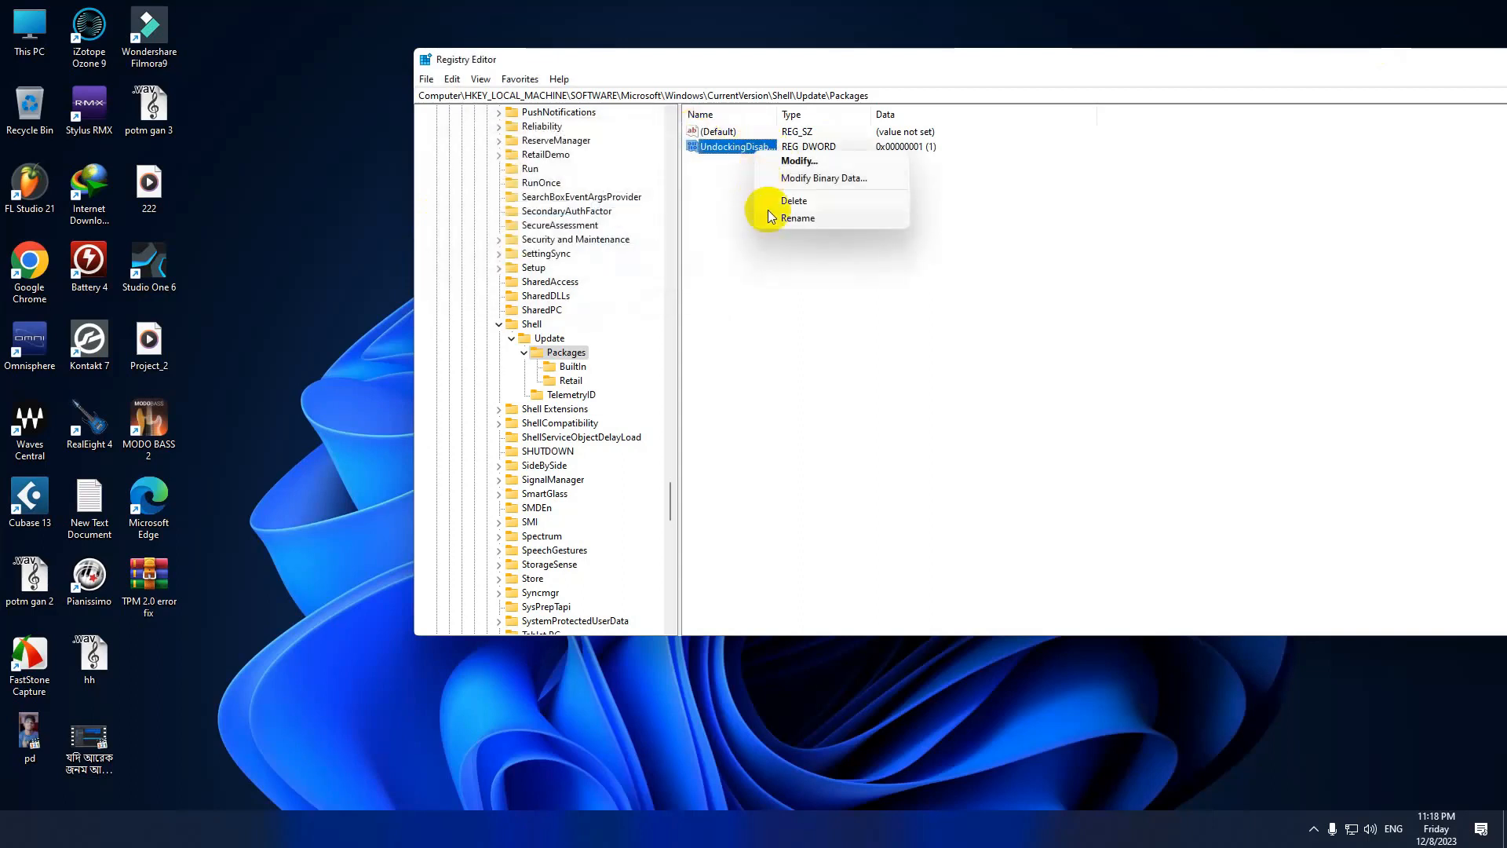
click(802, 219)
click(788, 149)
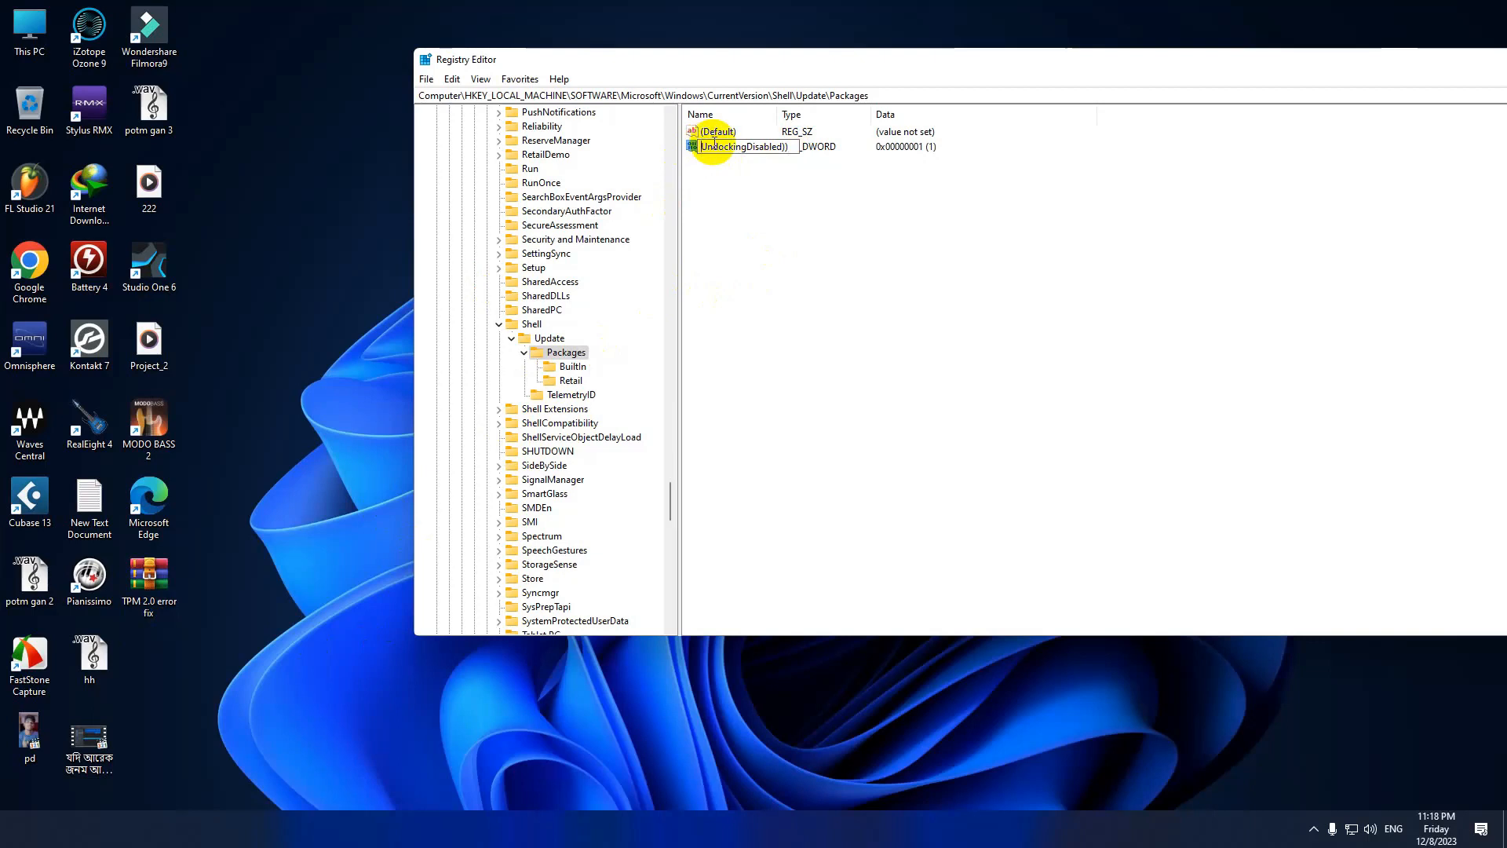
text((()
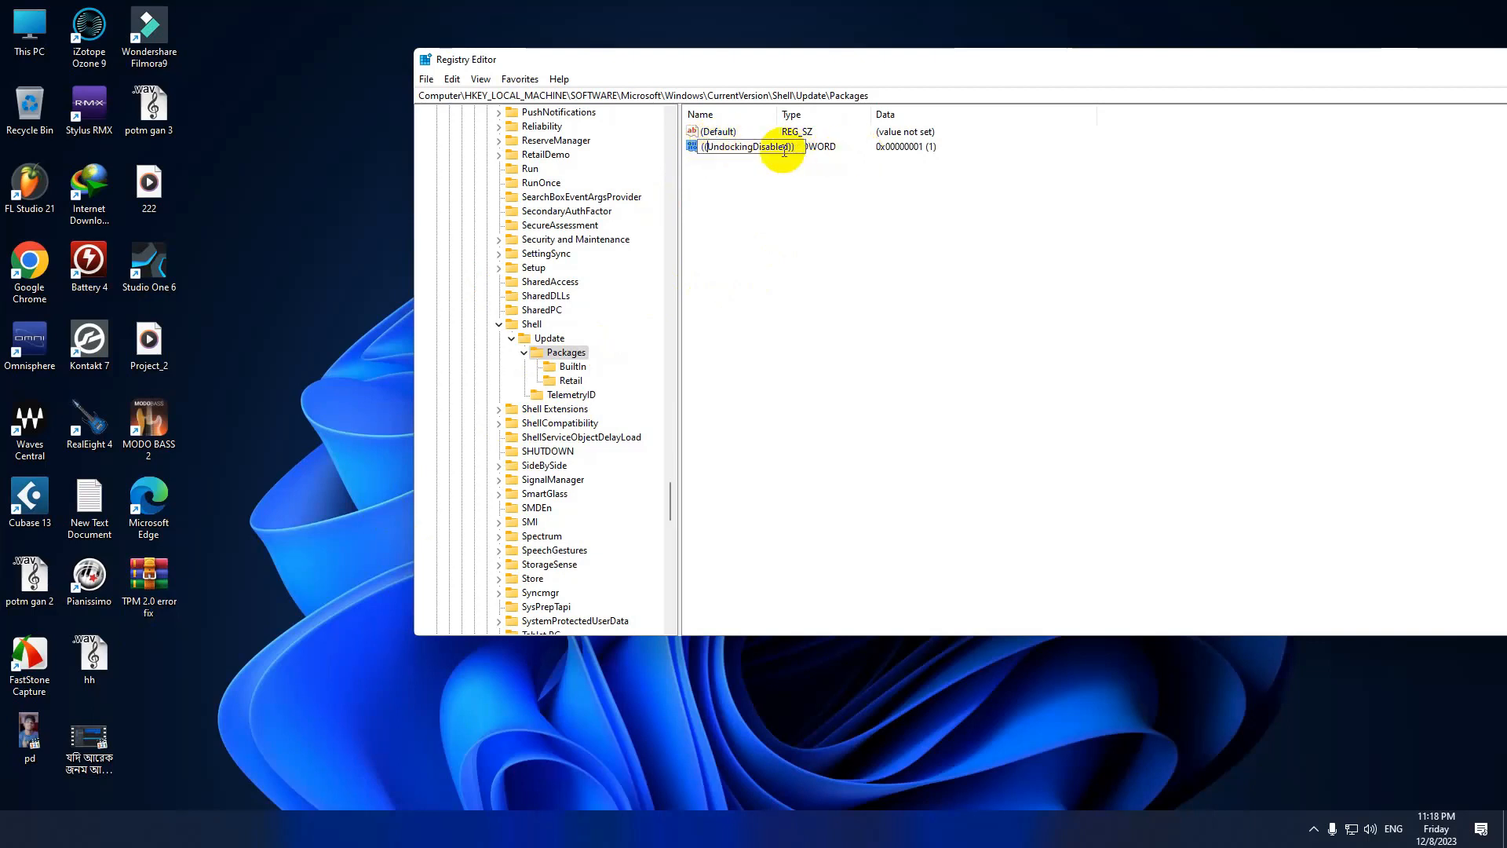
Remove the double parentheses from the entry's name so it reads UndockingDisabled, and end the renaming
drag(795, 148, 638, 158)
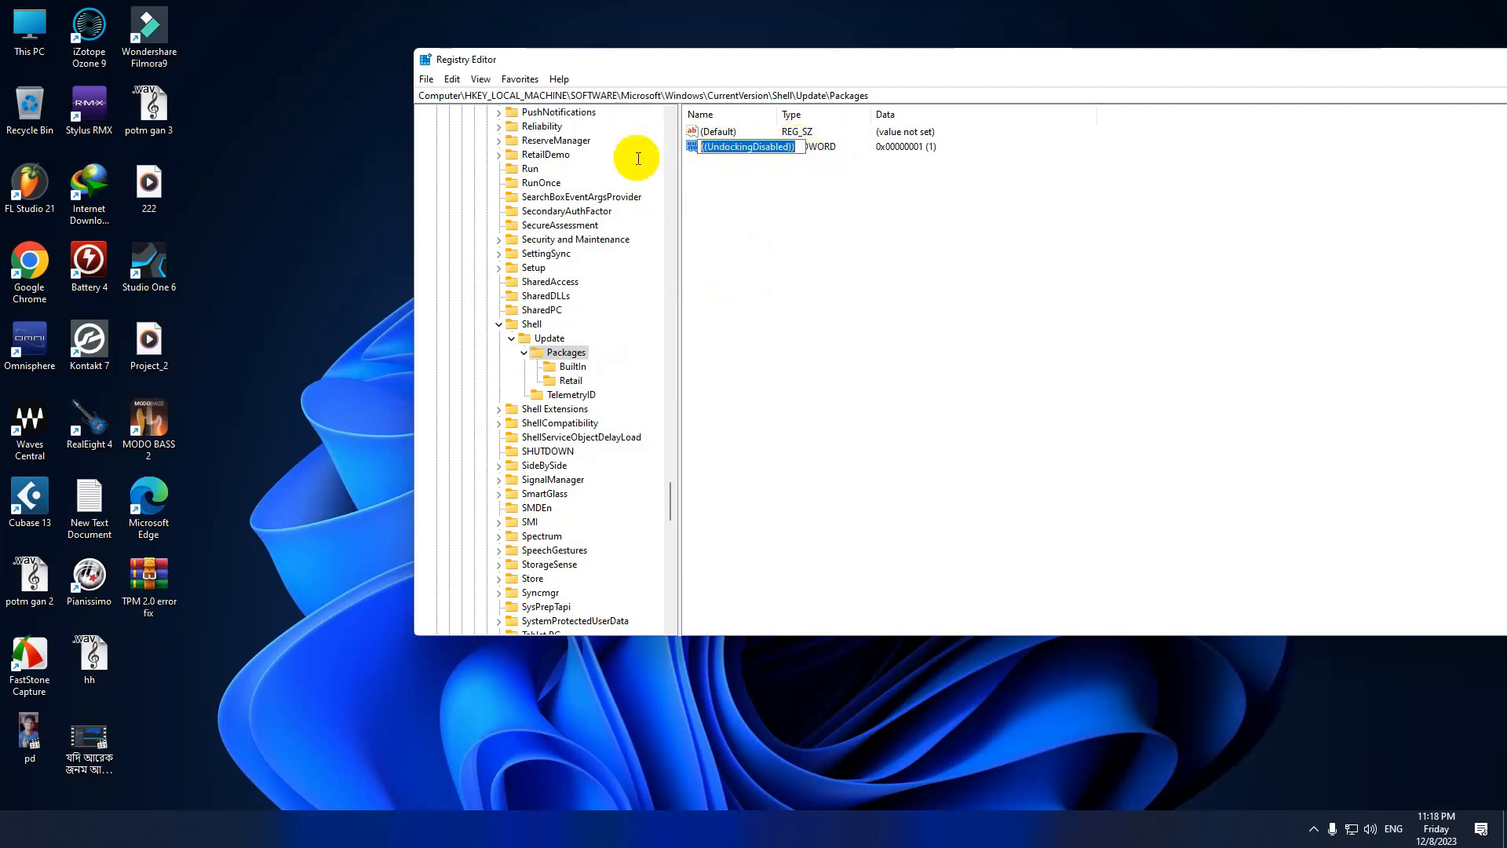
click(769, 149)
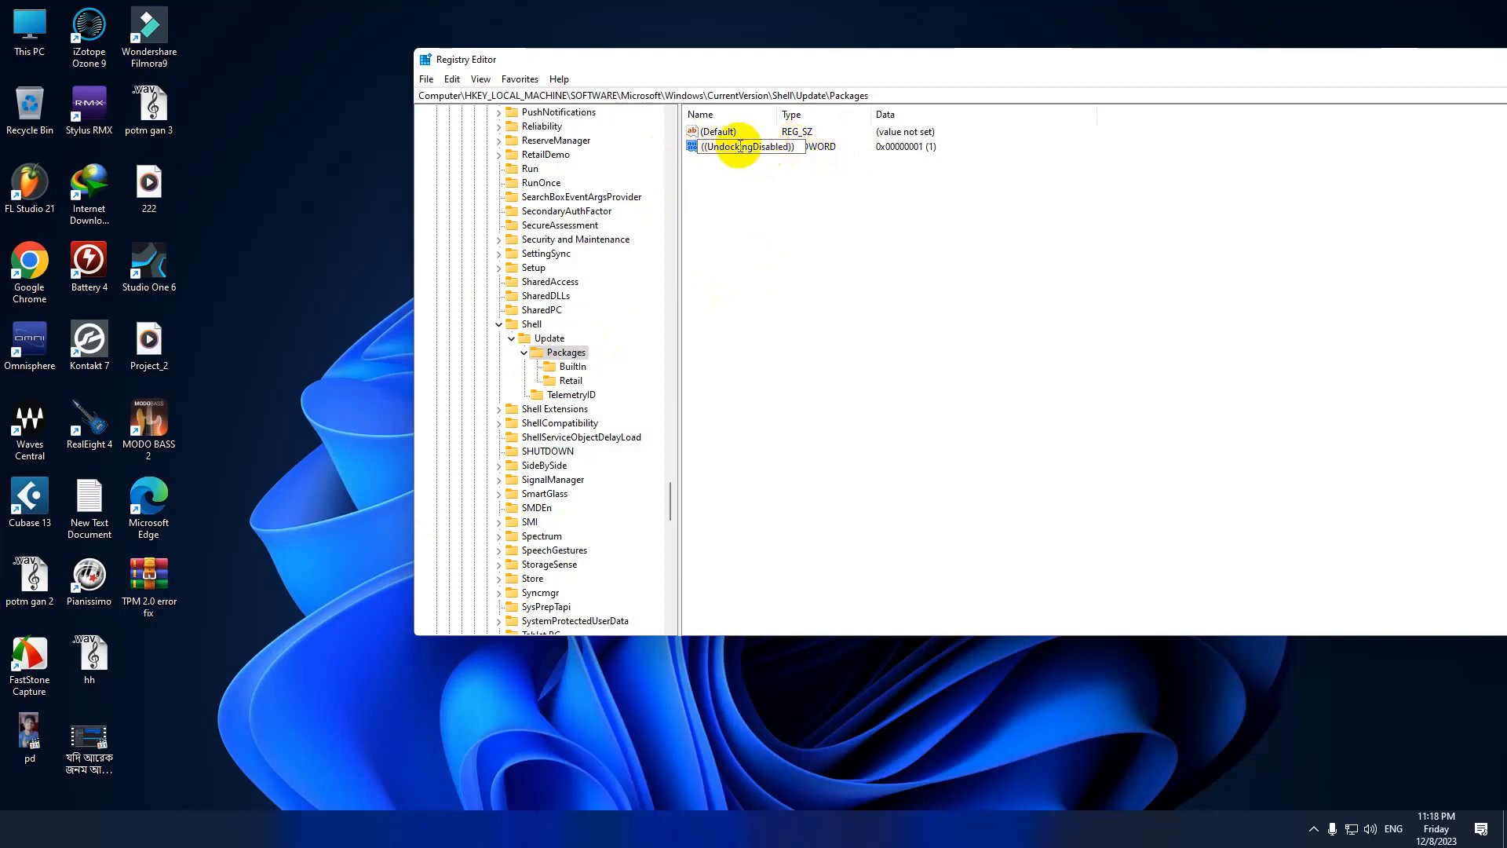
double_click(805, 149)
key(BackSpace)
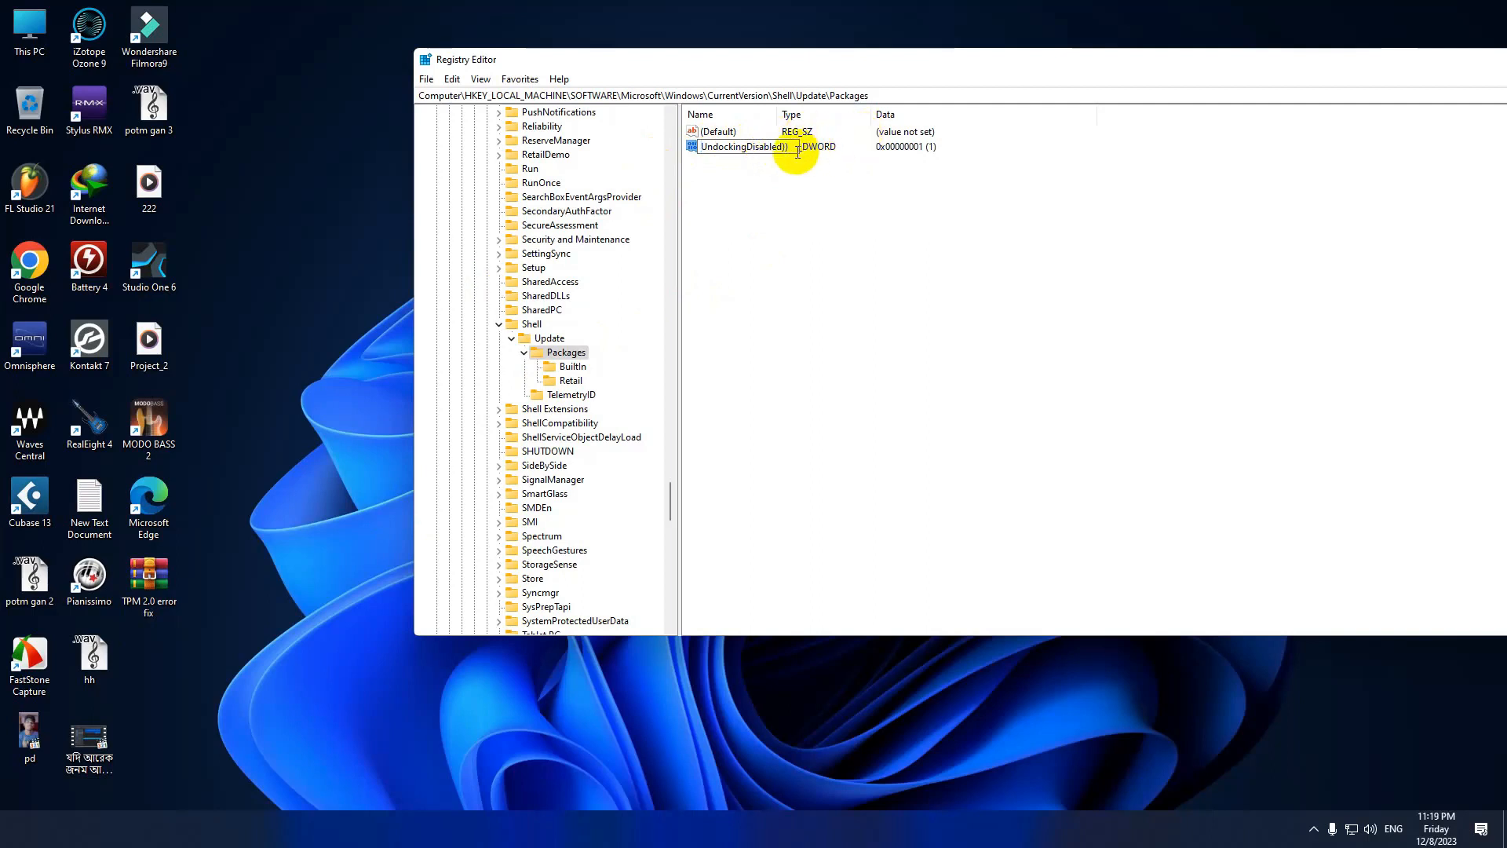
click(793, 148)
key(BackSpace)
key(BackSpace)
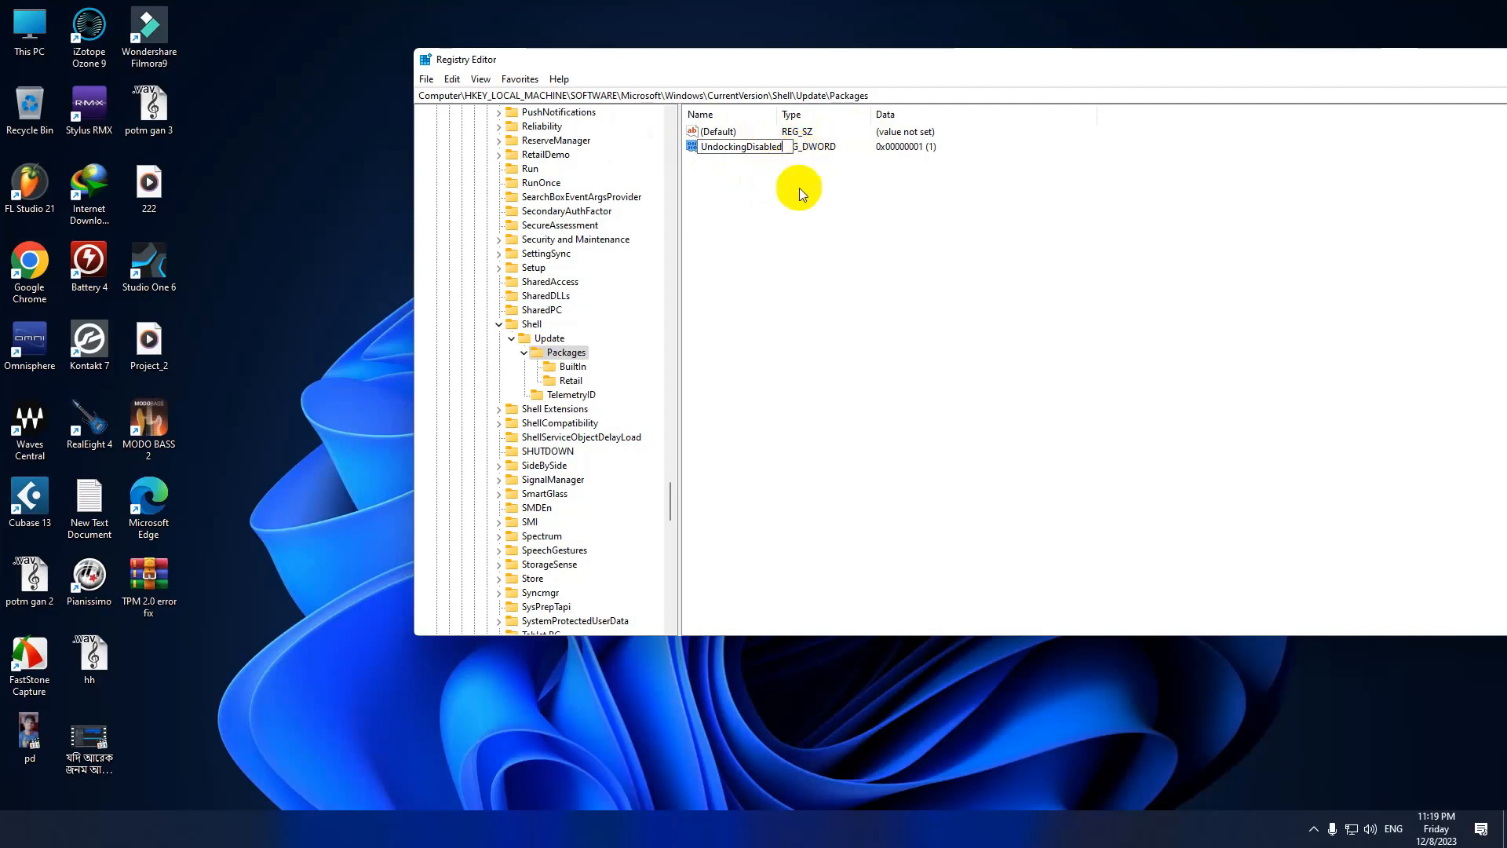
click(791, 195)
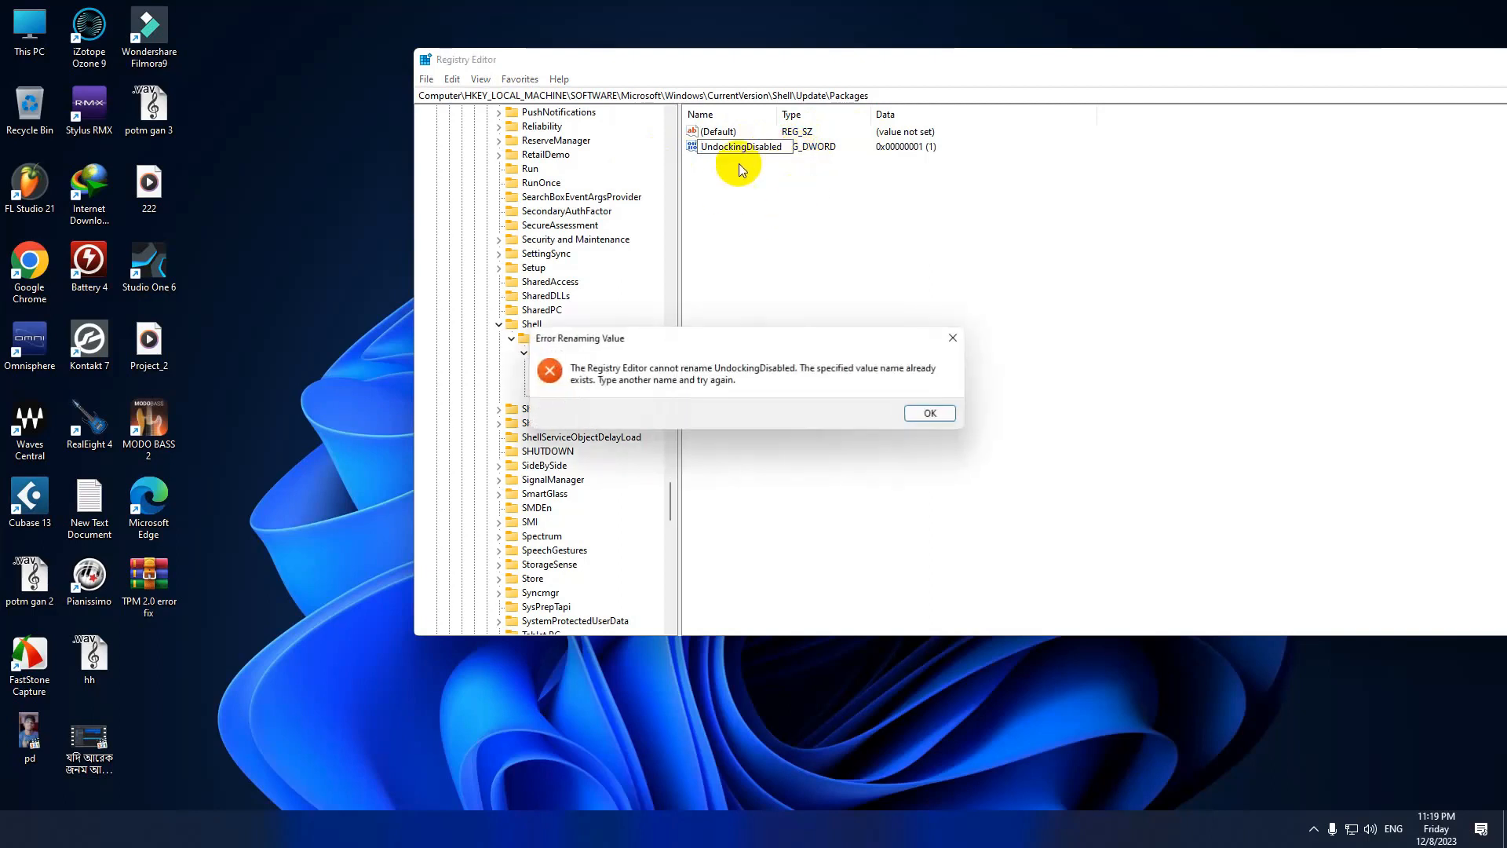
click(952, 338)
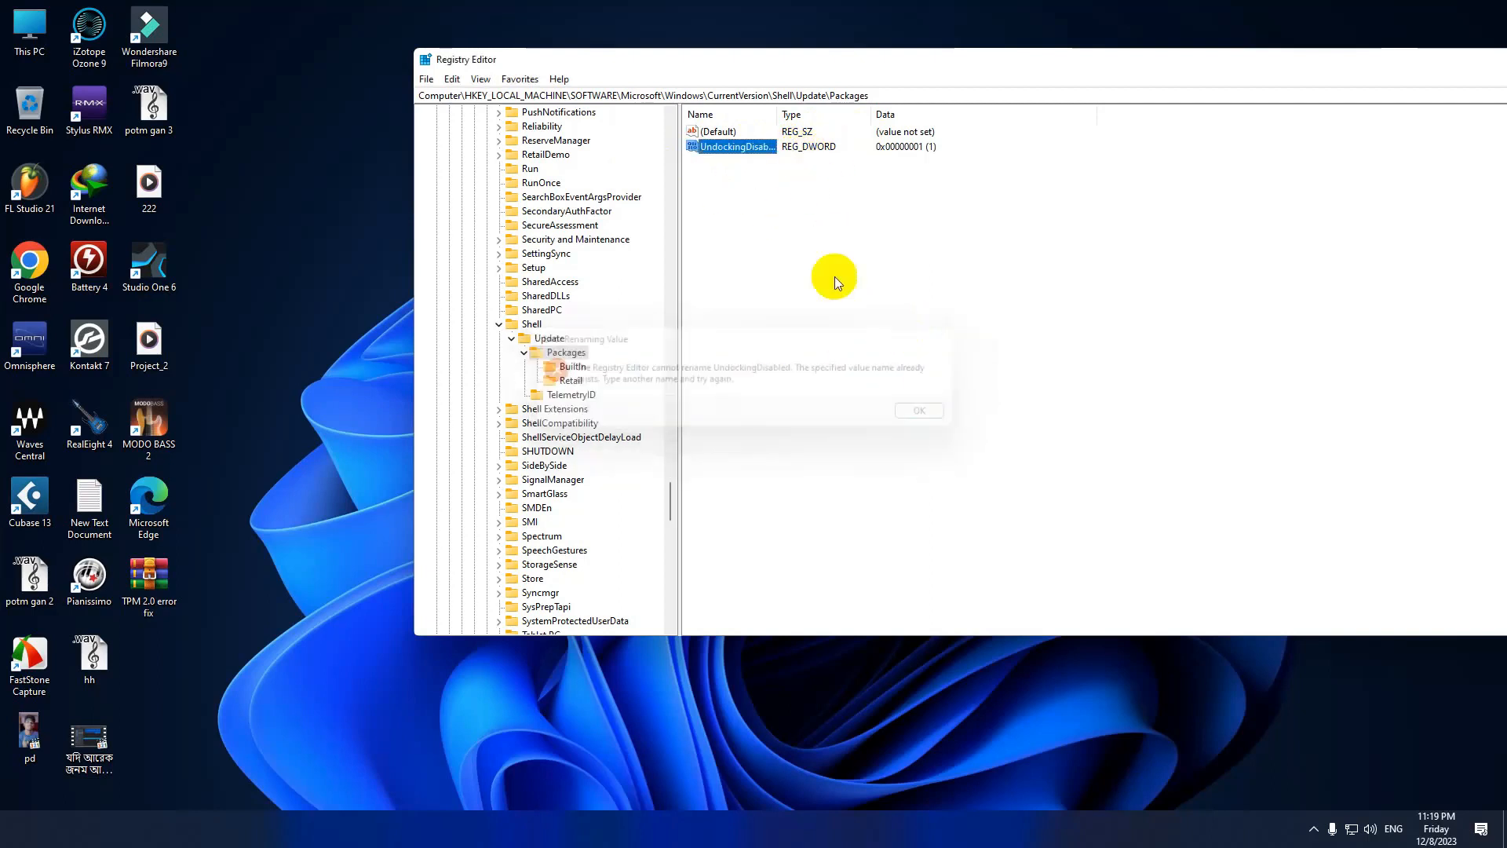
Review the value name and value data of the UndockingDisabled entry, leaving the edit dialog without saving
double_click(748, 150)
drag(584, 136, 882, 213)
click(970, 211)
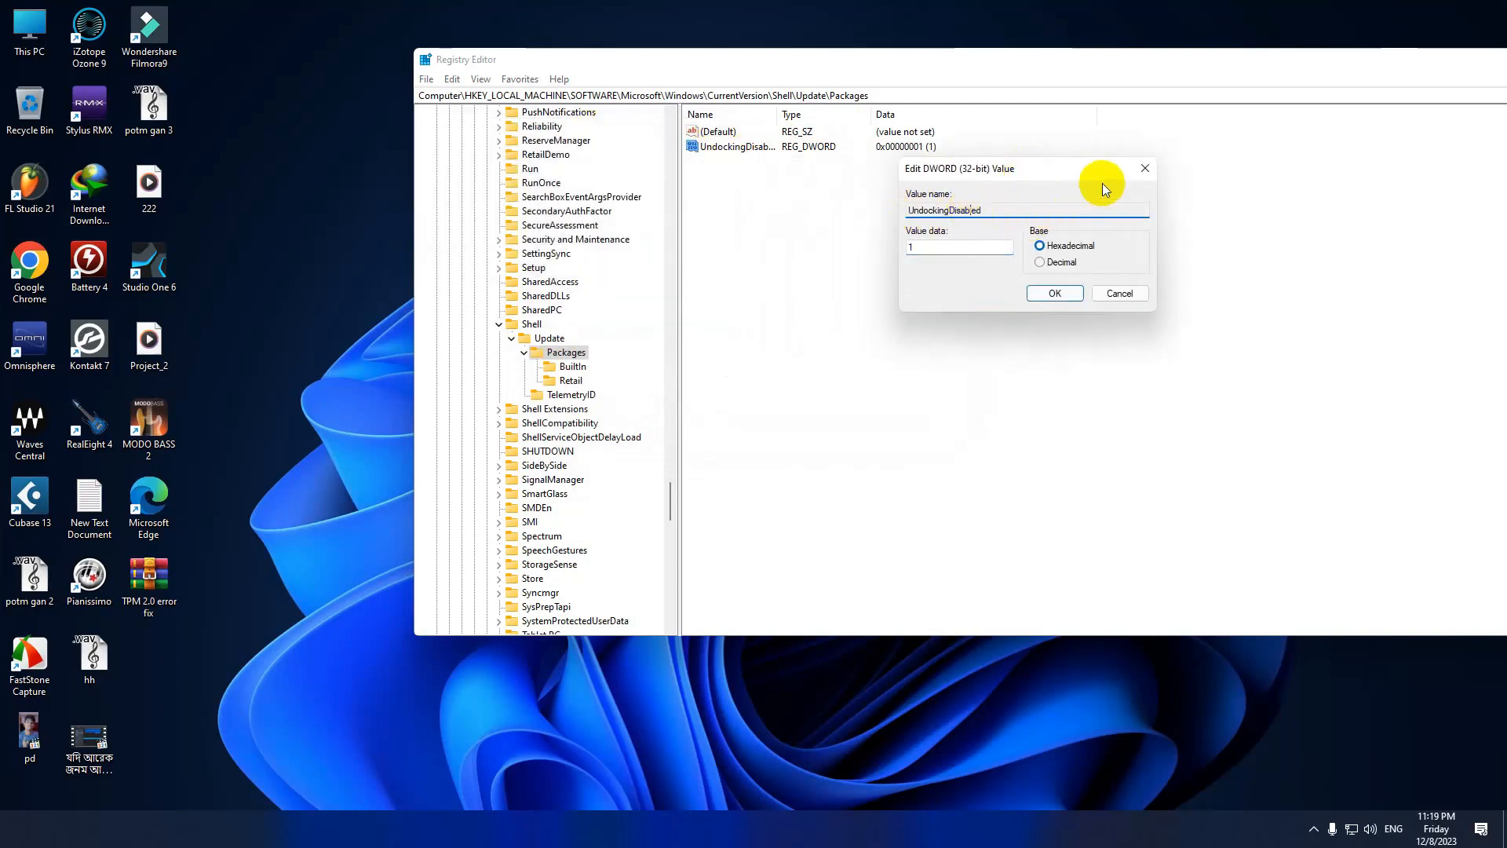
click(1143, 168)
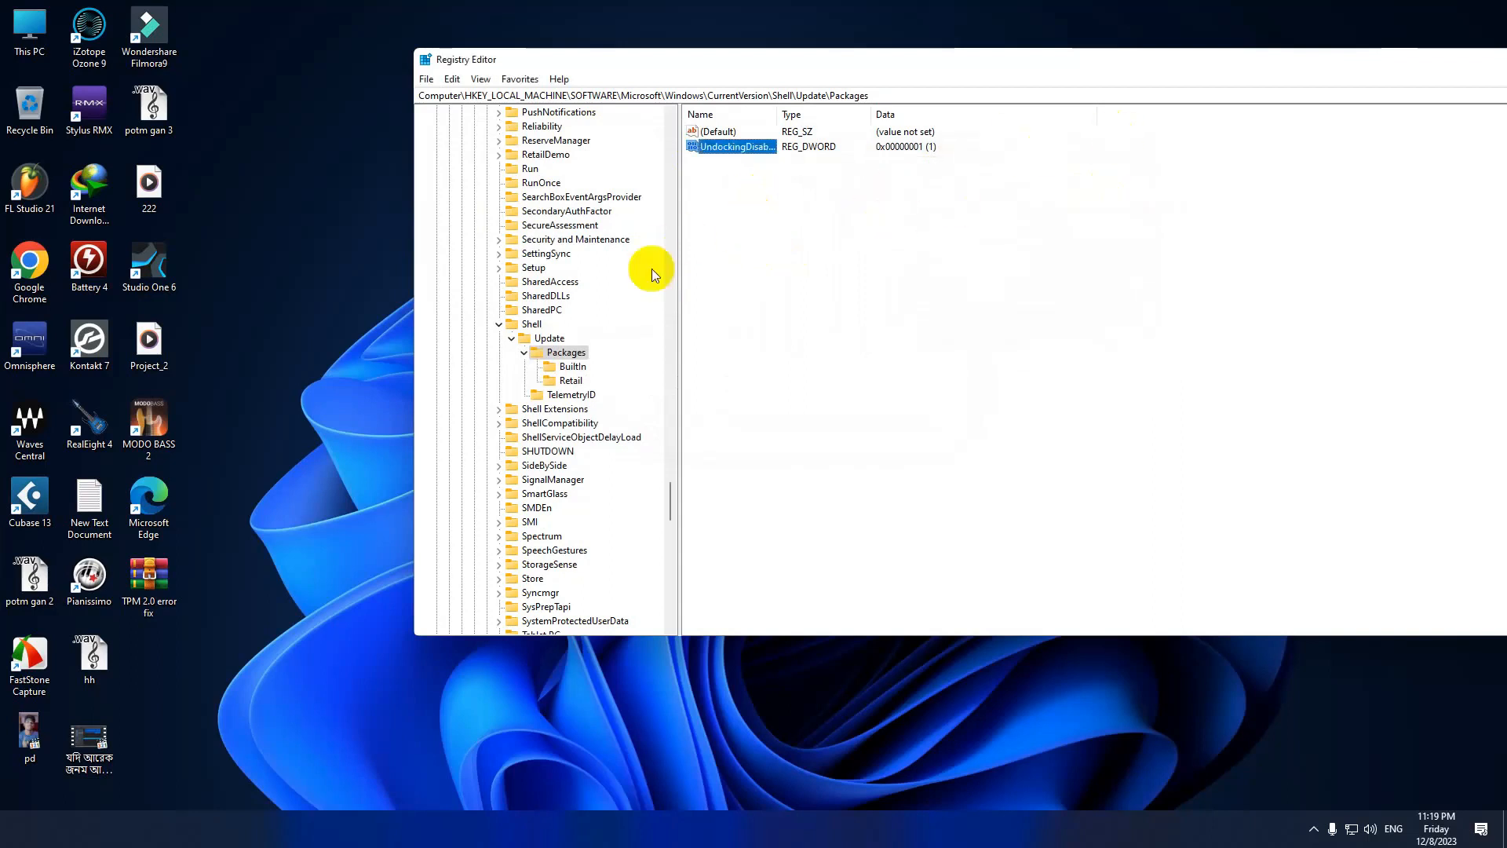
Close Registry Editor and refresh the desktop
drag(1275, 60, 1150, 42)
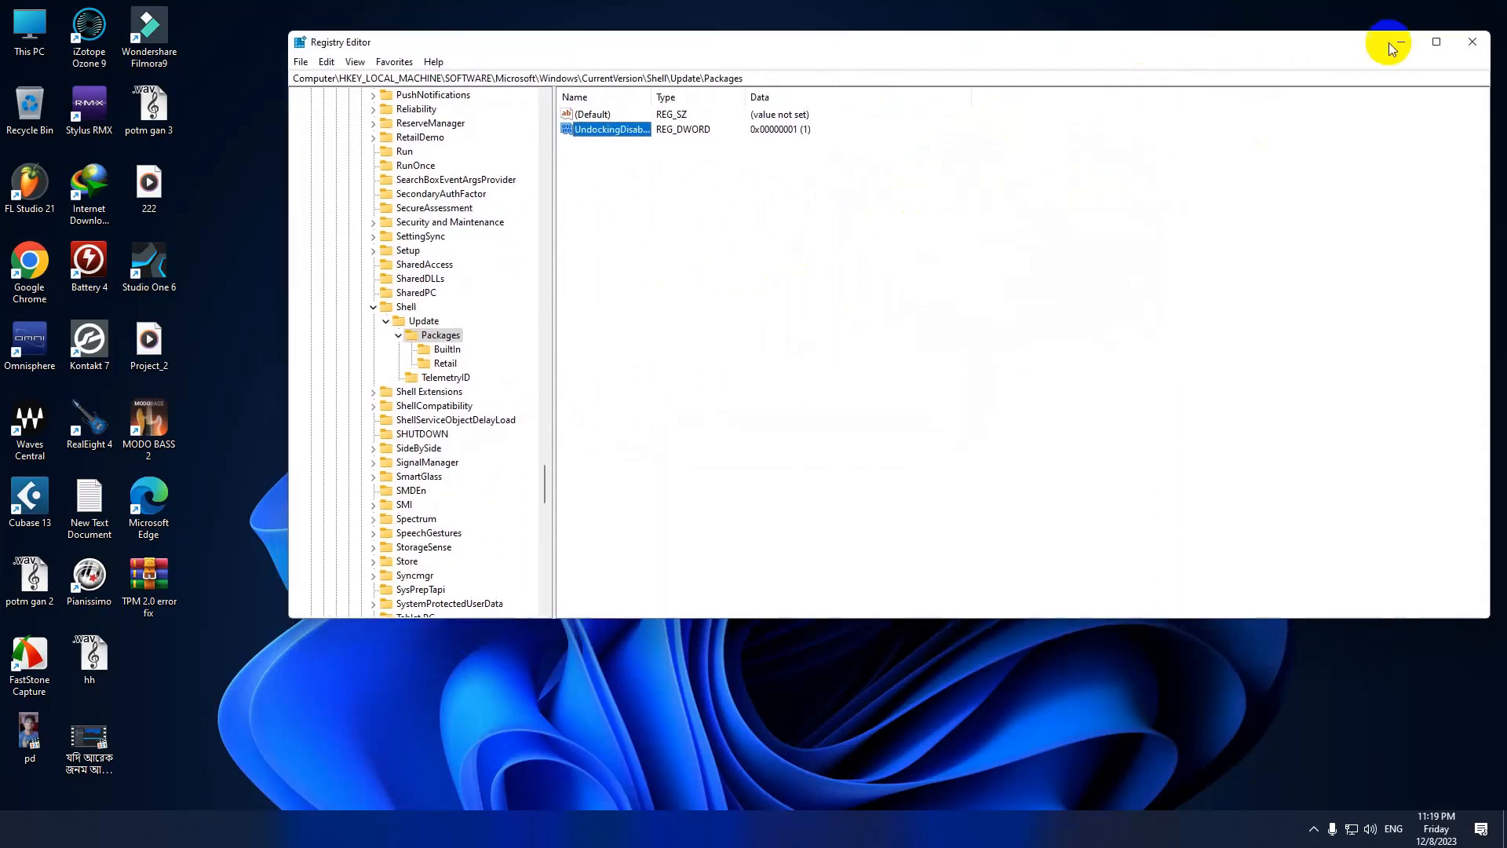
click(1473, 41)
right_click(754, 101)
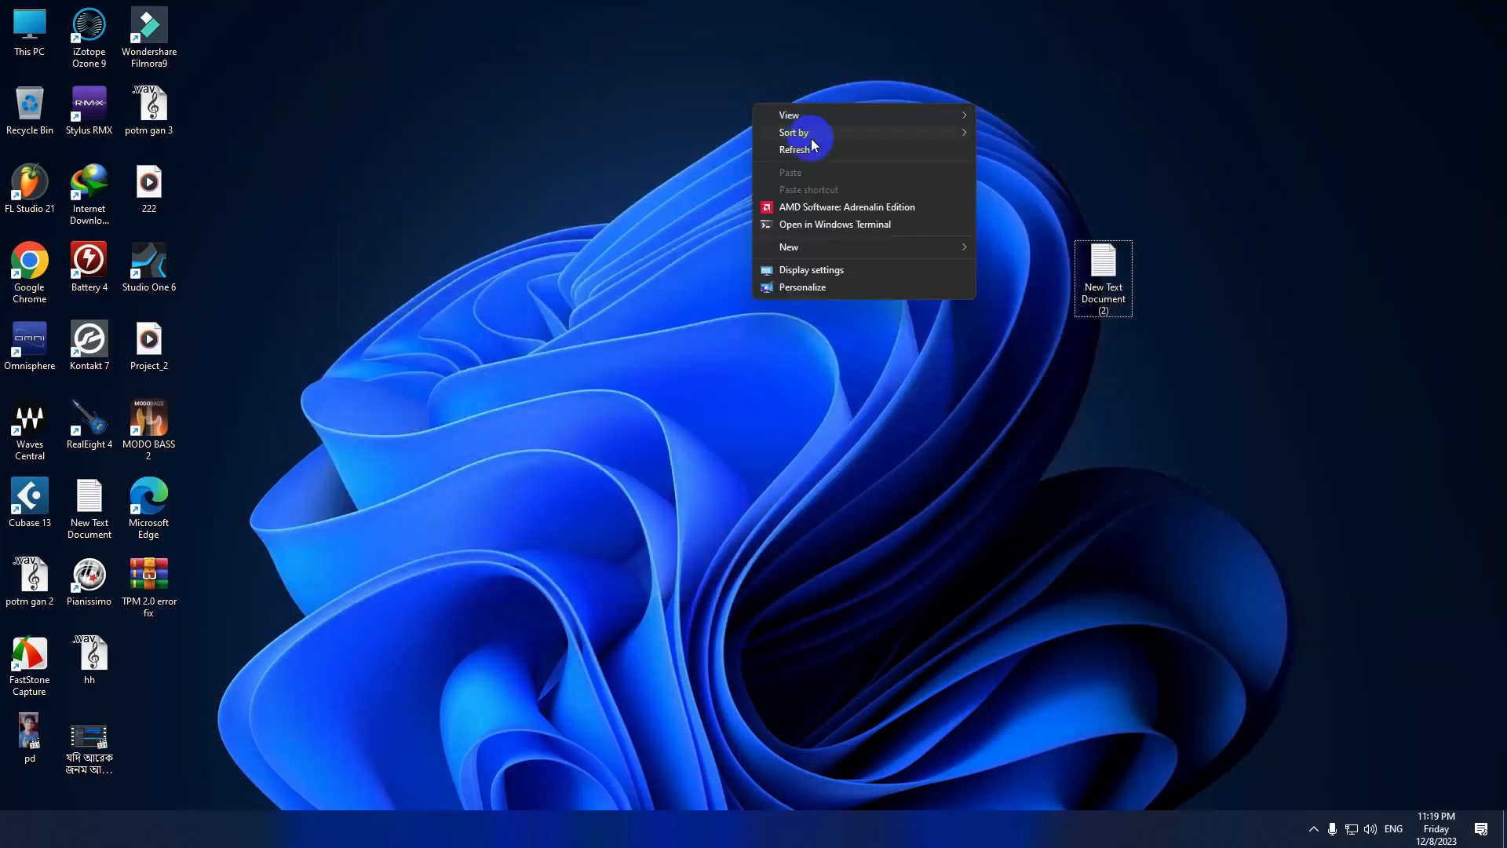
click(812, 148)
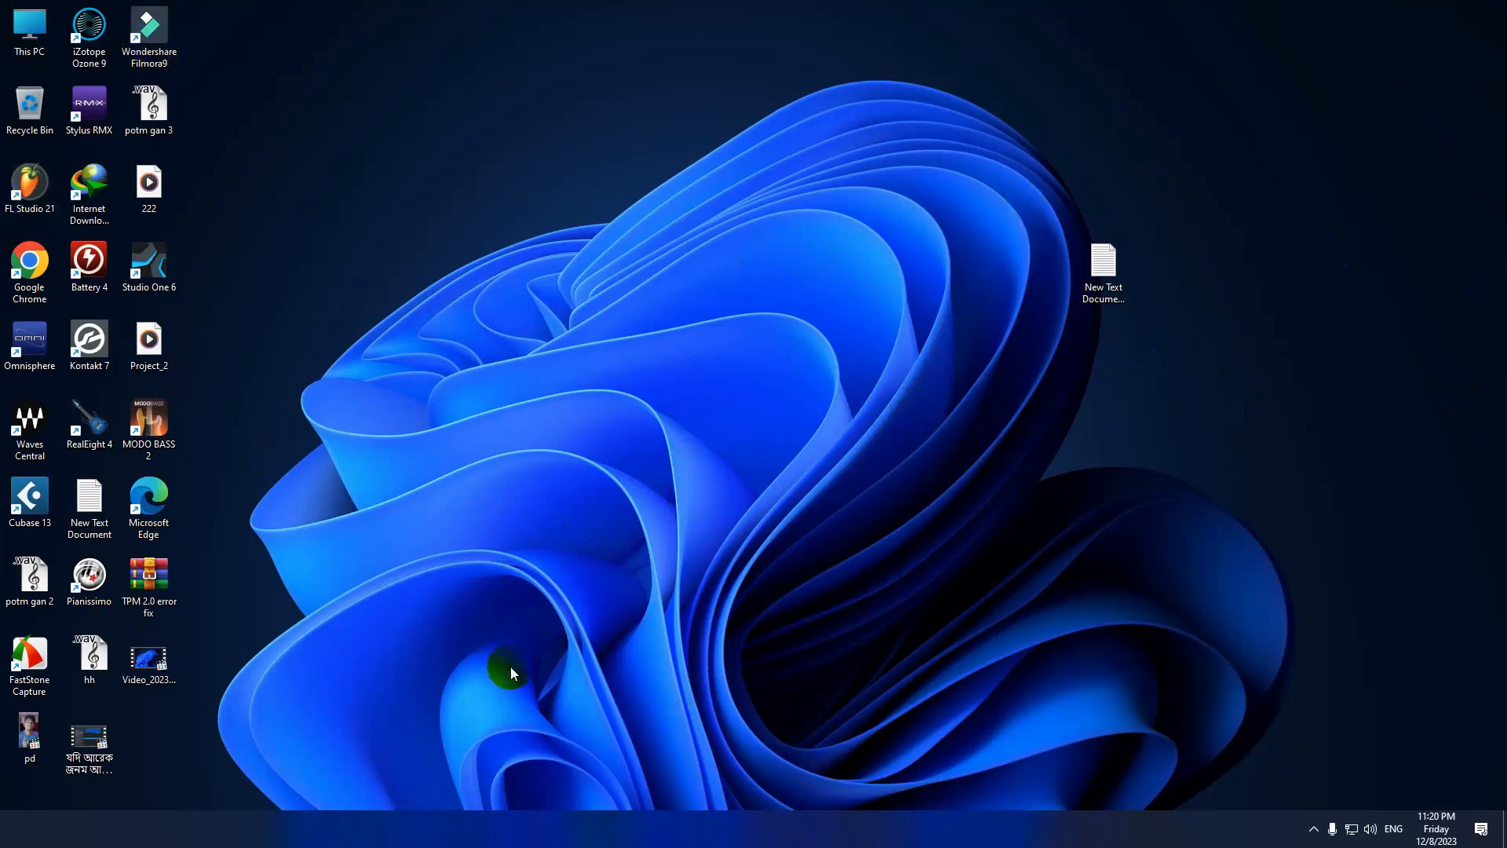
View the Restart option among the Start menu's power choices without choosing it, and refresh the desktop
key(super)
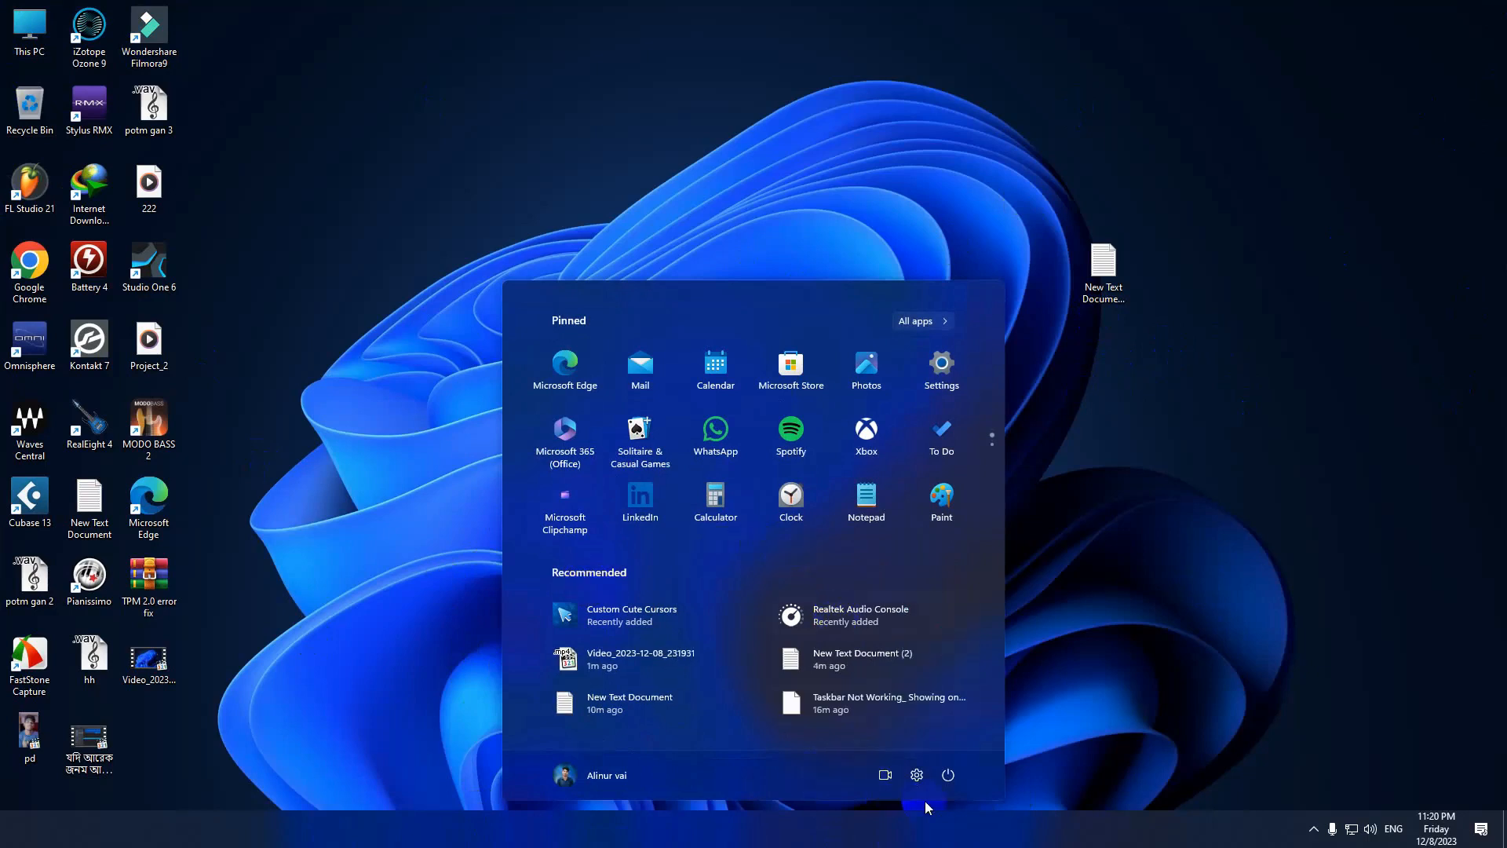
click(947, 774)
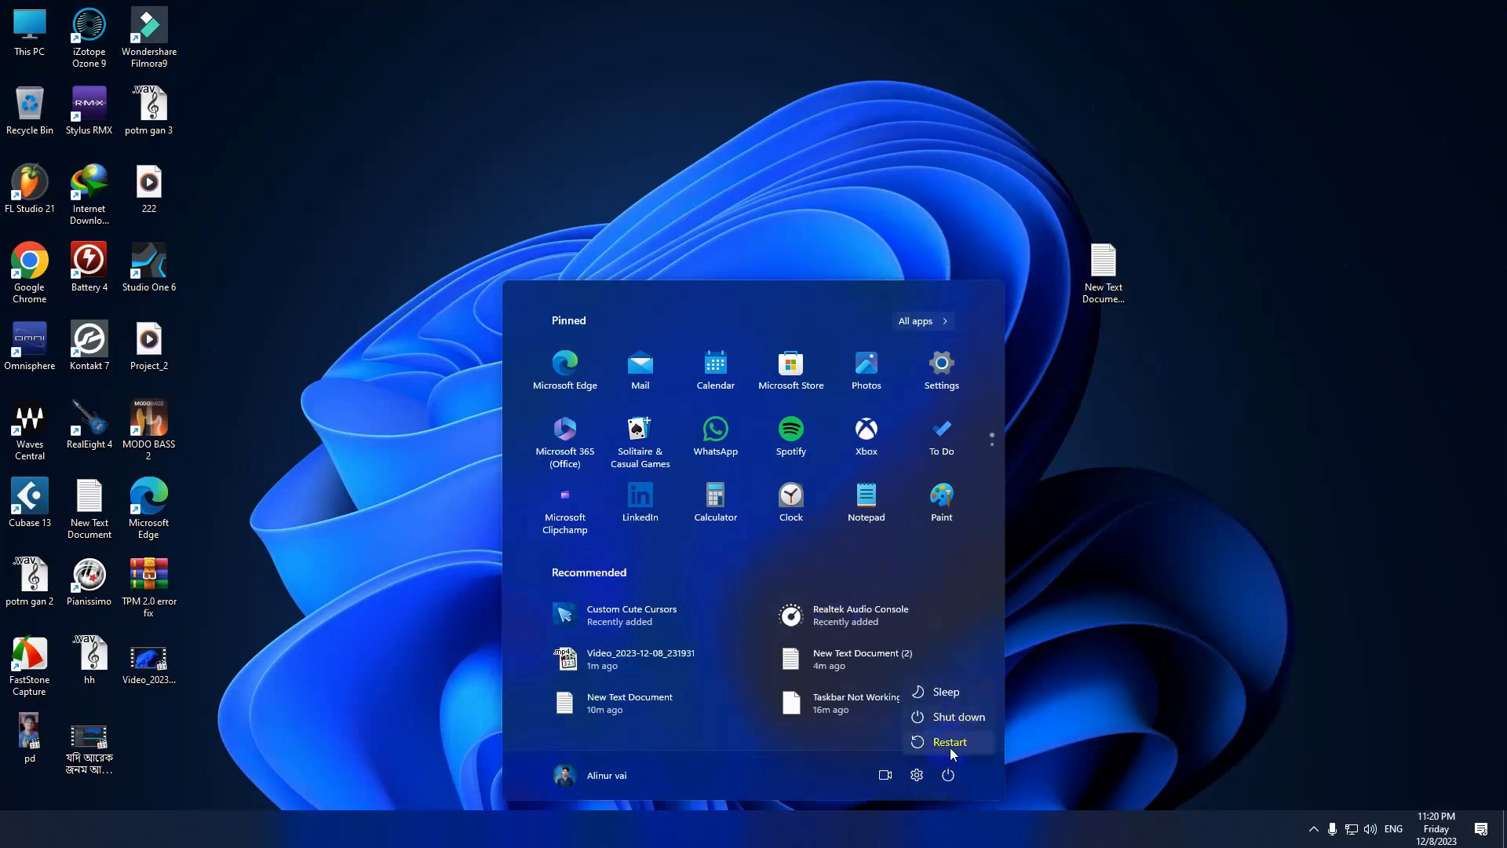
click(1222, 531)
right_click(1187, 396)
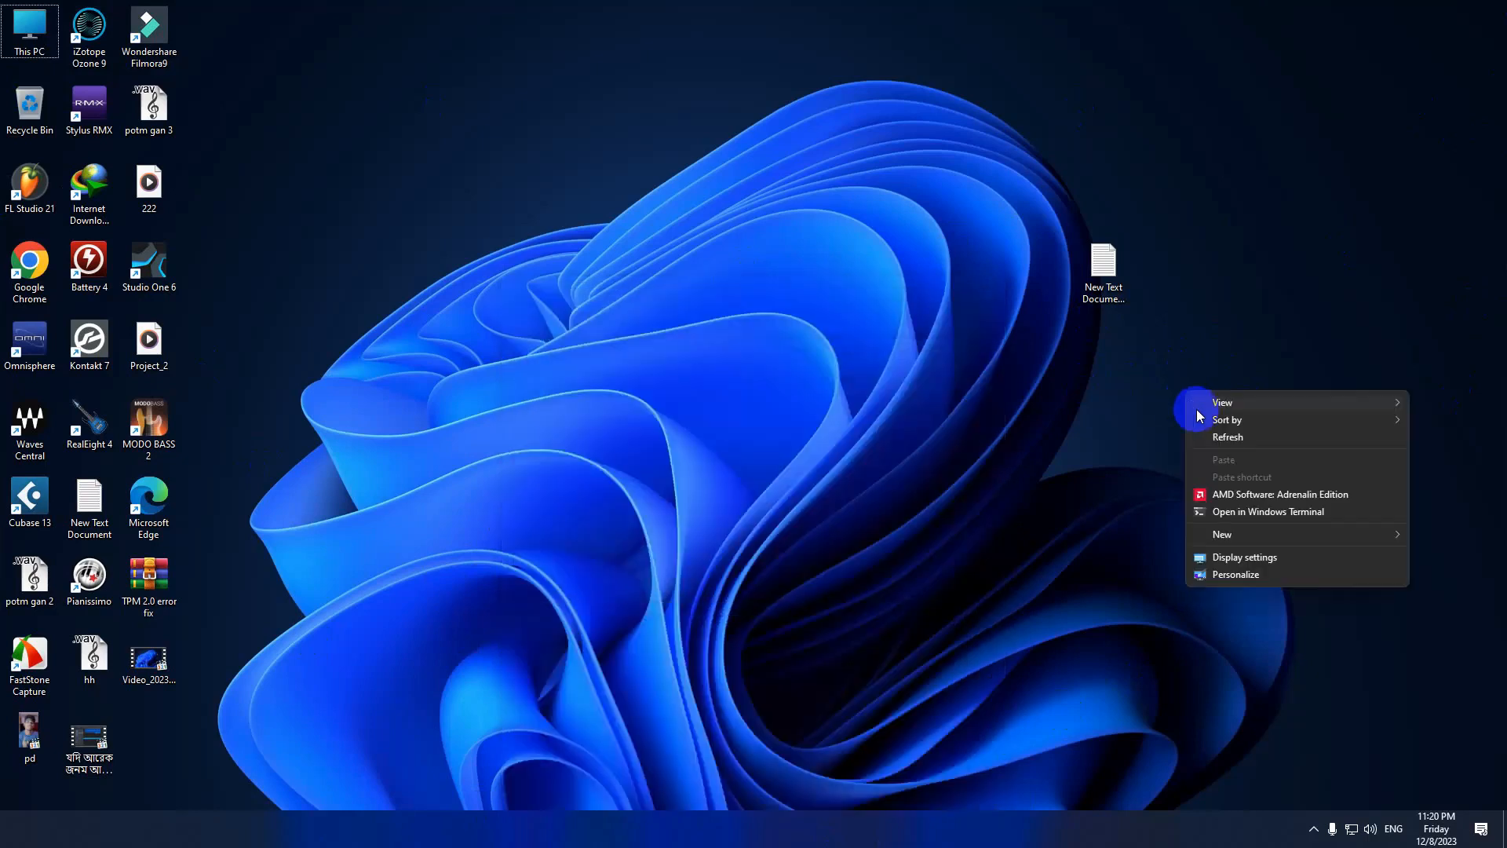
click(1217, 437)
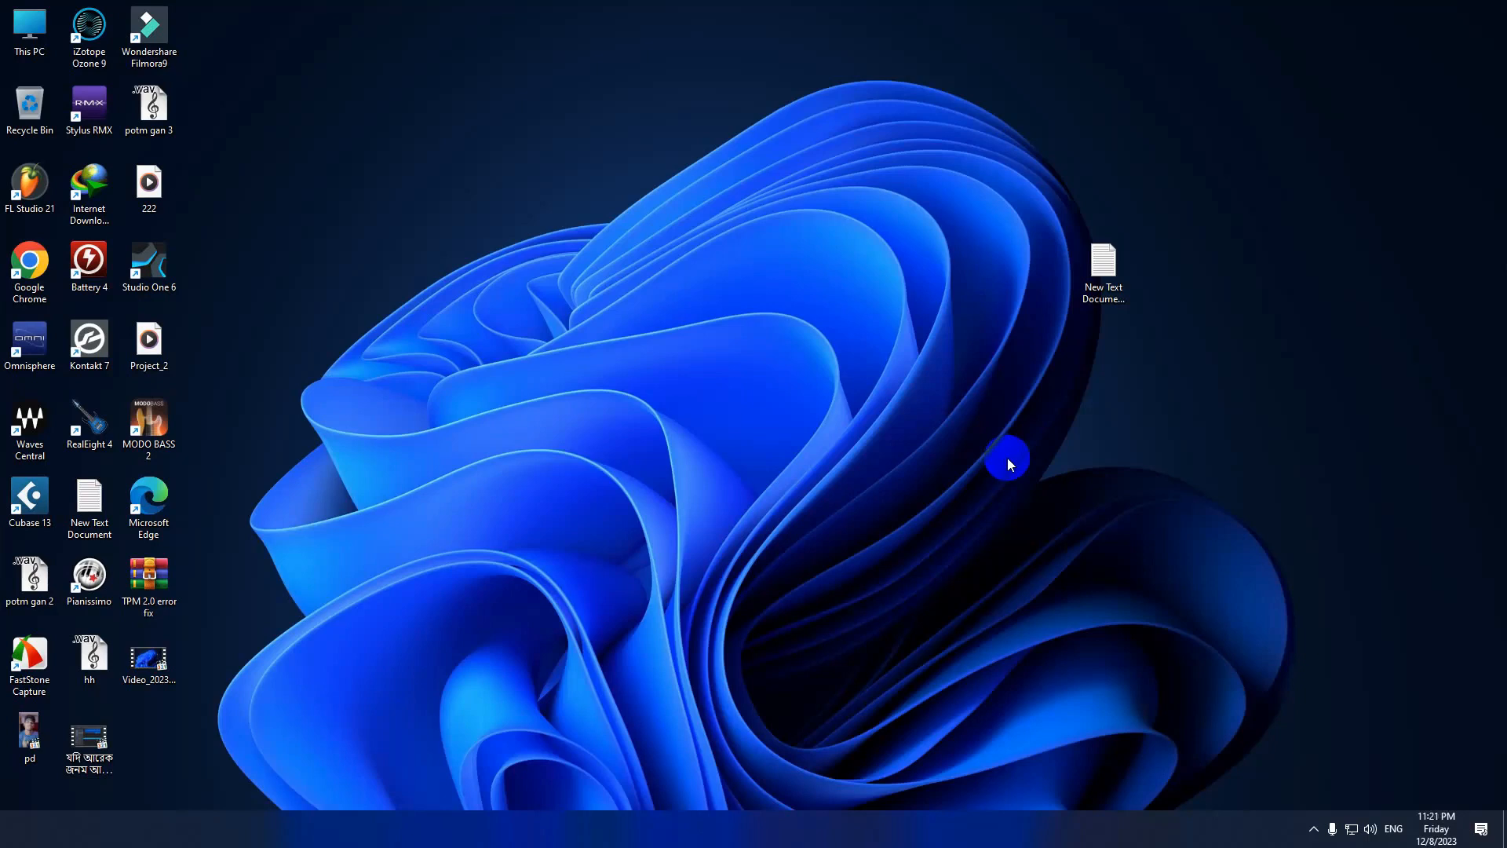
View the available actions in the Shut Down Windows dialog, and cancel the dialog
key(alt+F4)
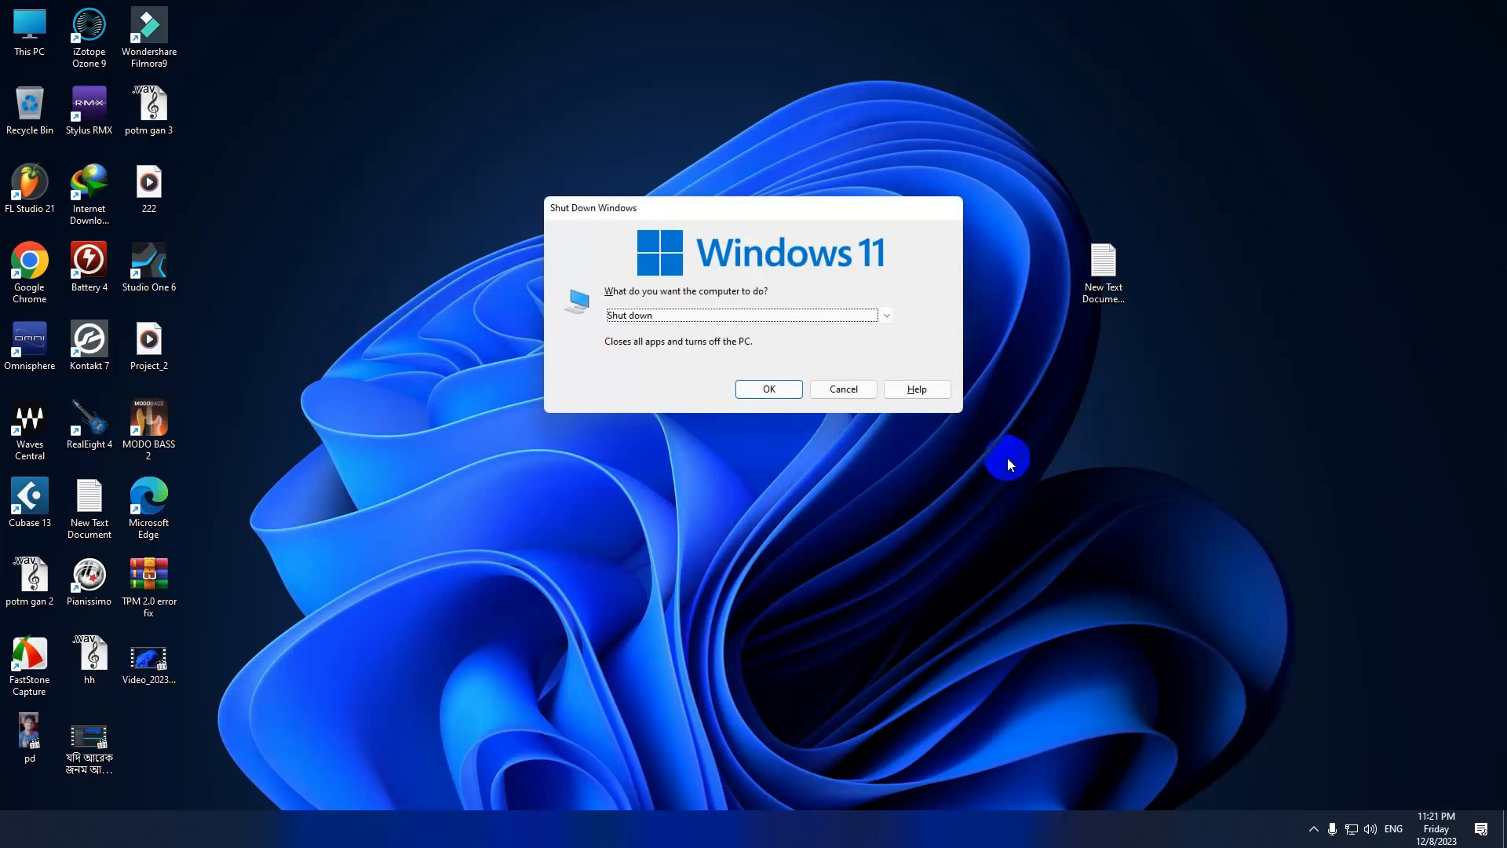
click(887, 315)
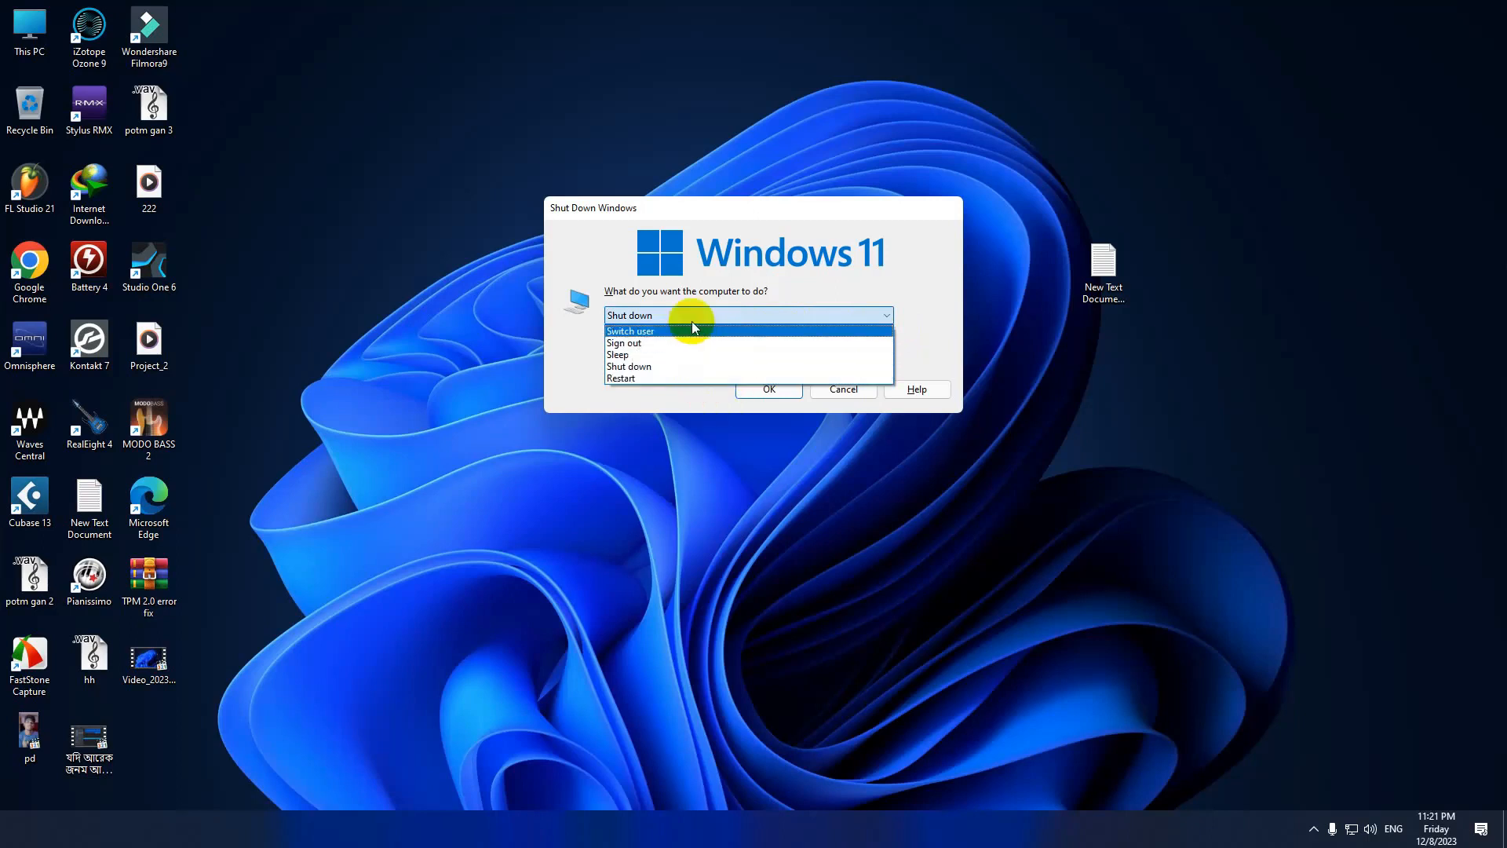
click(949, 314)
click(859, 387)
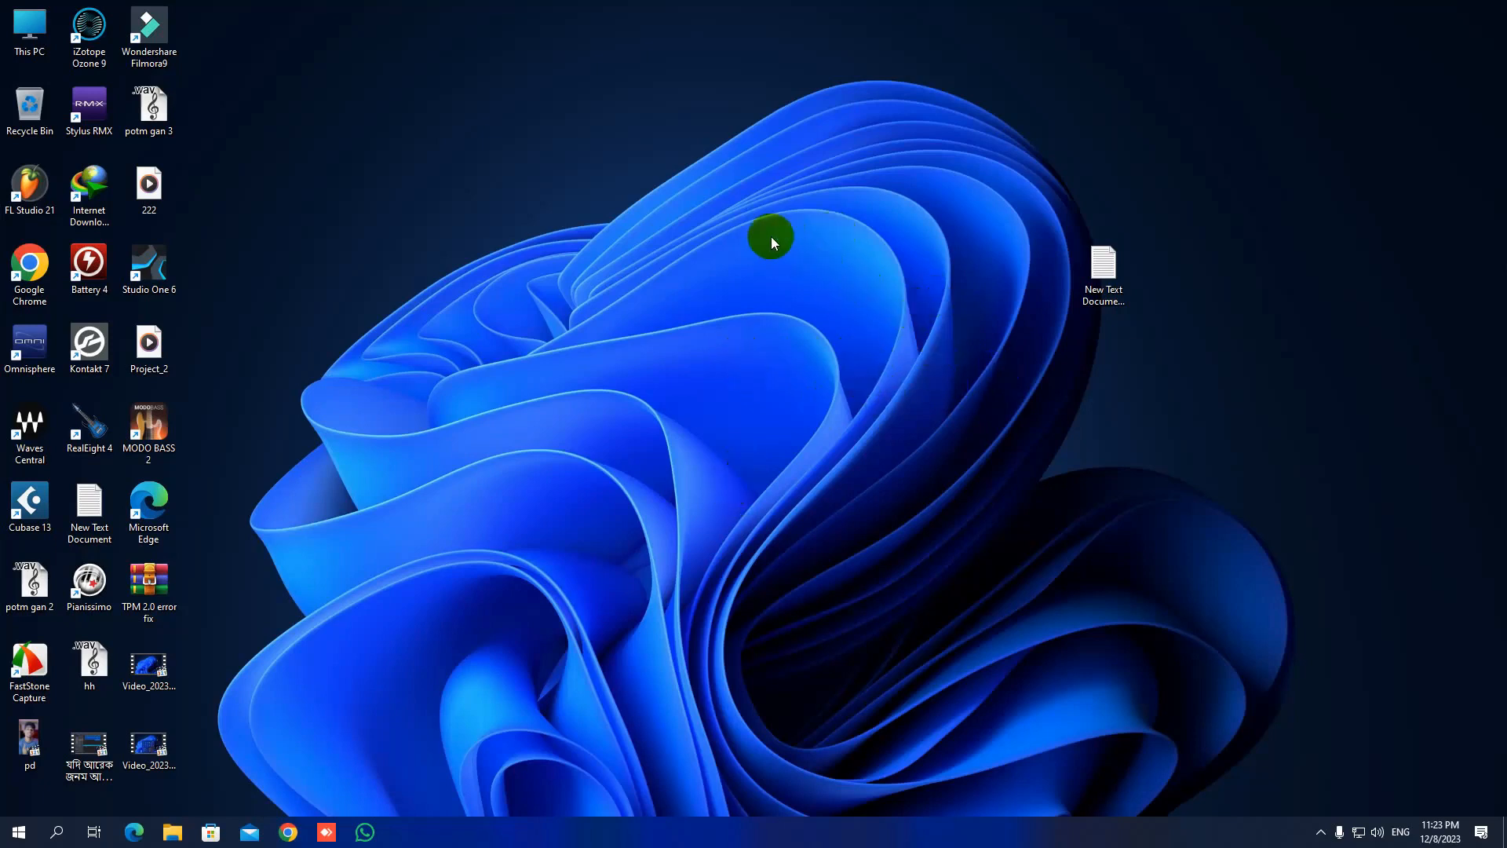
Refresh the desktop and check the hidden icons in the taskbar's notification area
right_click(784, 220)
click(826, 266)
right_click(783, 219)
click(818, 270)
click(1319, 832)
click(1319, 832)
click(1320, 834)
right_click(741, 355)
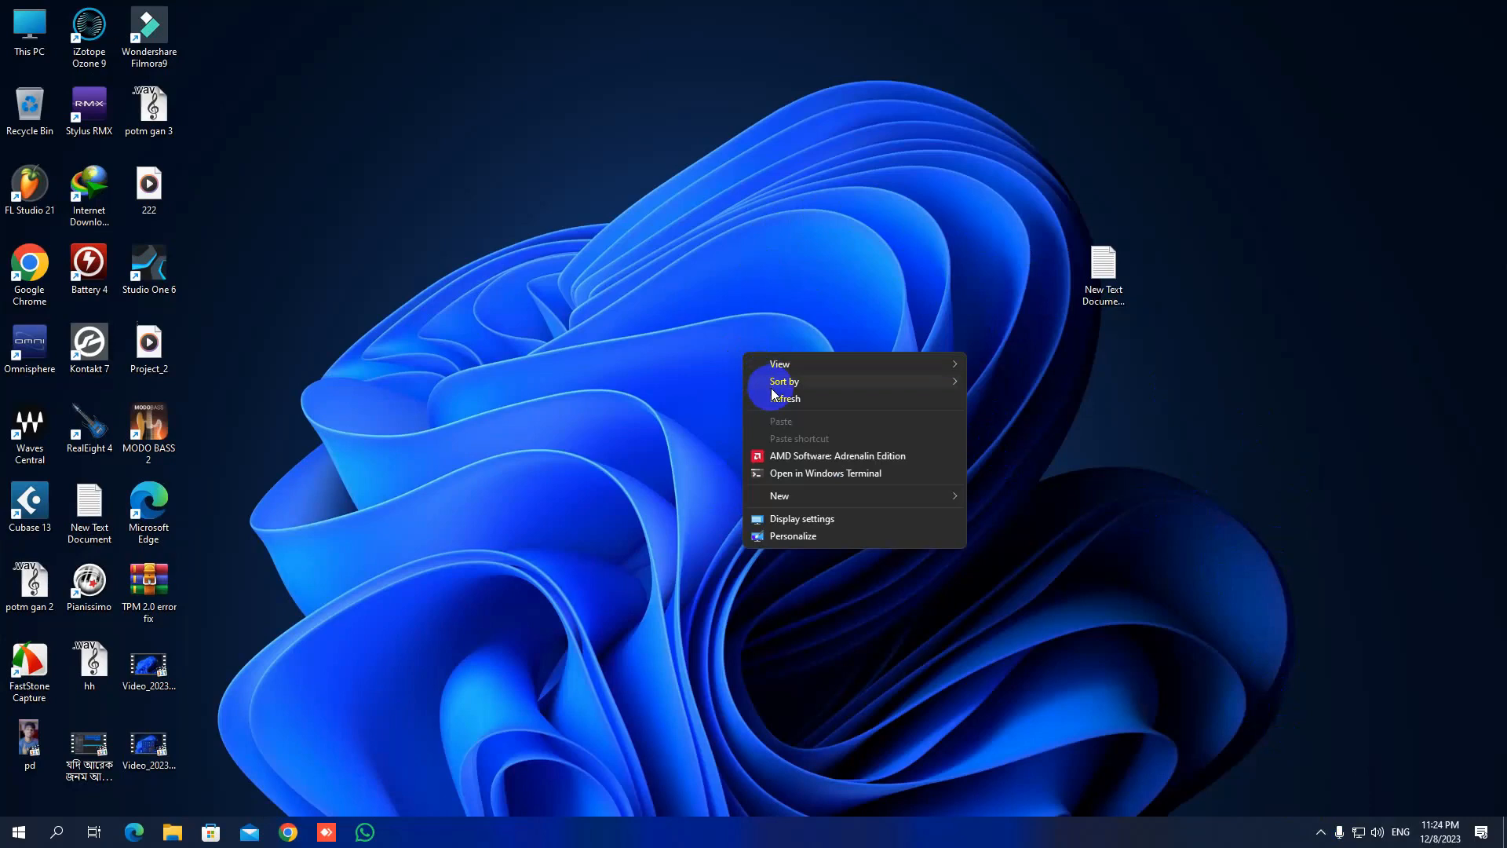
click(696, 228)
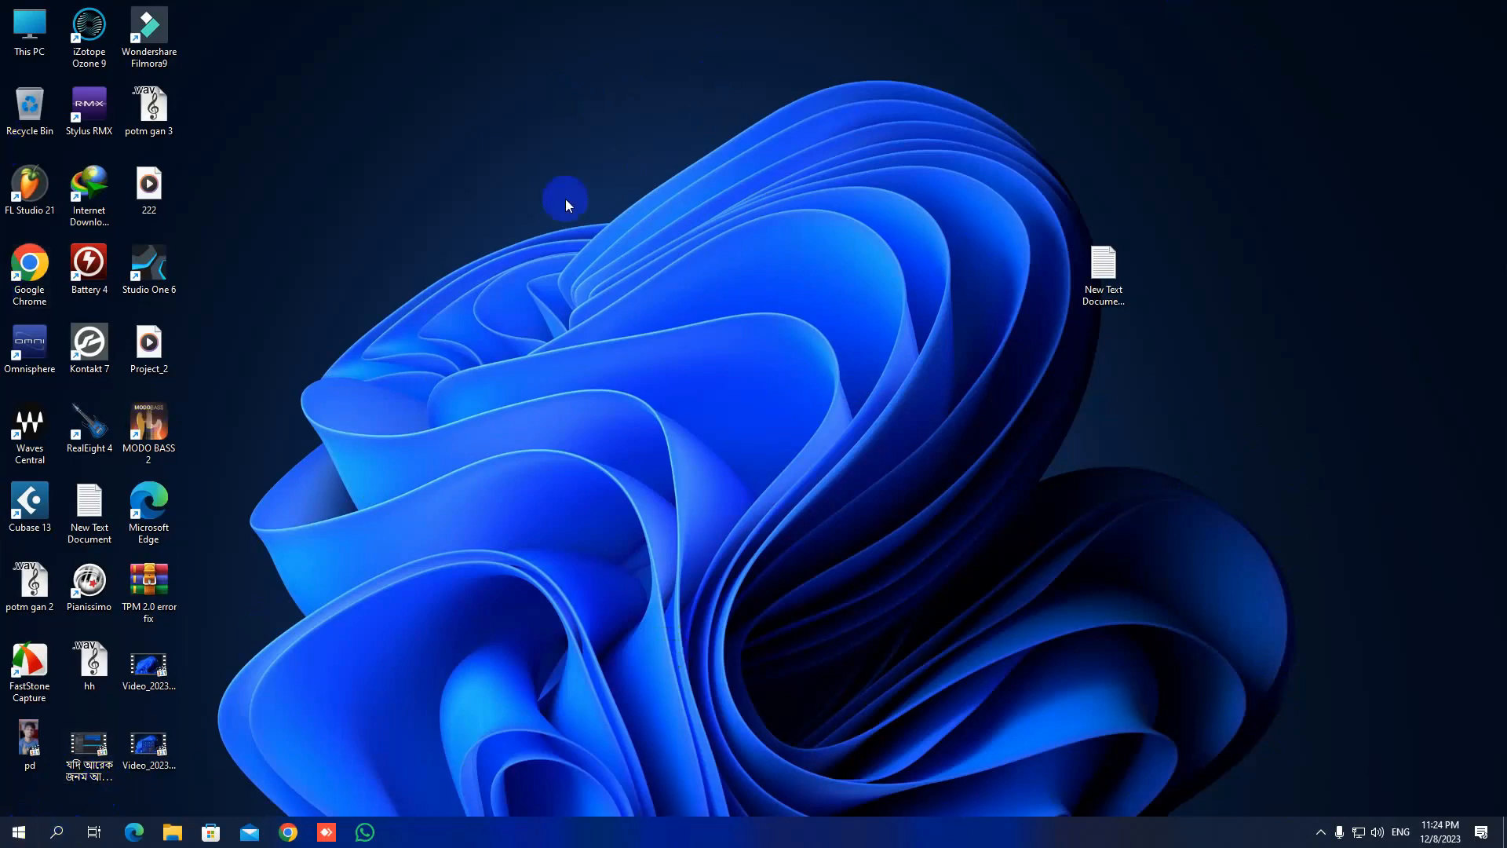
Open the properties of This PC, examine the Windows edition under Windows specifications, and close Settings
right_click(25, 34)
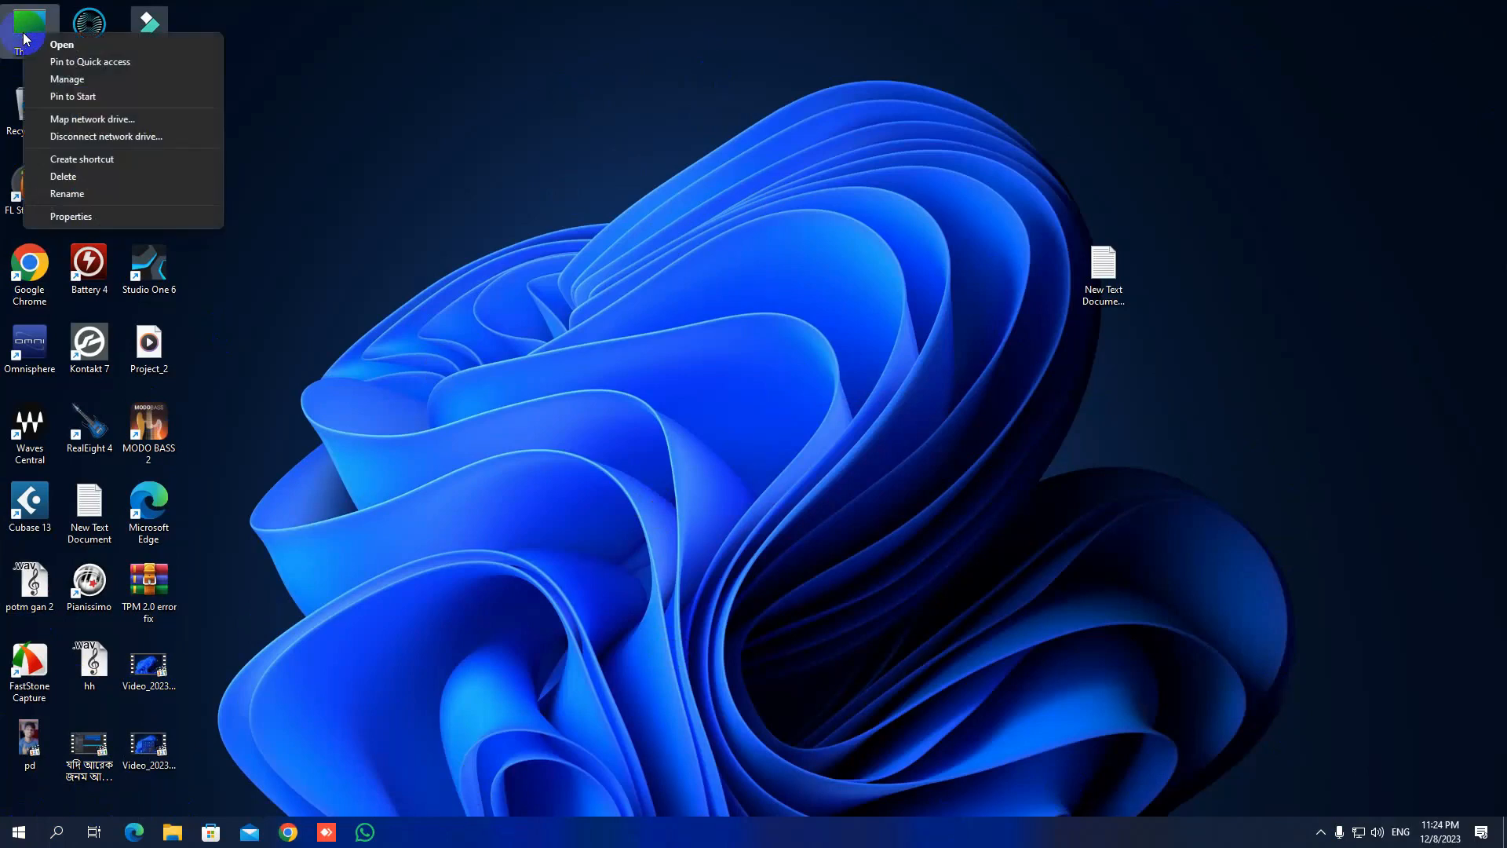
click(107, 220)
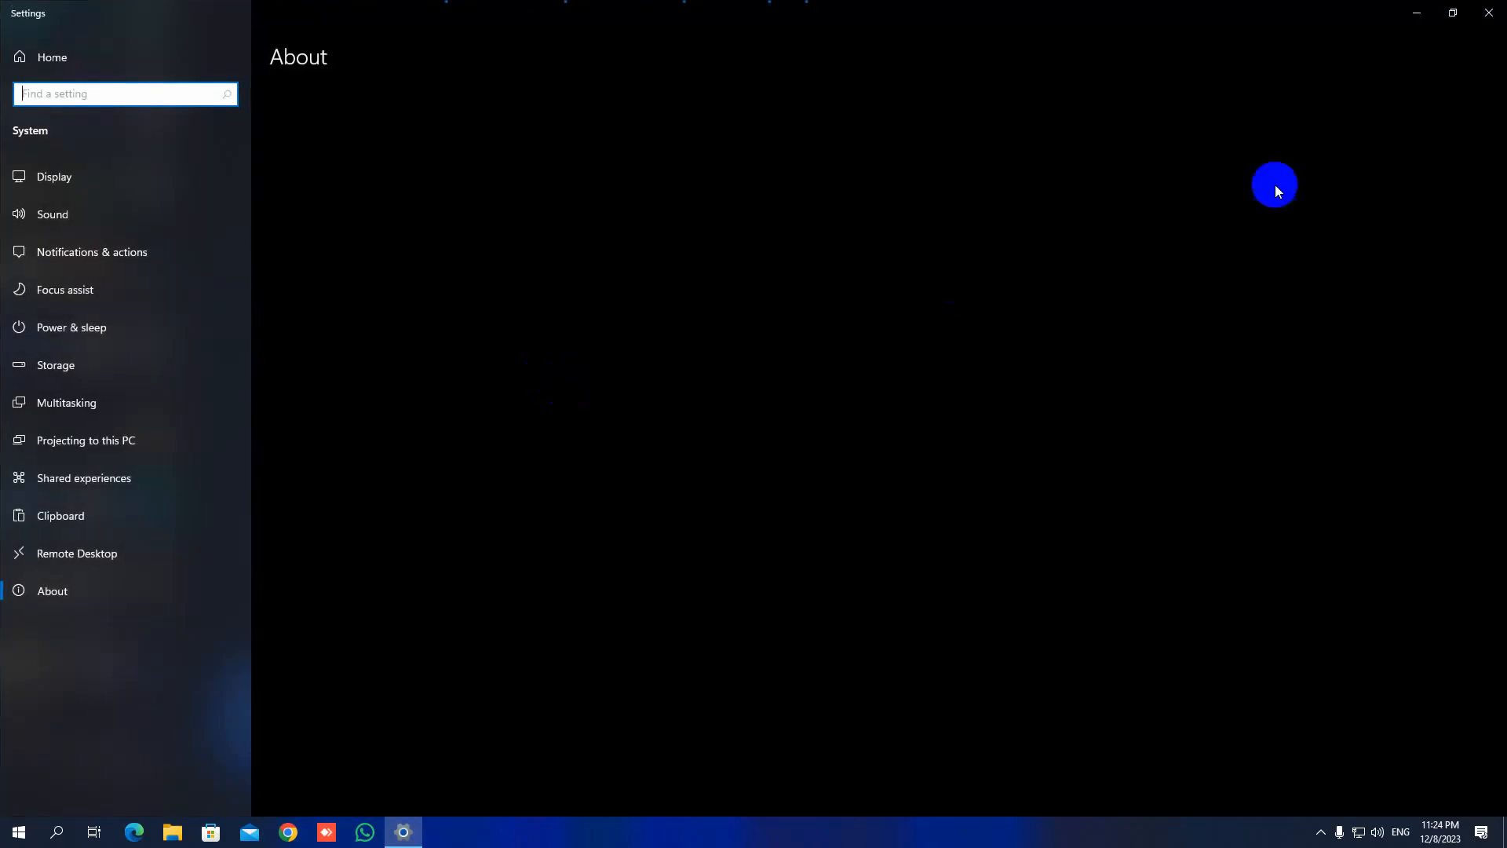
drag(372, 502, 429, 495)
click(430, 493)
click(430, 495)
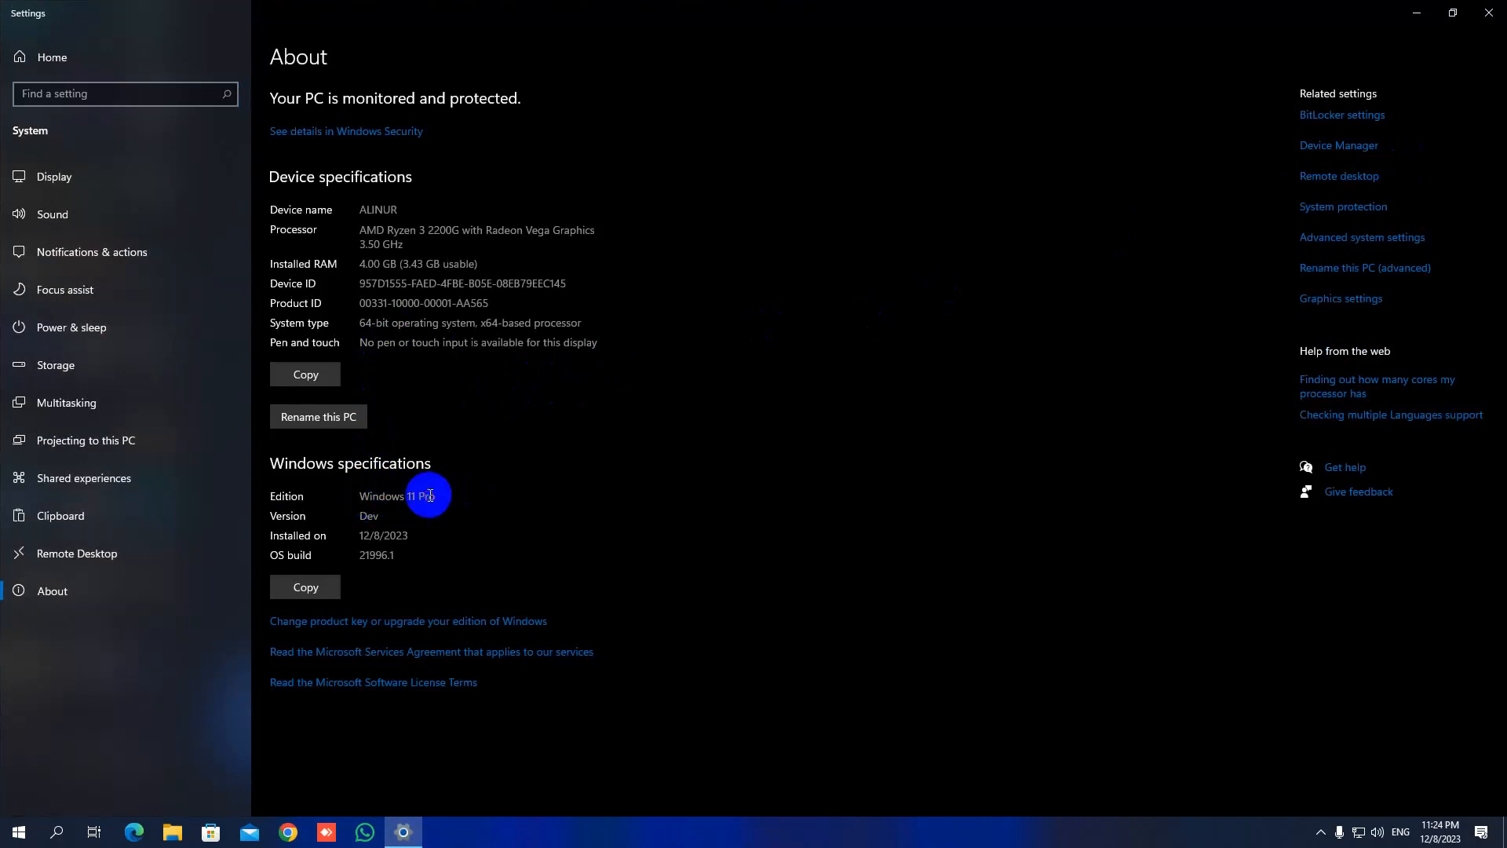
click(1486, 11)
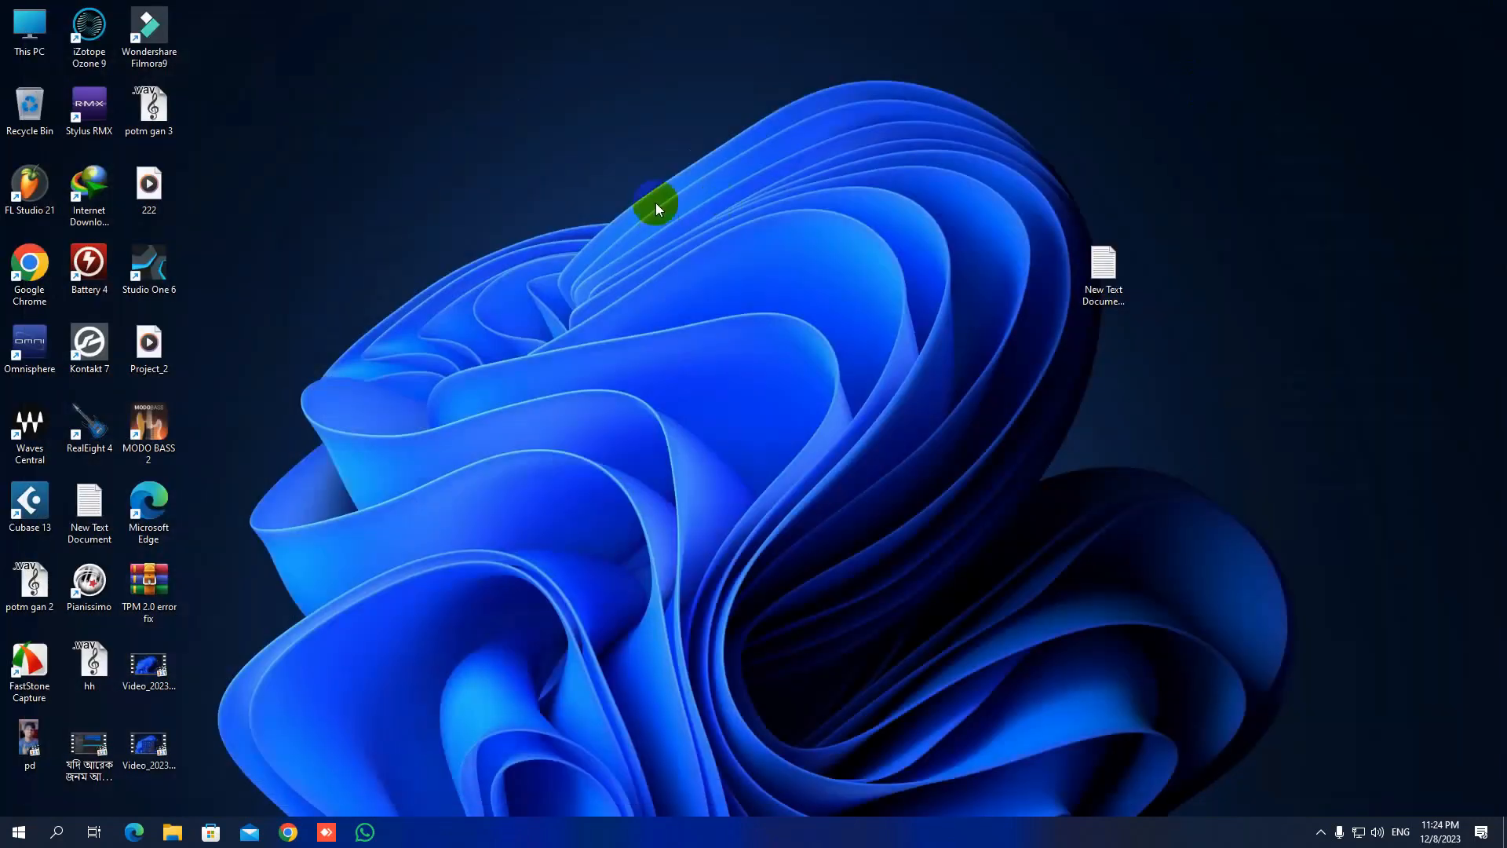
right_click(530, 138)
click(587, 186)
right_click(599, 154)
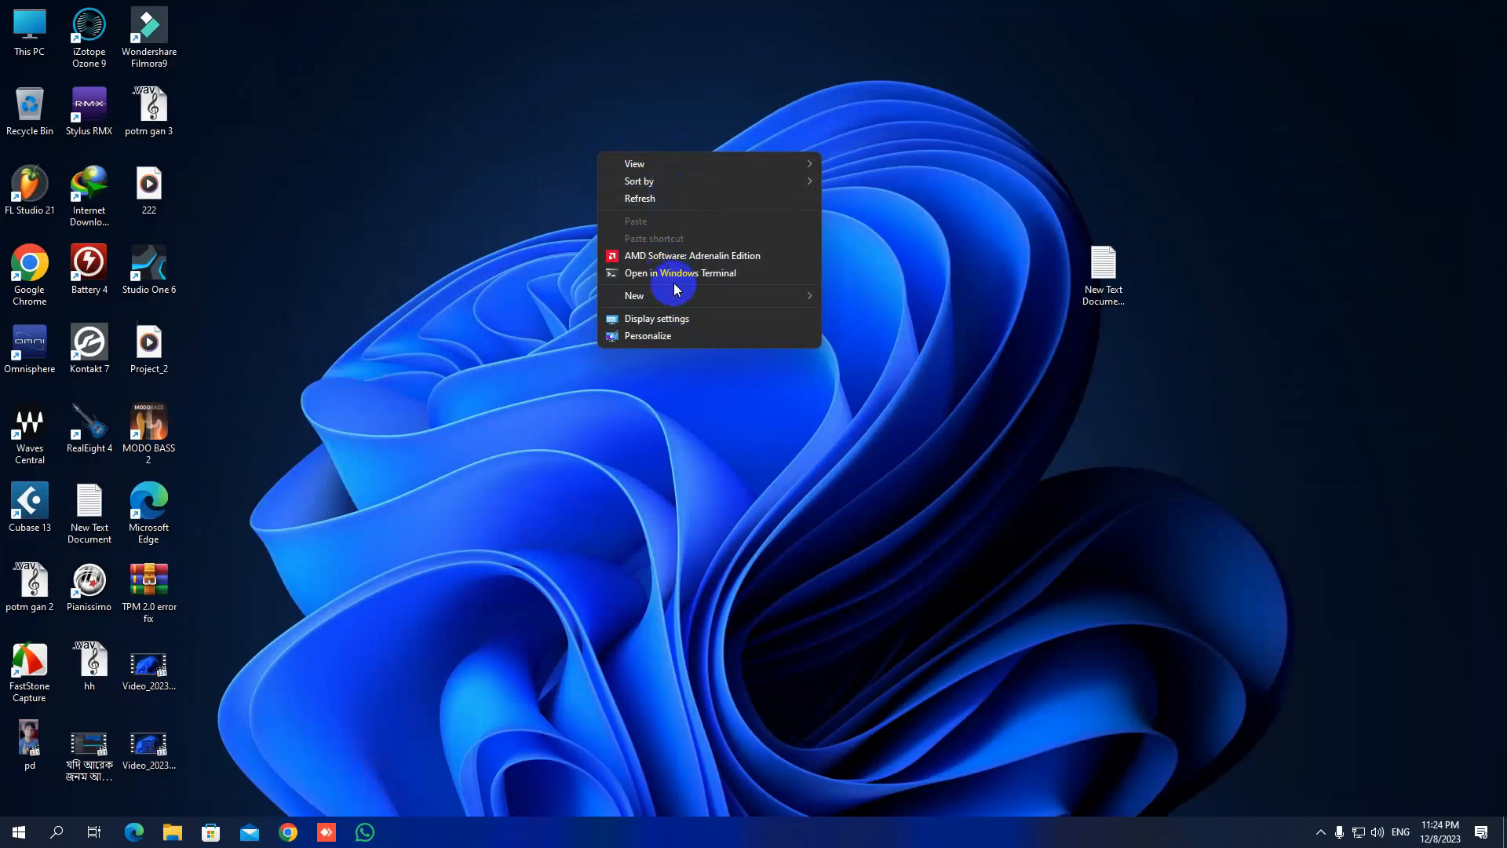
click(676, 205)
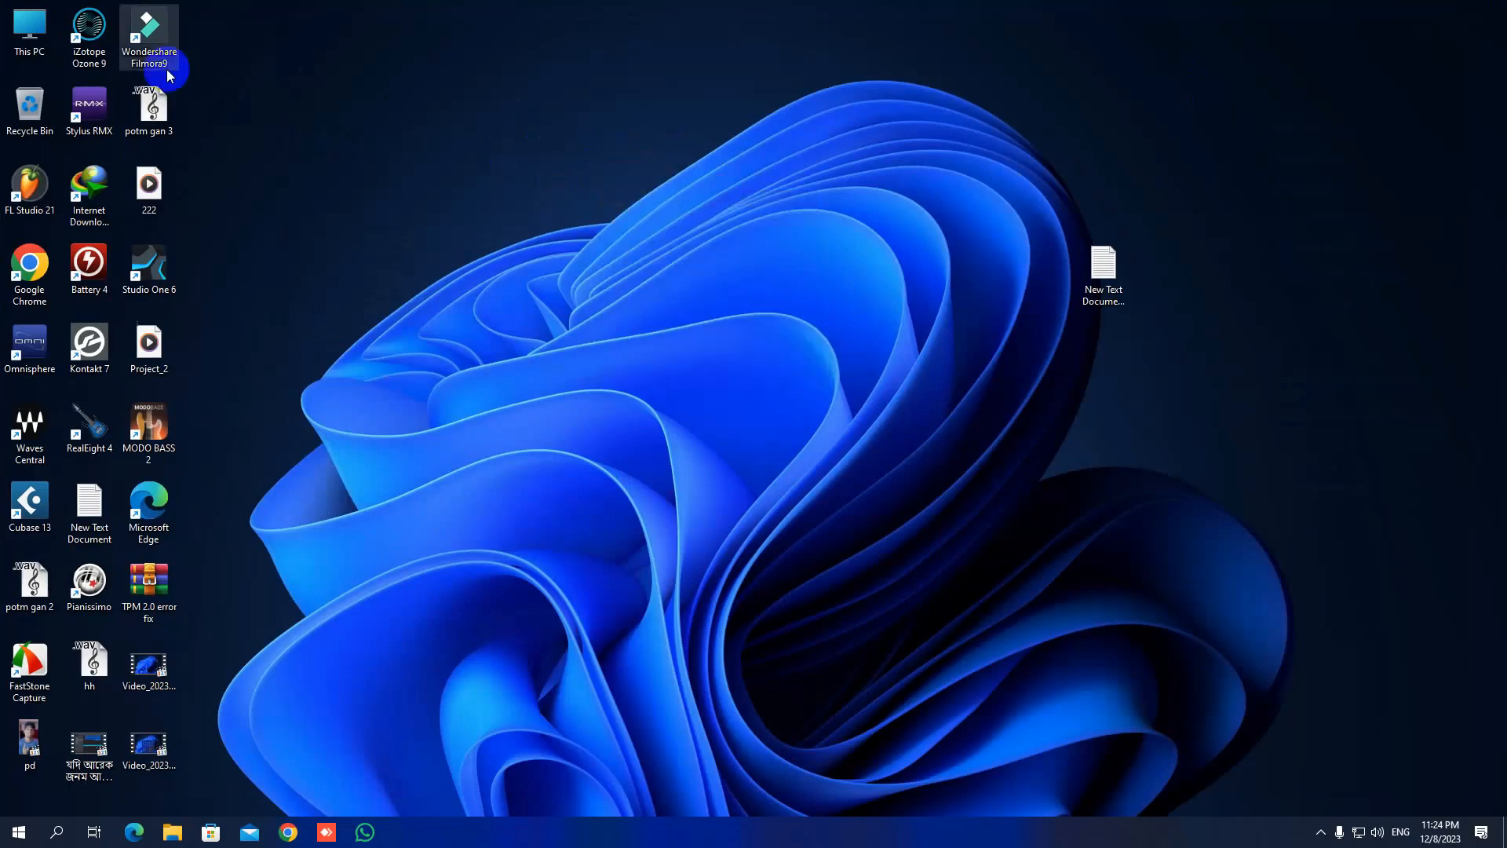
right_click(406, 95)
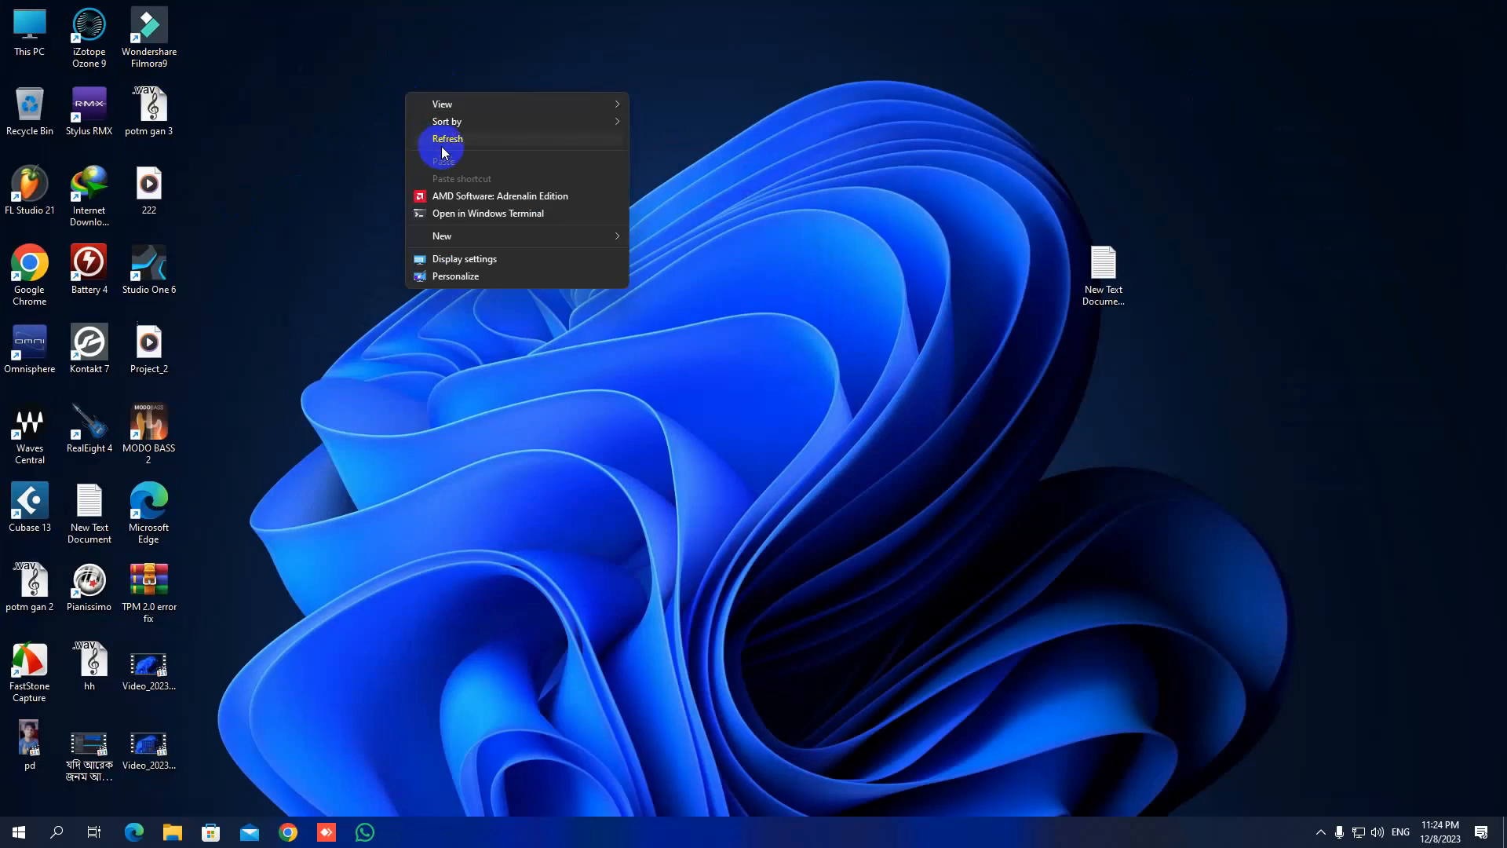
click(438, 141)
right_click(577, 80)
click(617, 124)
right_click(600, 88)
click(619, 133)
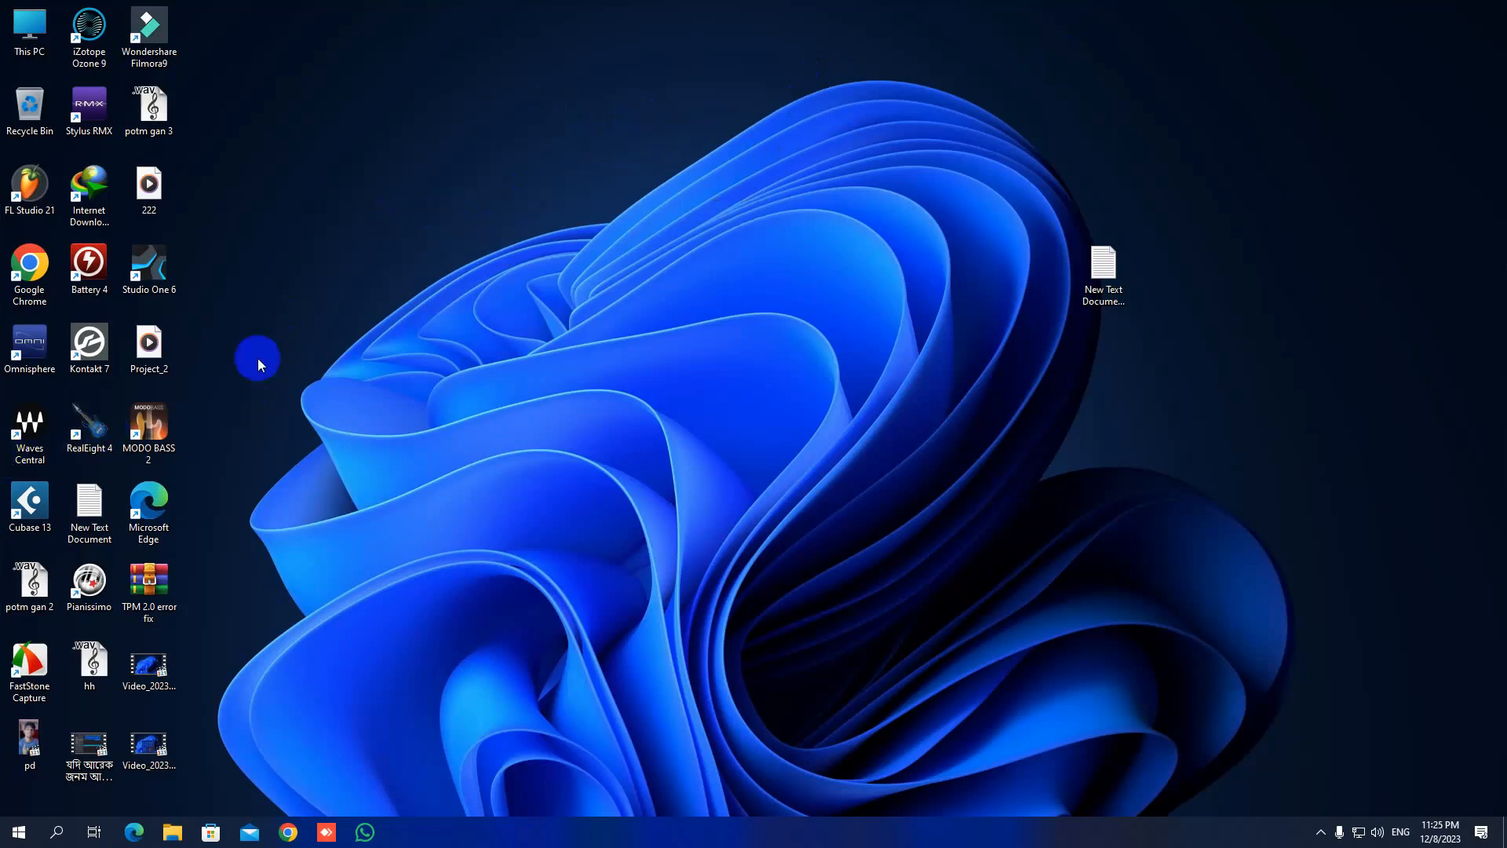
Open the AnyDesk_6.1.0_Multilingual folder on drive E:, view the actions available for its ZIP archive, and close File Explorer
double_click(11, 28)
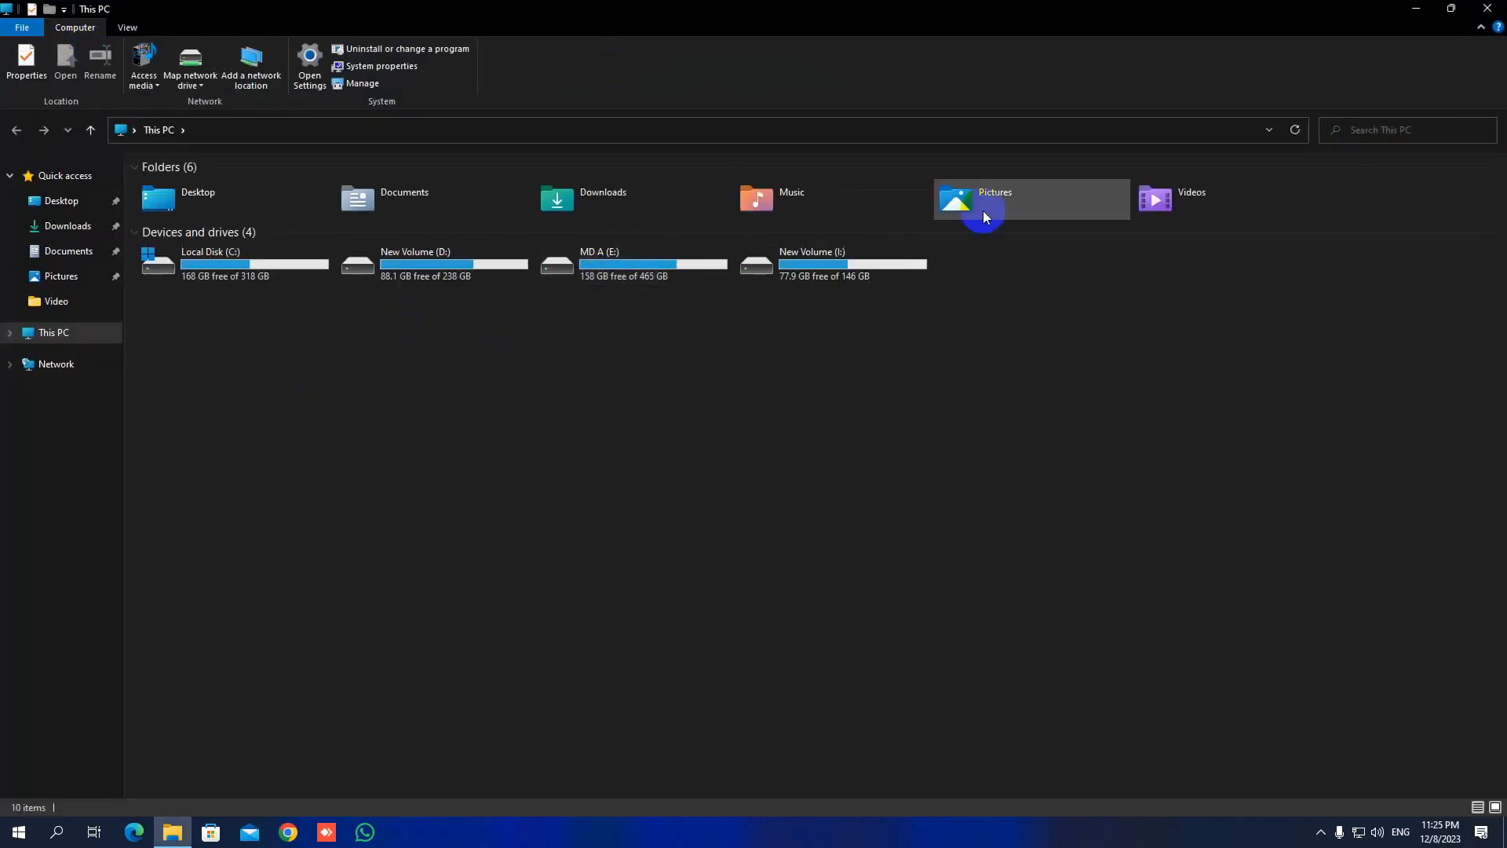
double_click(664, 272)
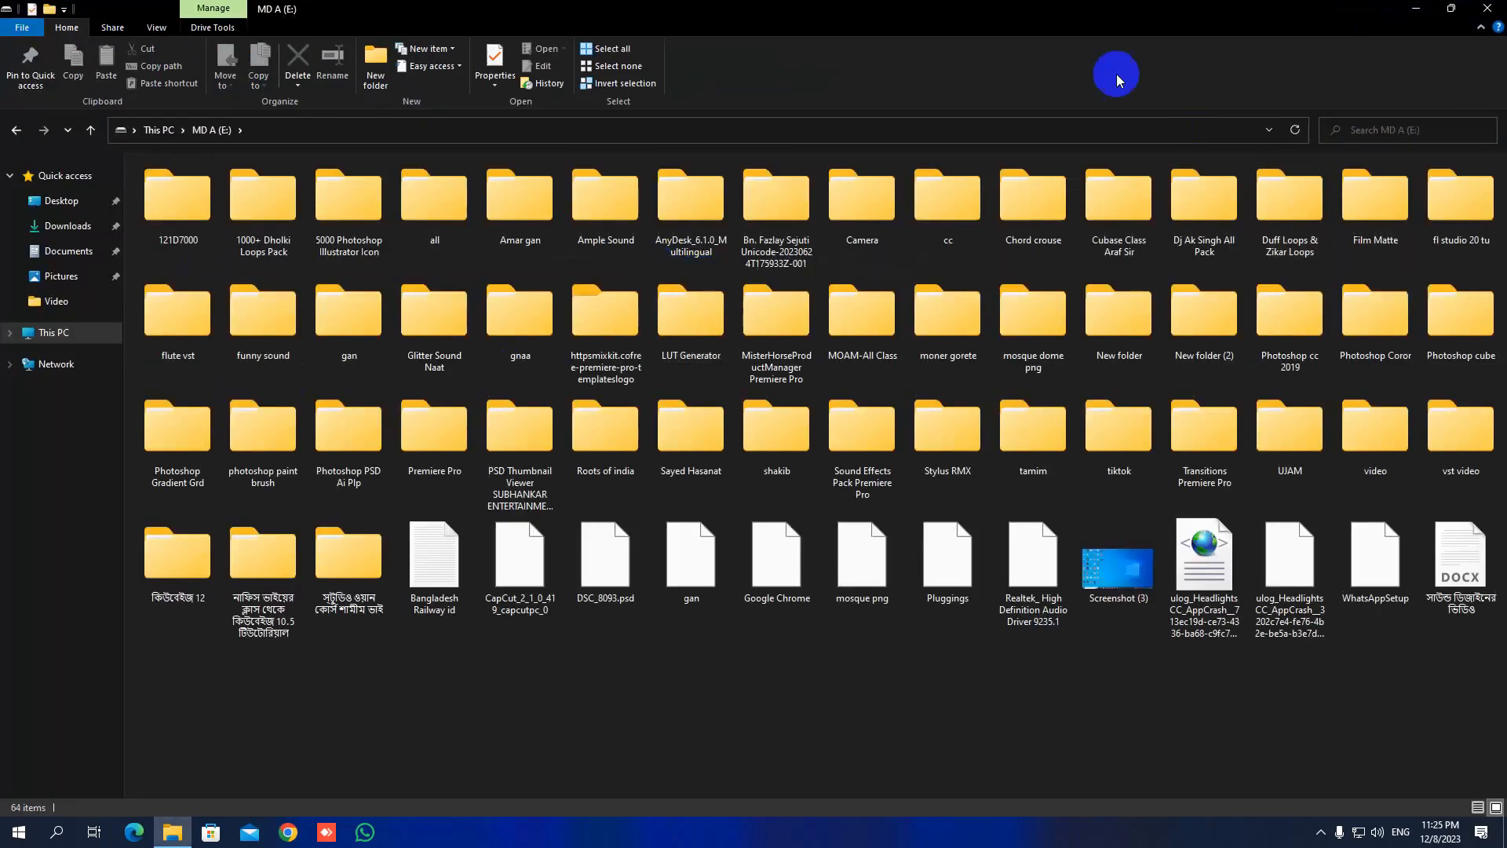
click(693, 225)
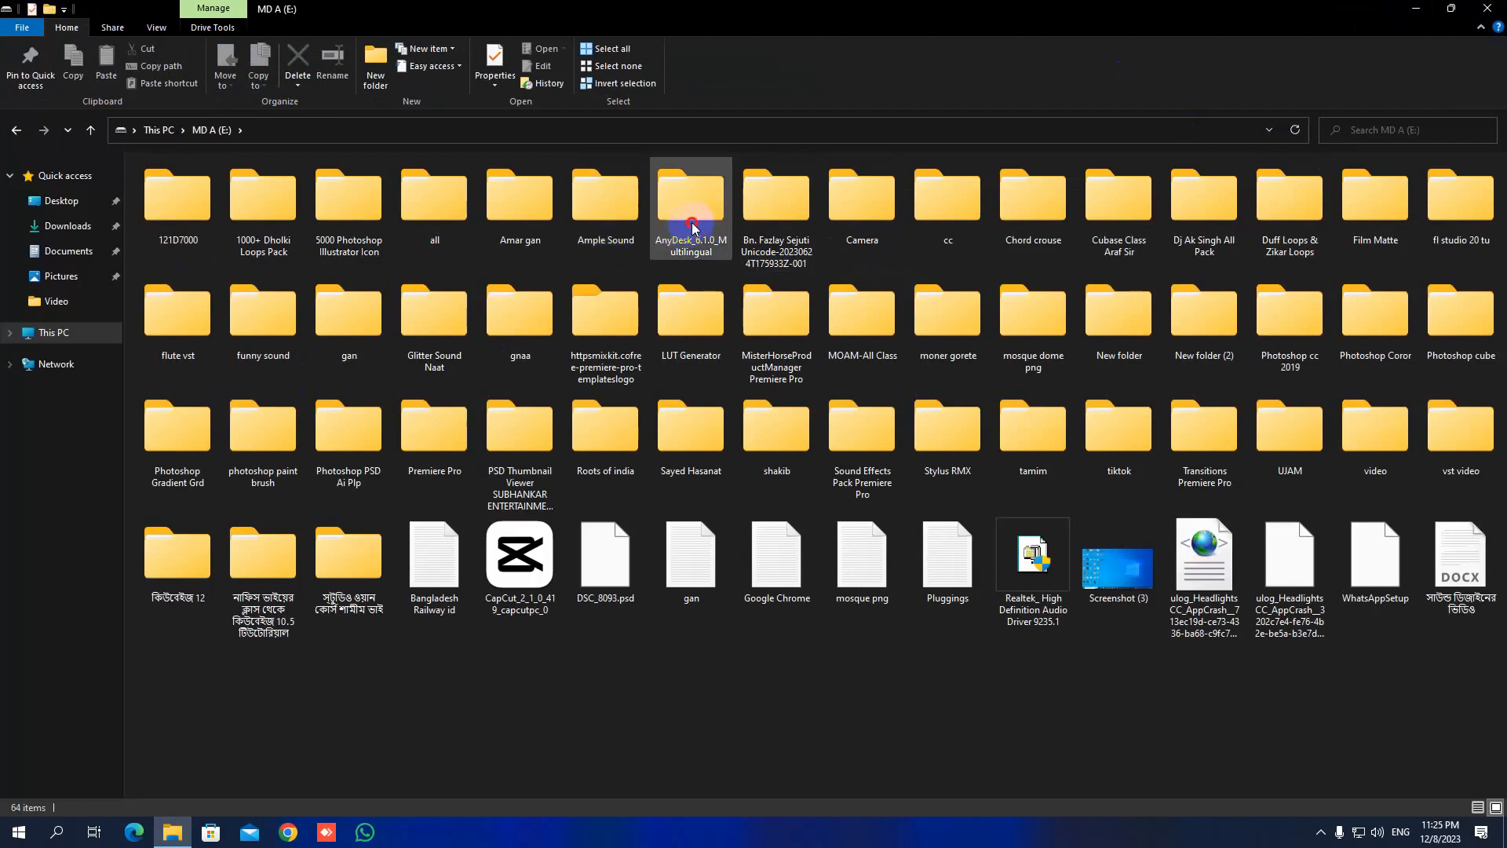
double_click(692, 225)
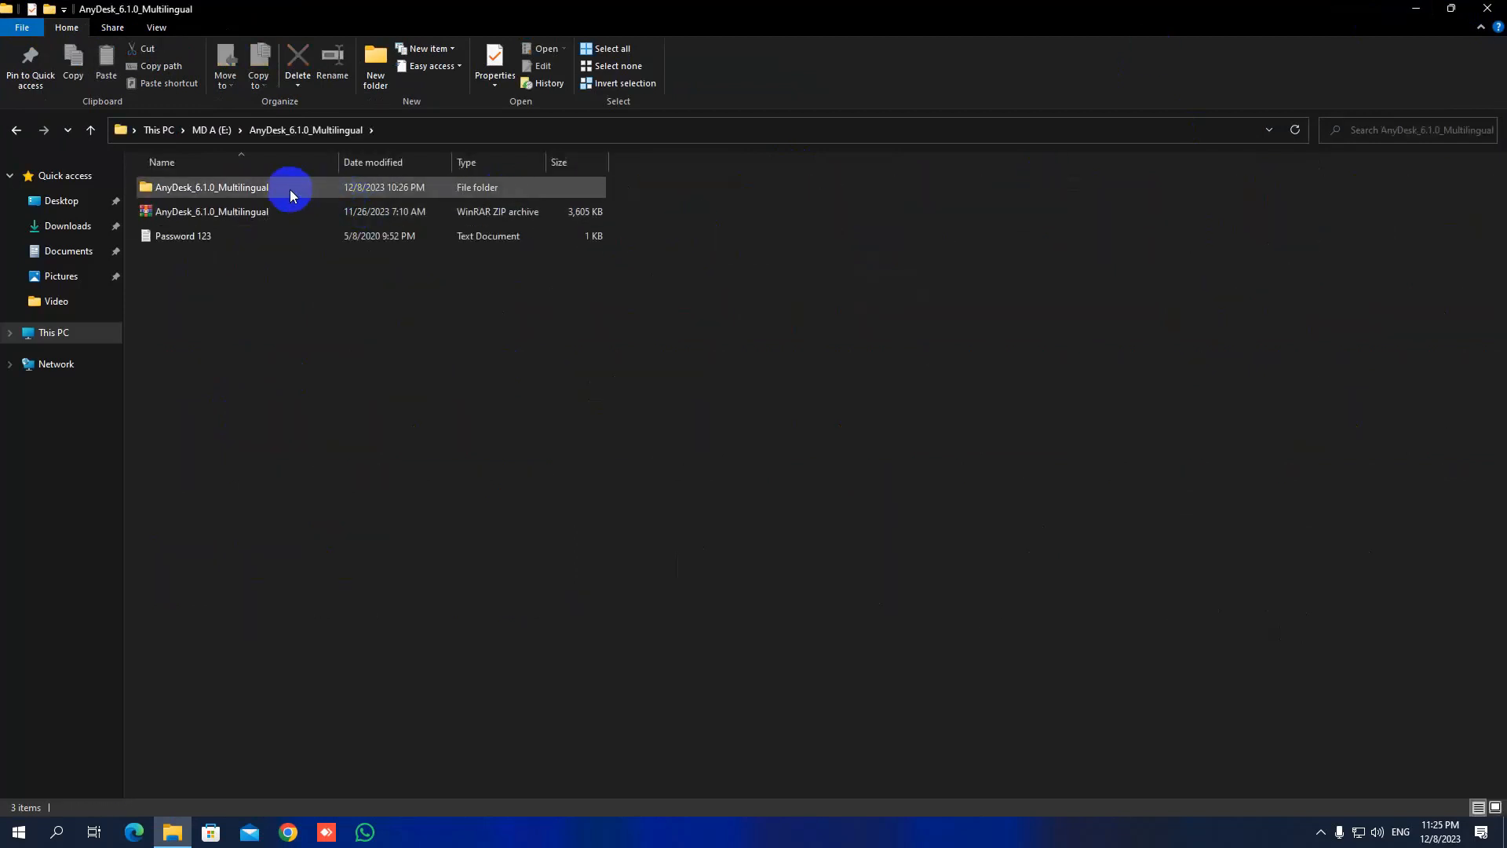
click(250, 211)
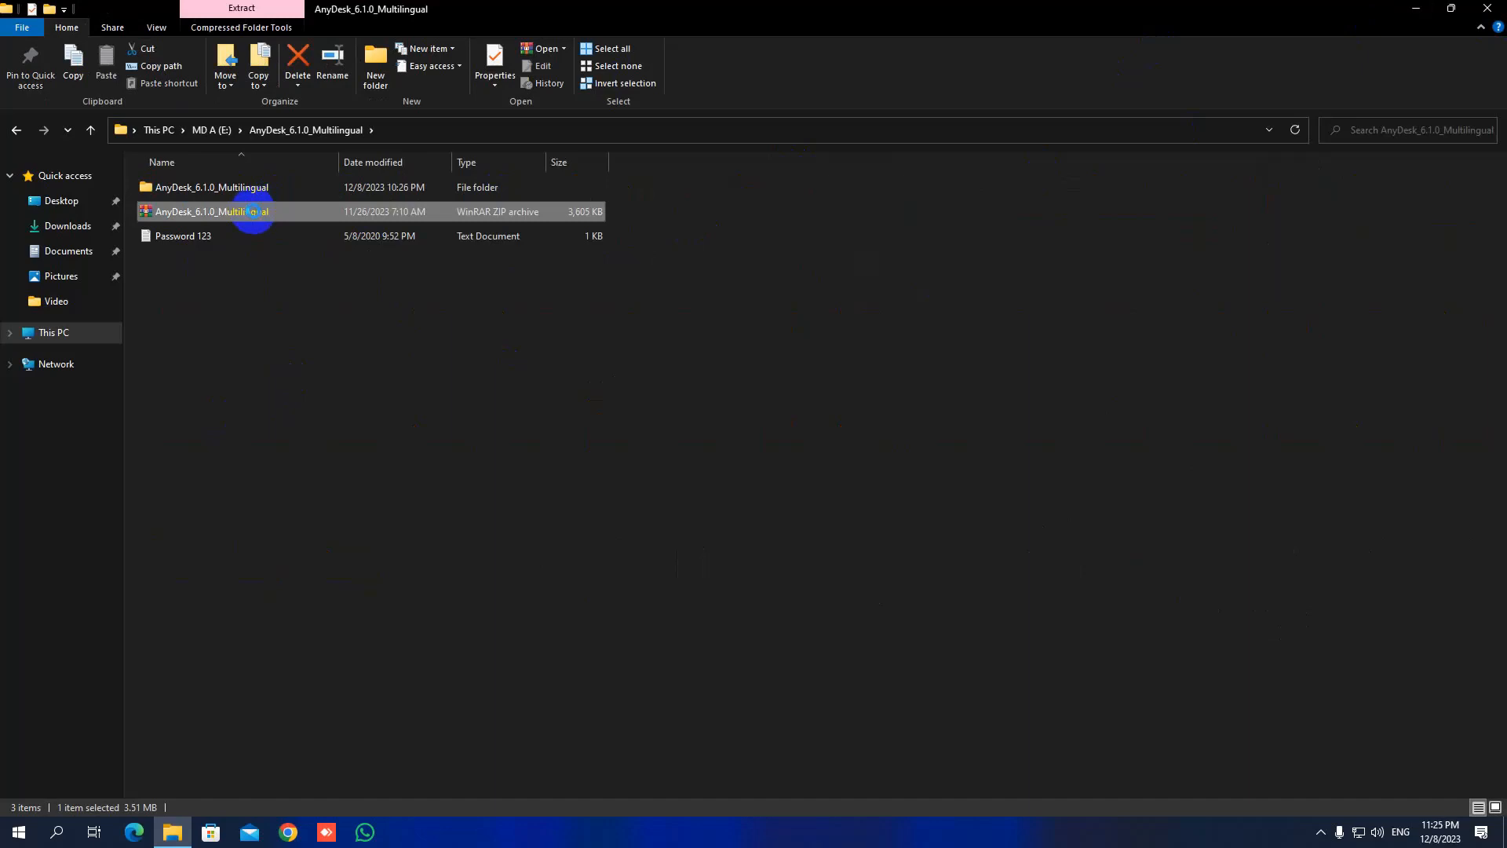
right_click(274, 217)
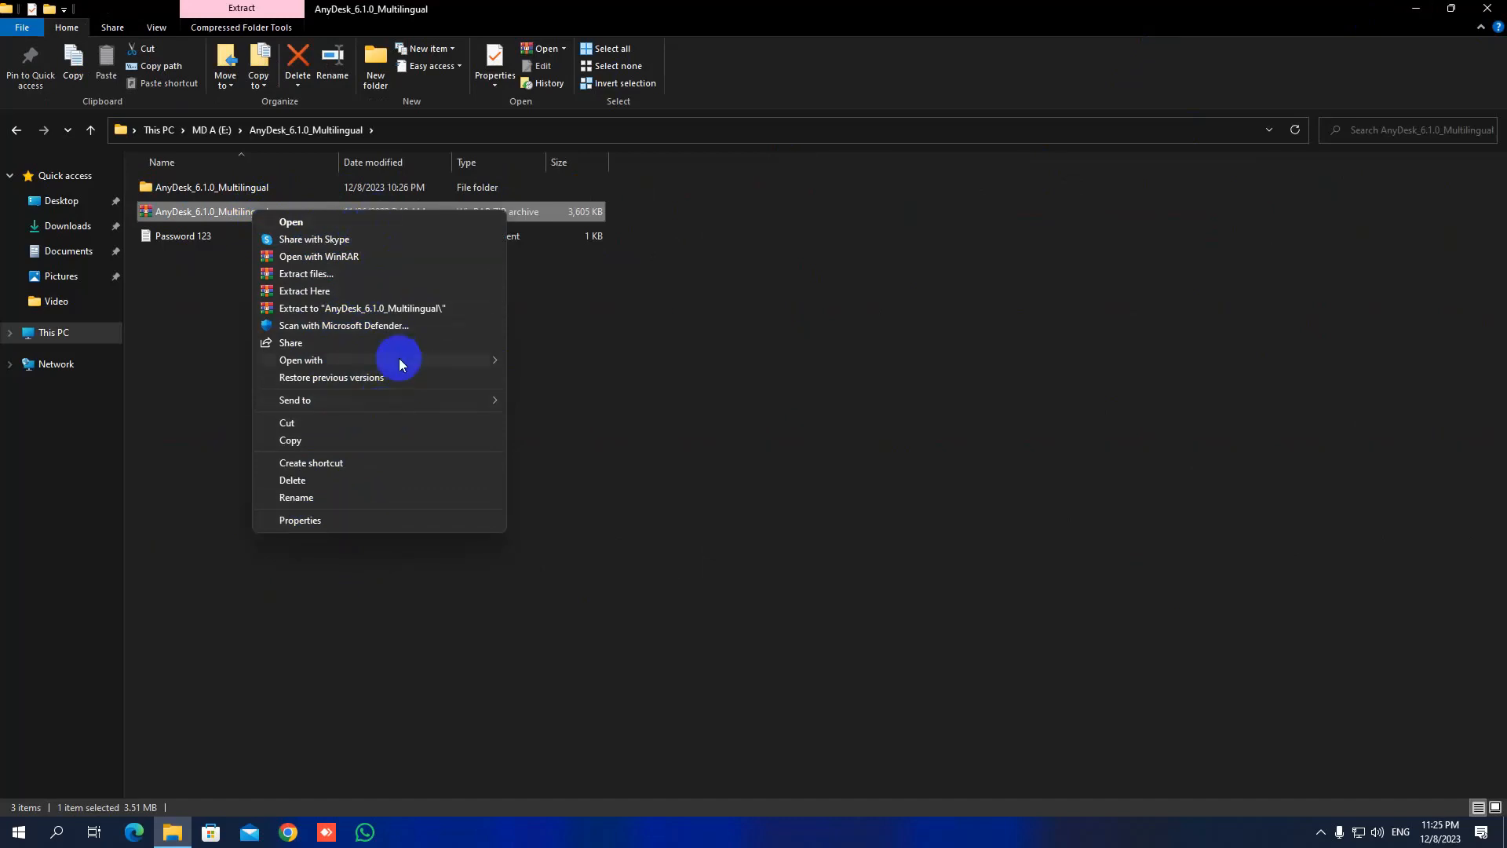
click(1494, 9)
click(1494, 9)
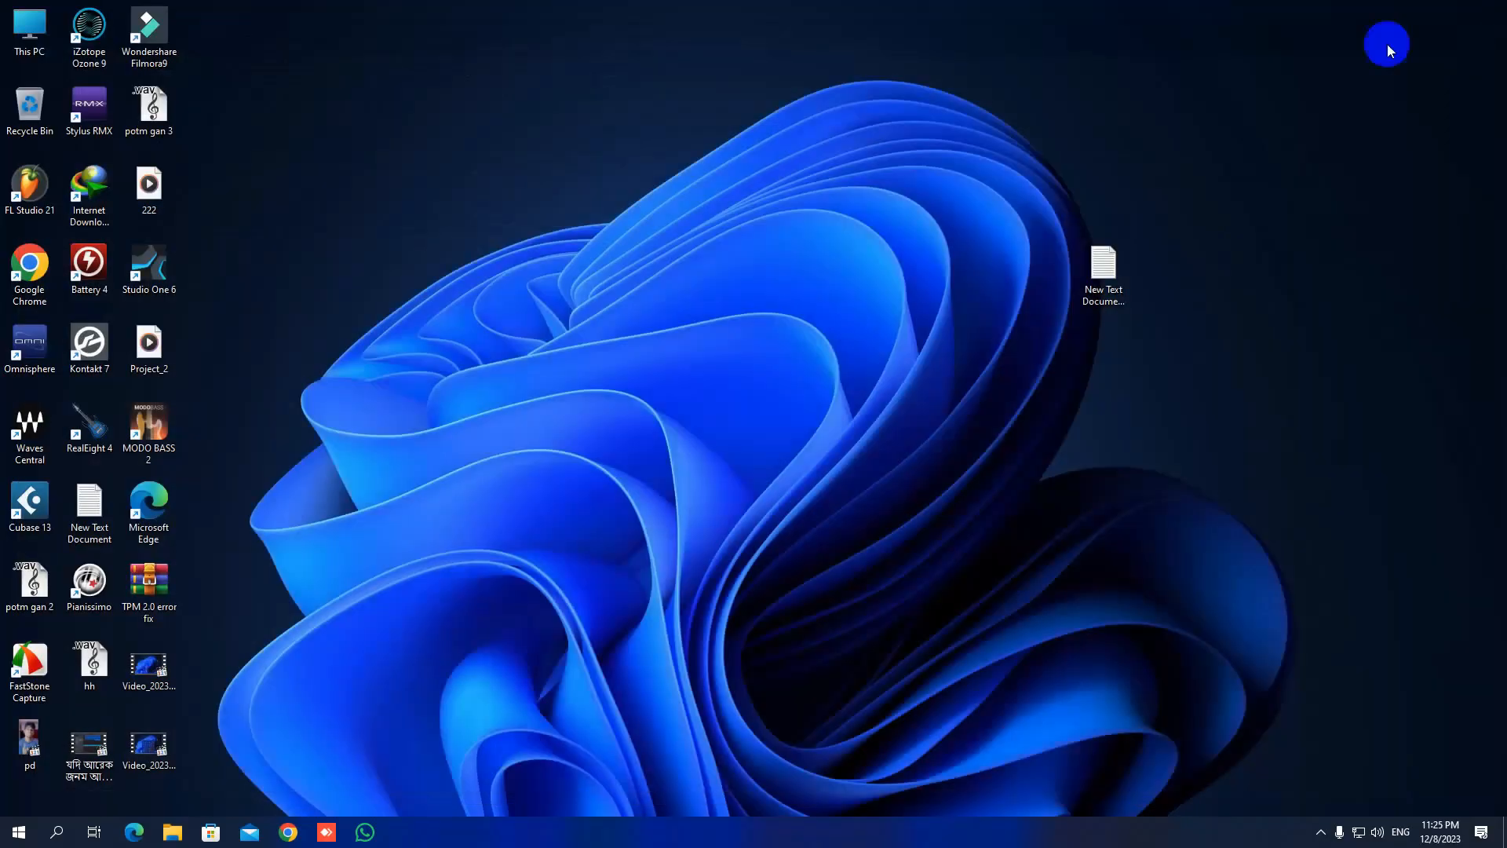
Browse to all\pc setup on drive E:, locate the Windows 11 build 21996.1 x64 archive, close File Explorer, and refresh the desktop
right_click(781, 143)
click(807, 172)
double_click(43, 35)
double_click(625, 272)
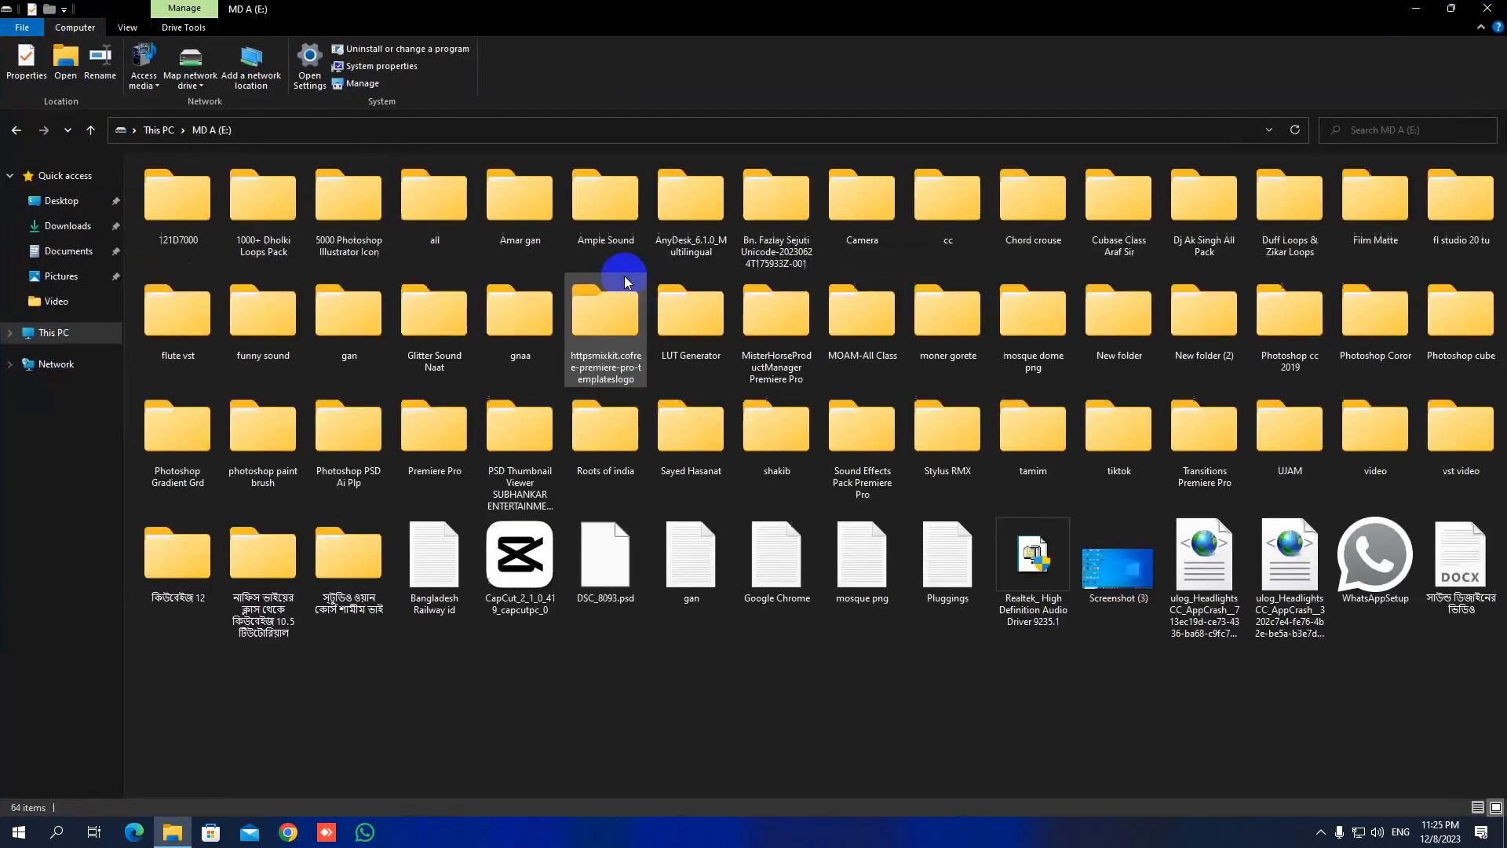
double_click(447, 216)
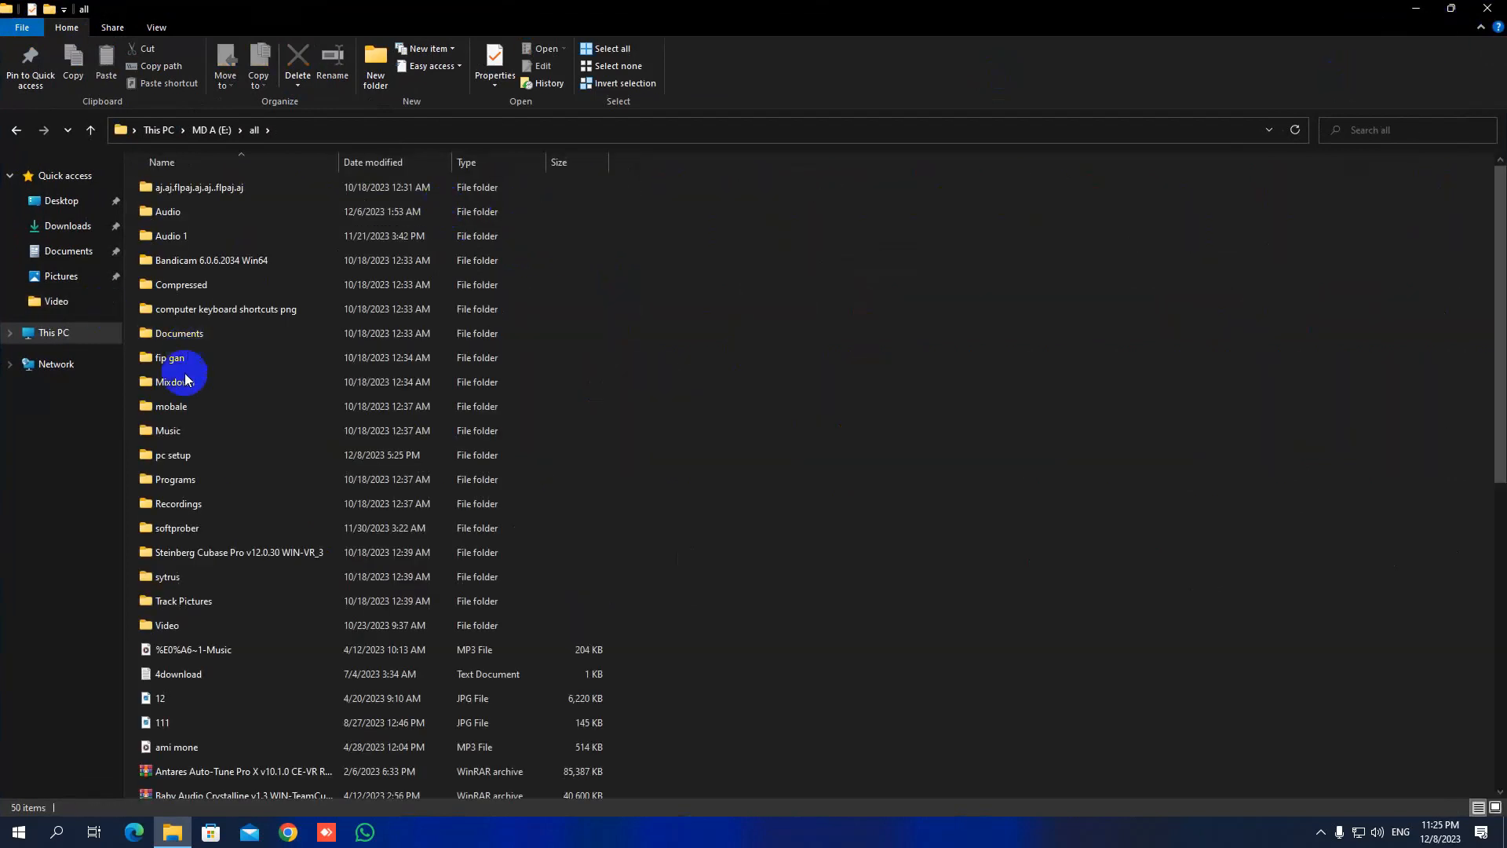
double_click(200, 455)
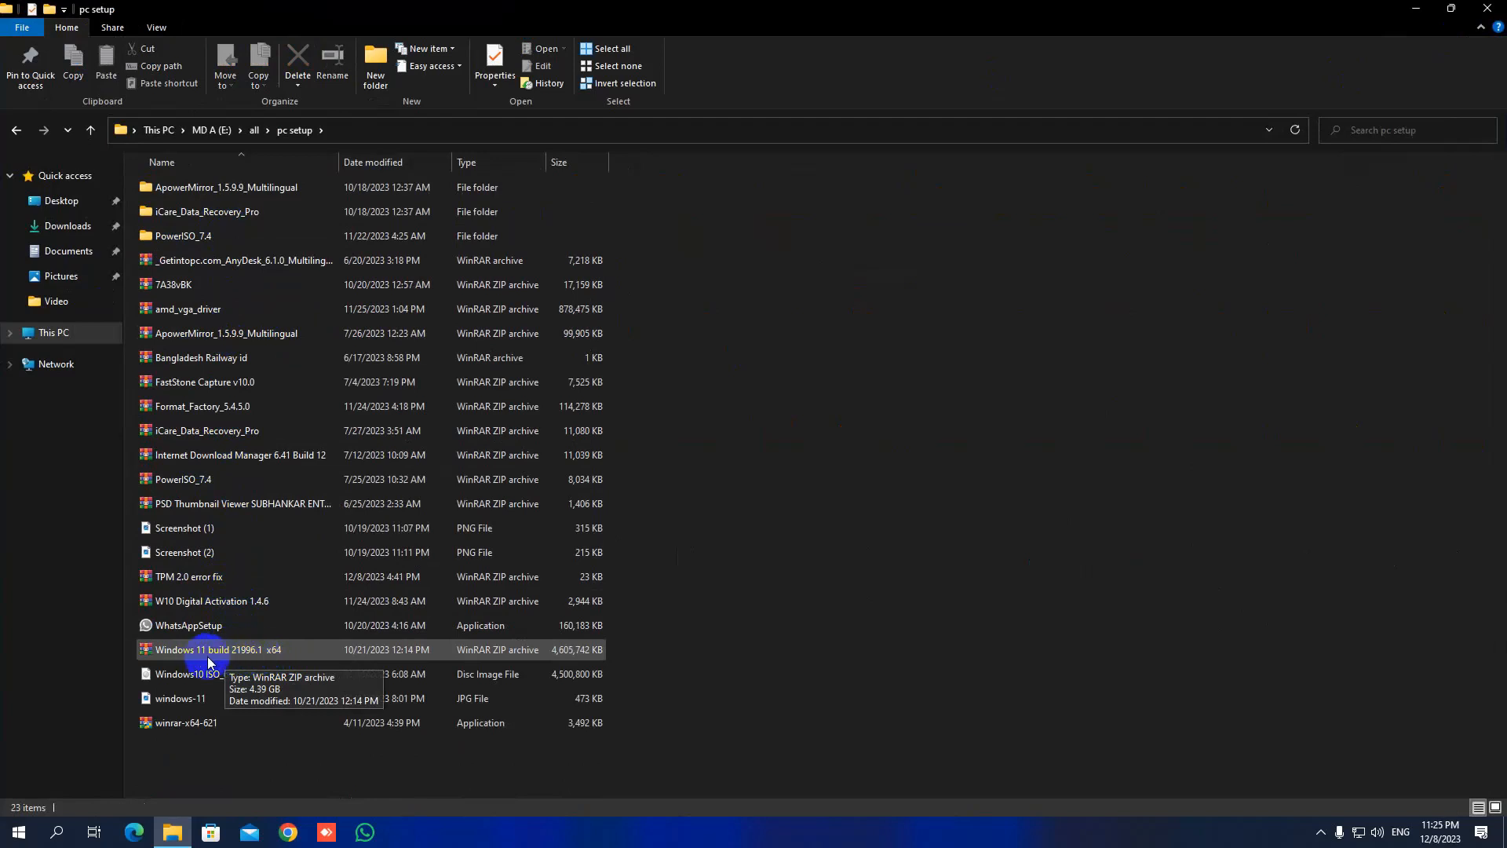
click(1487, 8)
right_click(585, 114)
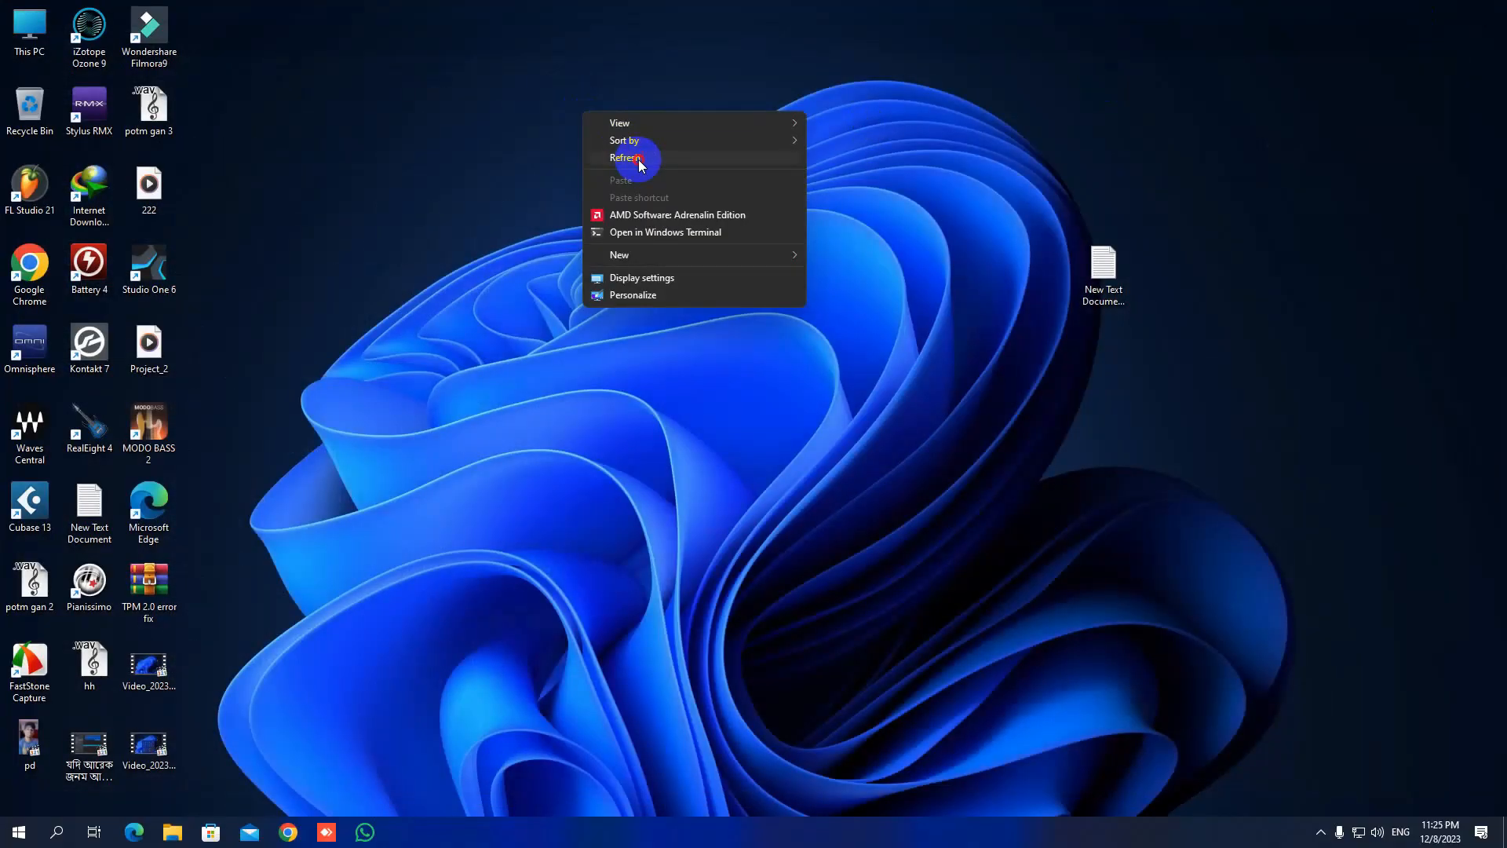
click(638, 158)
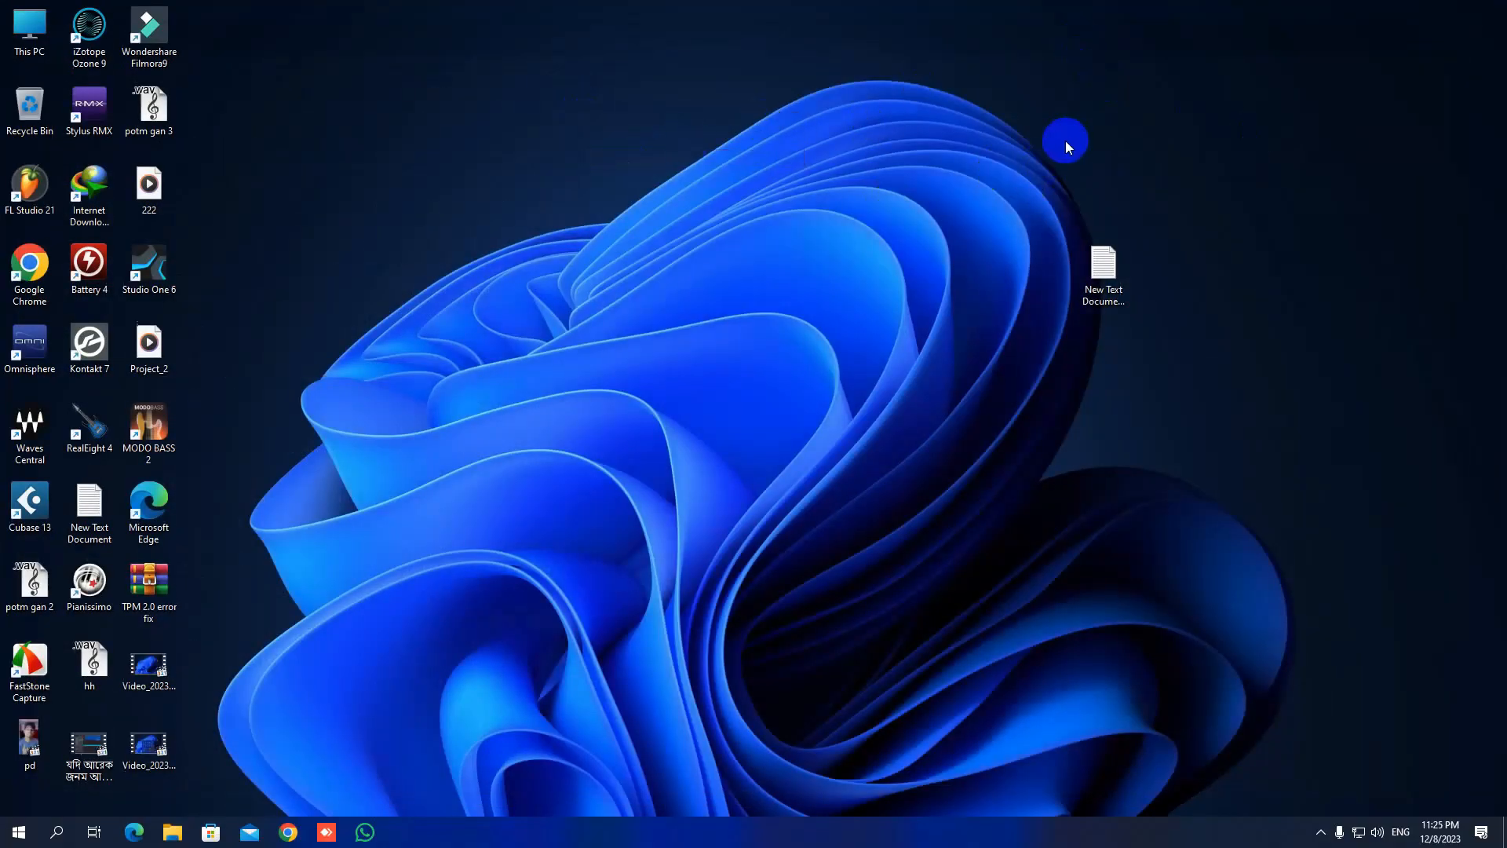